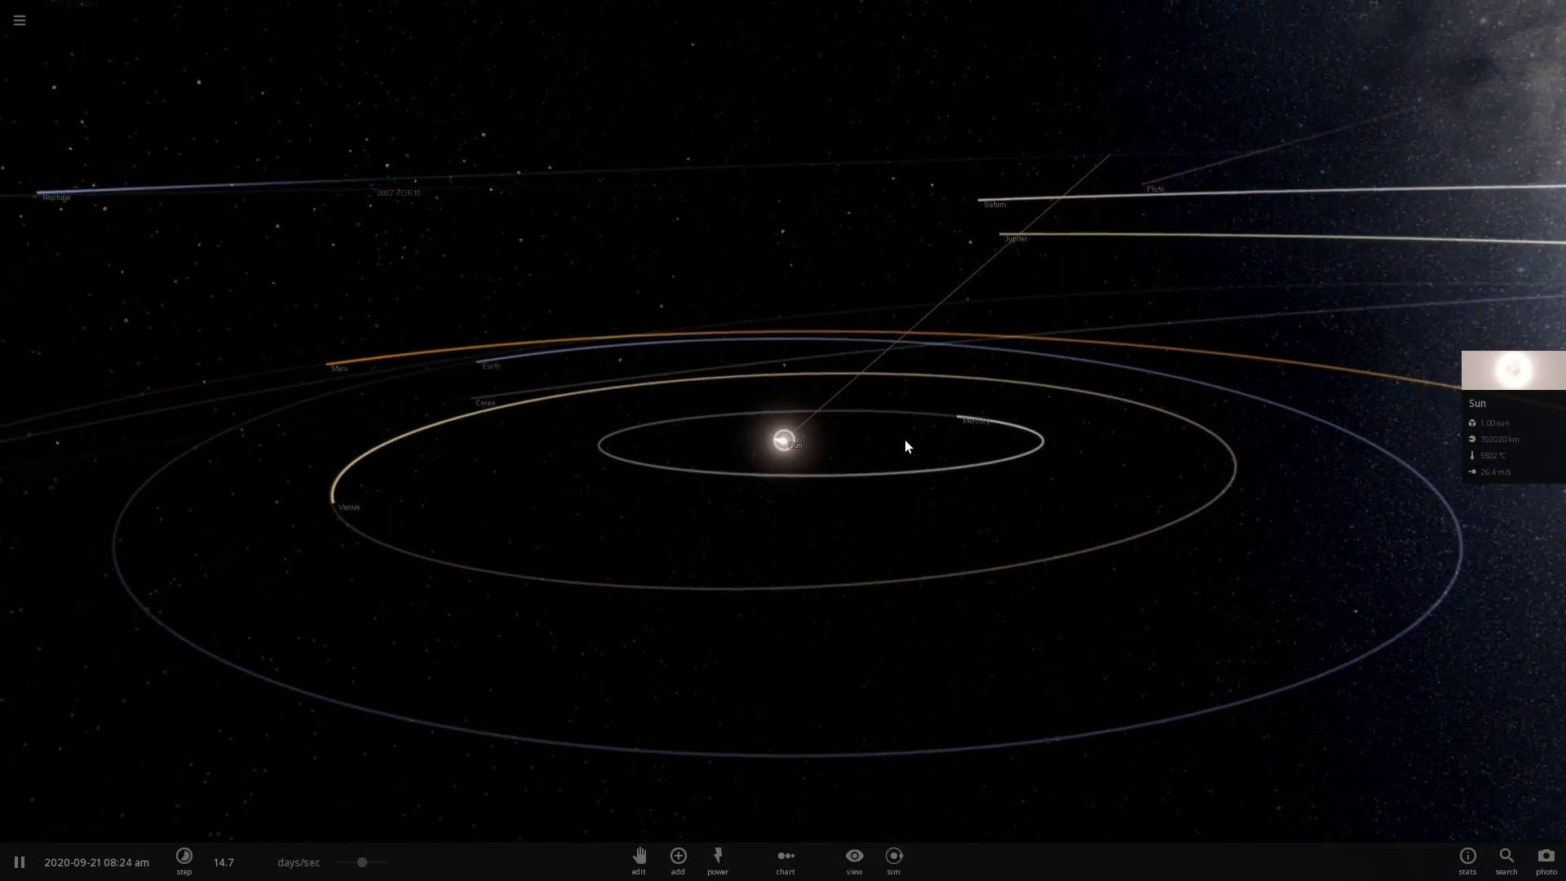
pyautogui.scroll(-4, 898, 440)
pyautogui.moveTo(795, 472); pyautogui.dragTo(989, 535)
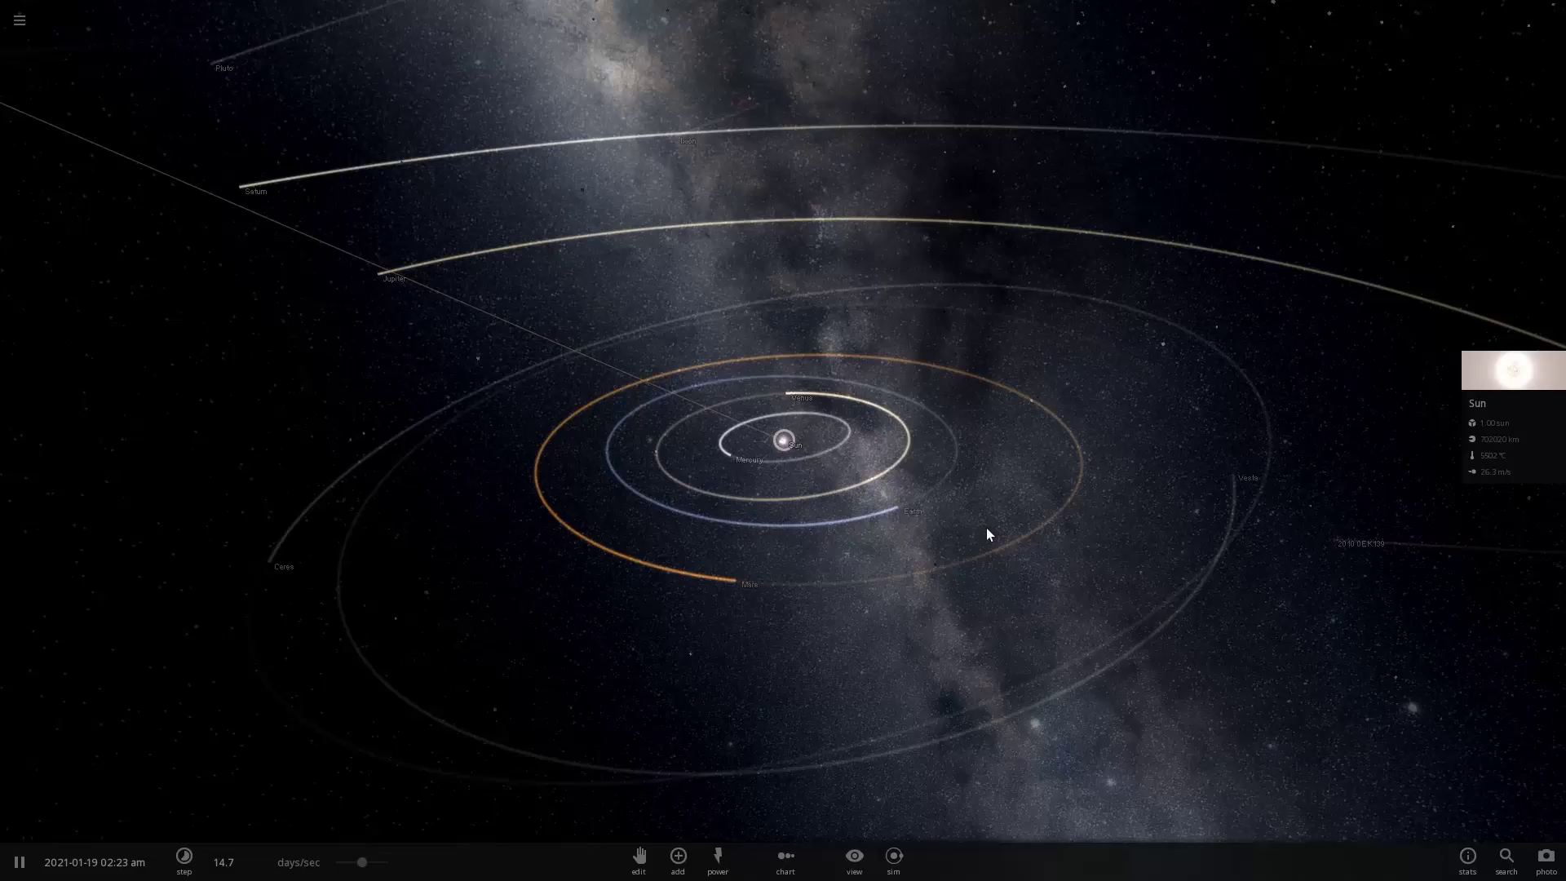
pyautogui.scroll(-3, 987, 545)
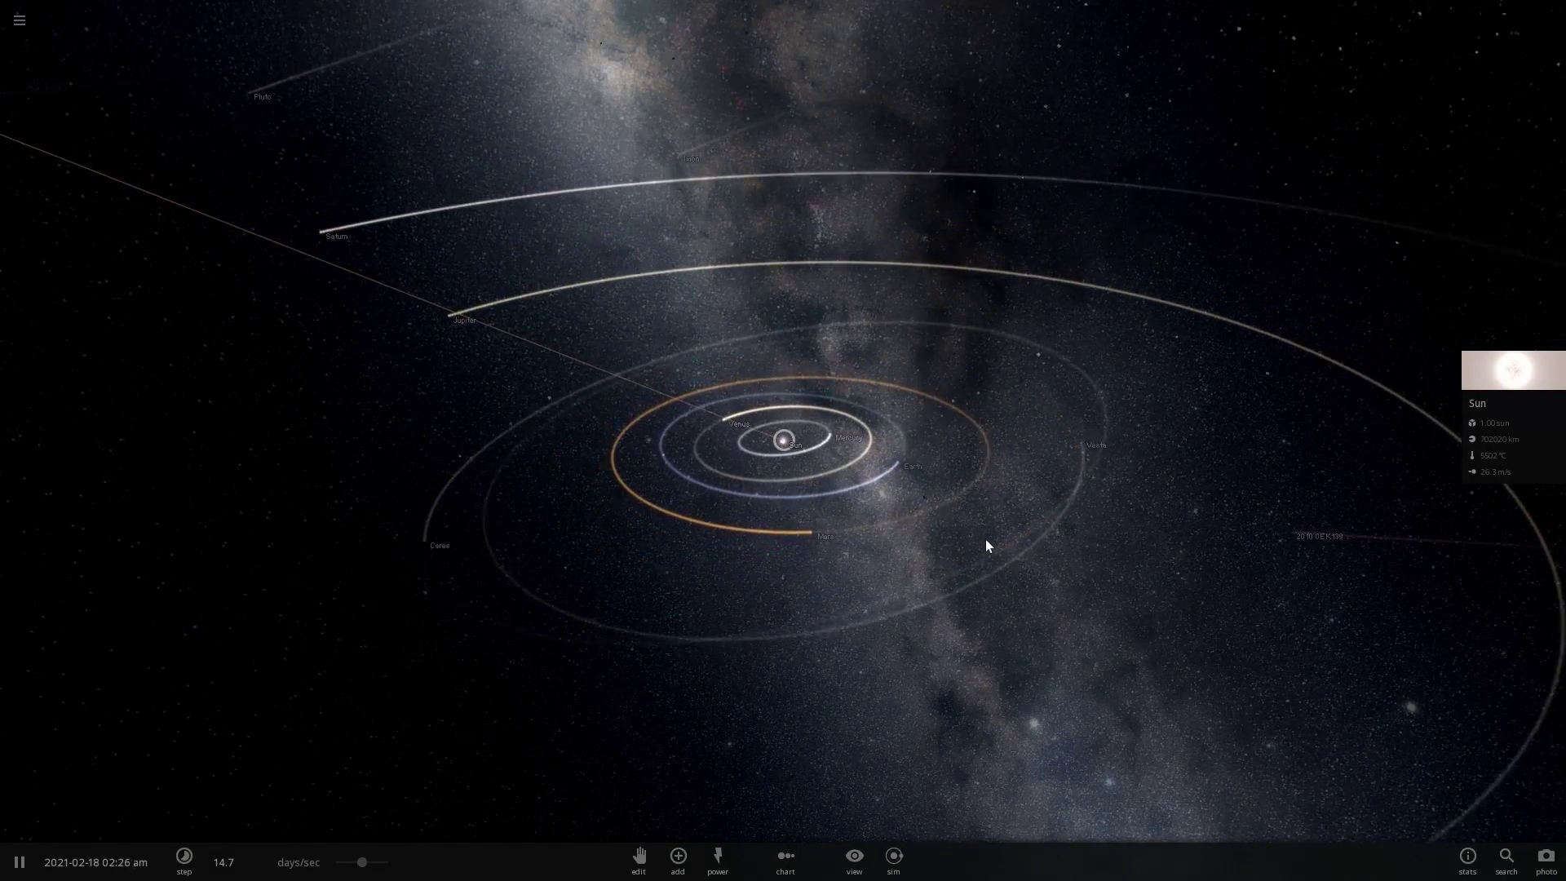
pyautogui.moveTo(985, 540); pyautogui.dragTo(1040, 545)
pyautogui.moveTo(822, 554); pyautogui.dragTo(894, 504)
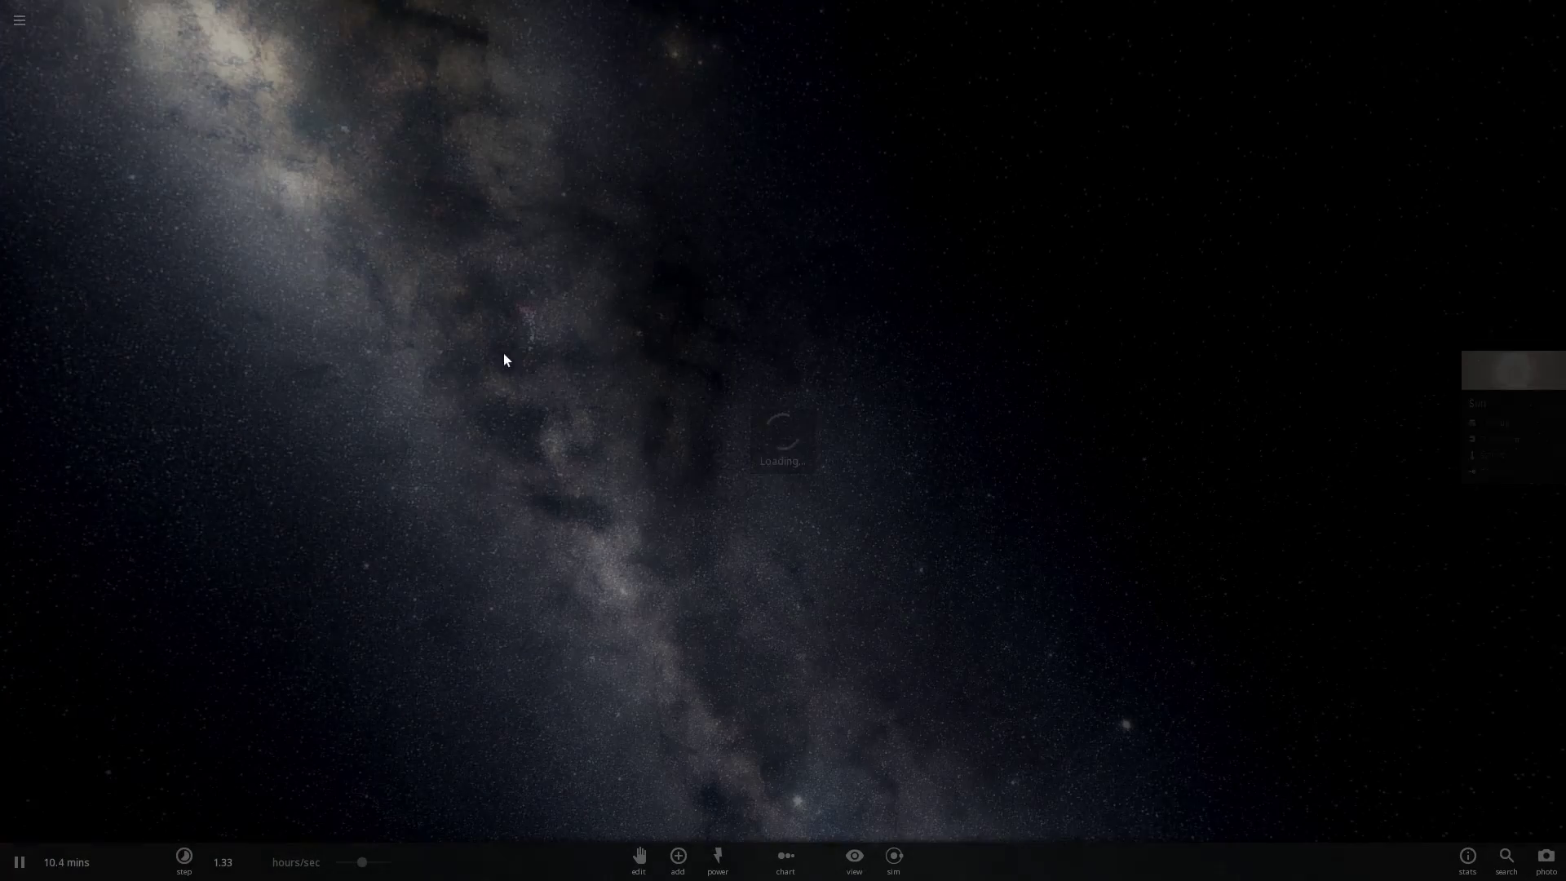
# - Search the library of objects to add for "v hy" and clear the search
pyautogui.click(678, 856)
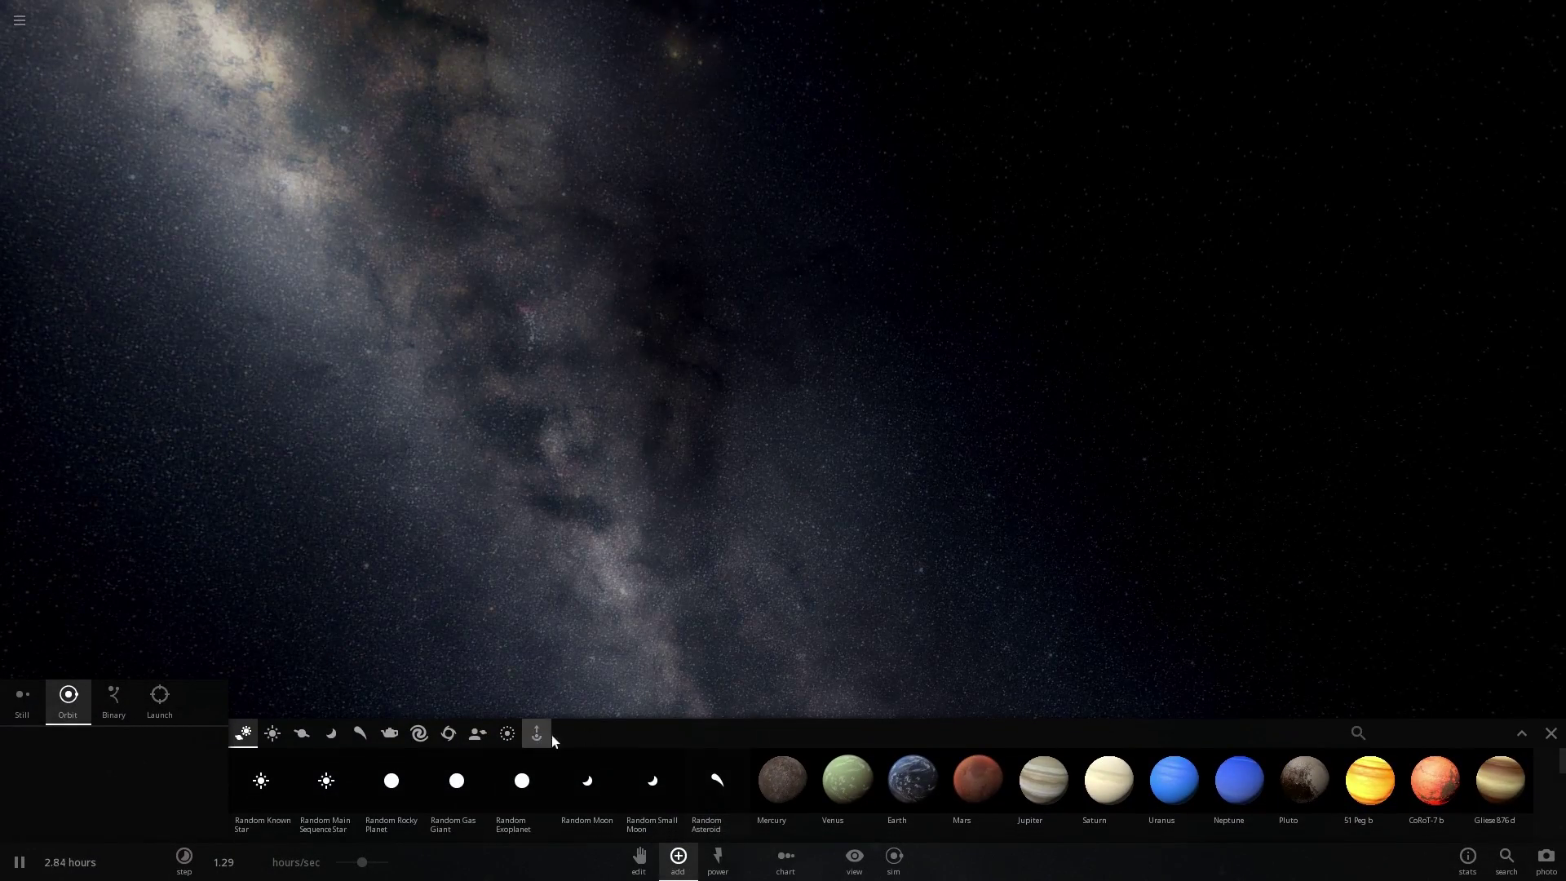
pyautogui.click(1413, 737)
pyautogui.write('v hy')
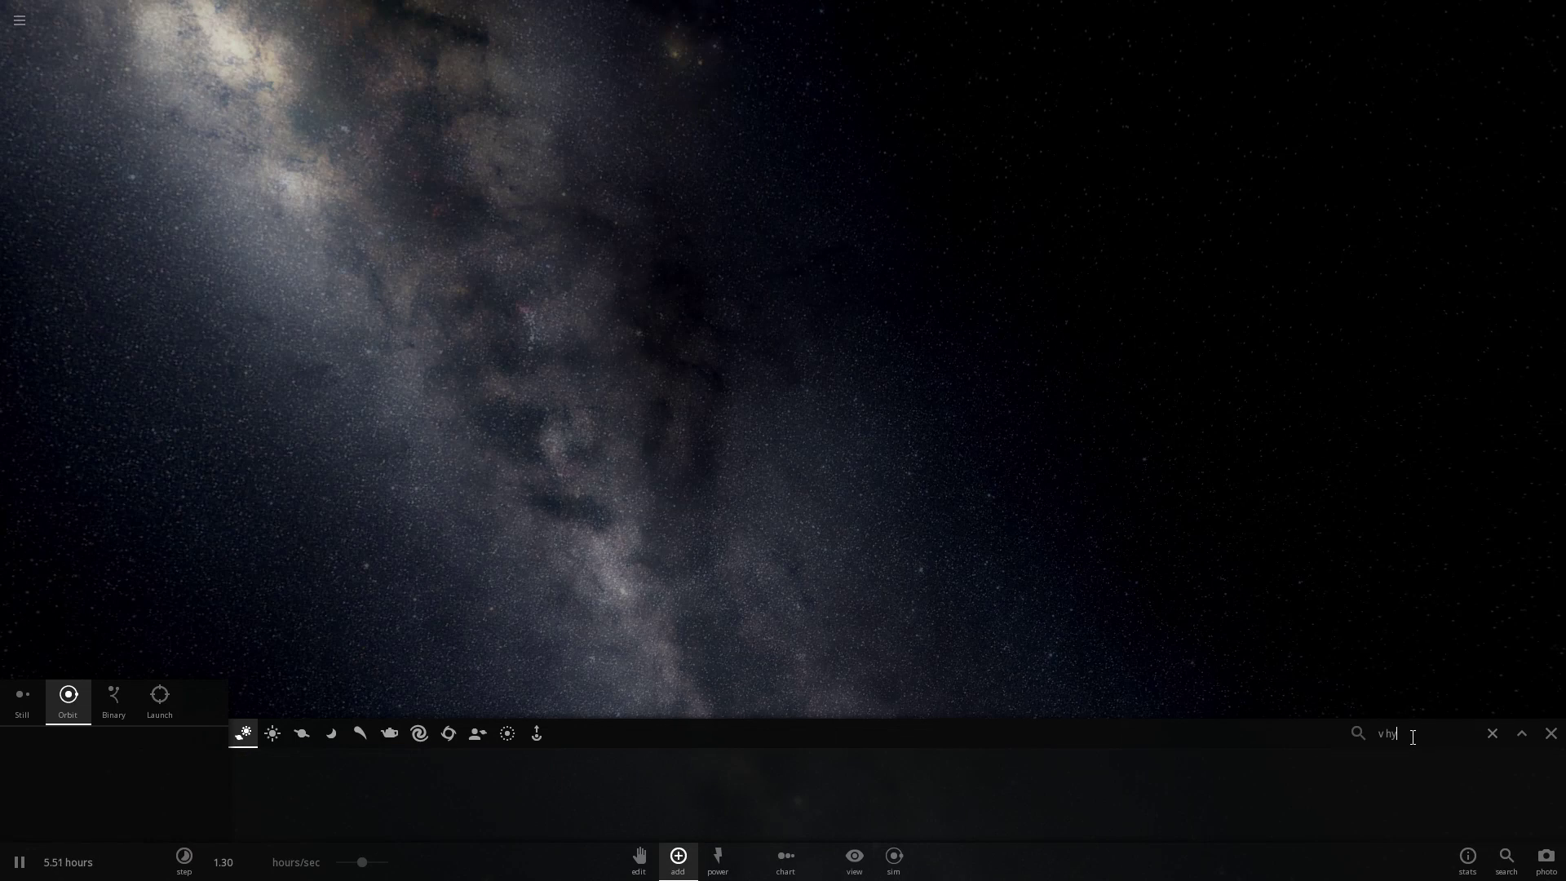
pyautogui.press('BackSpace')
pyautogui.press('BackSpace')
pyautogui.press('BackSpace')
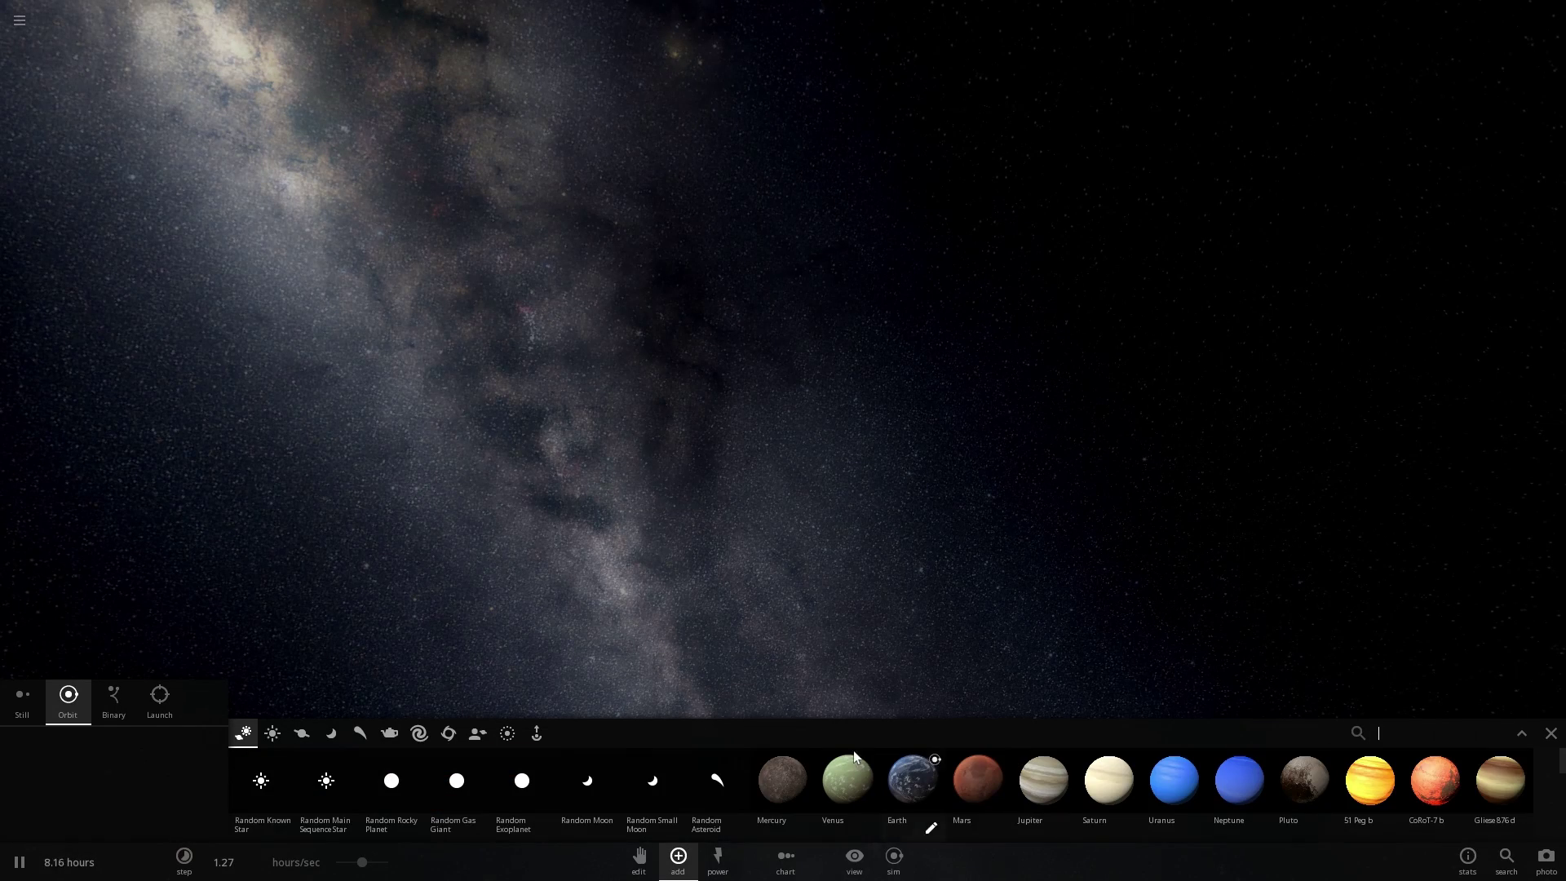
# - Add the star Betelgeuse from the library's star category to the empty simulation
pyautogui.click(304, 732)
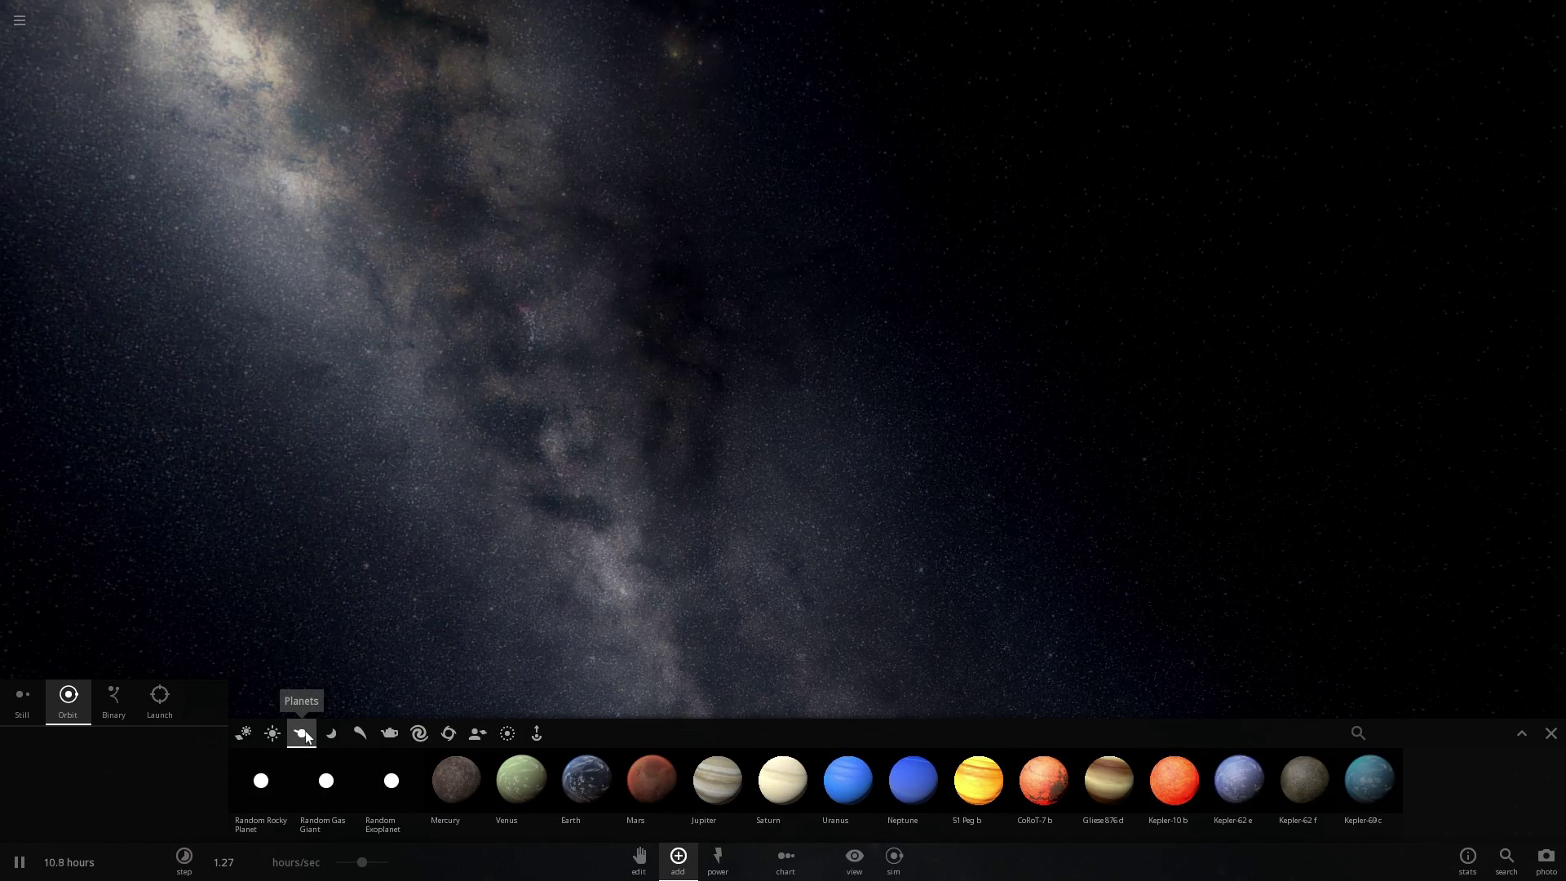
pyautogui.click(274, 733)
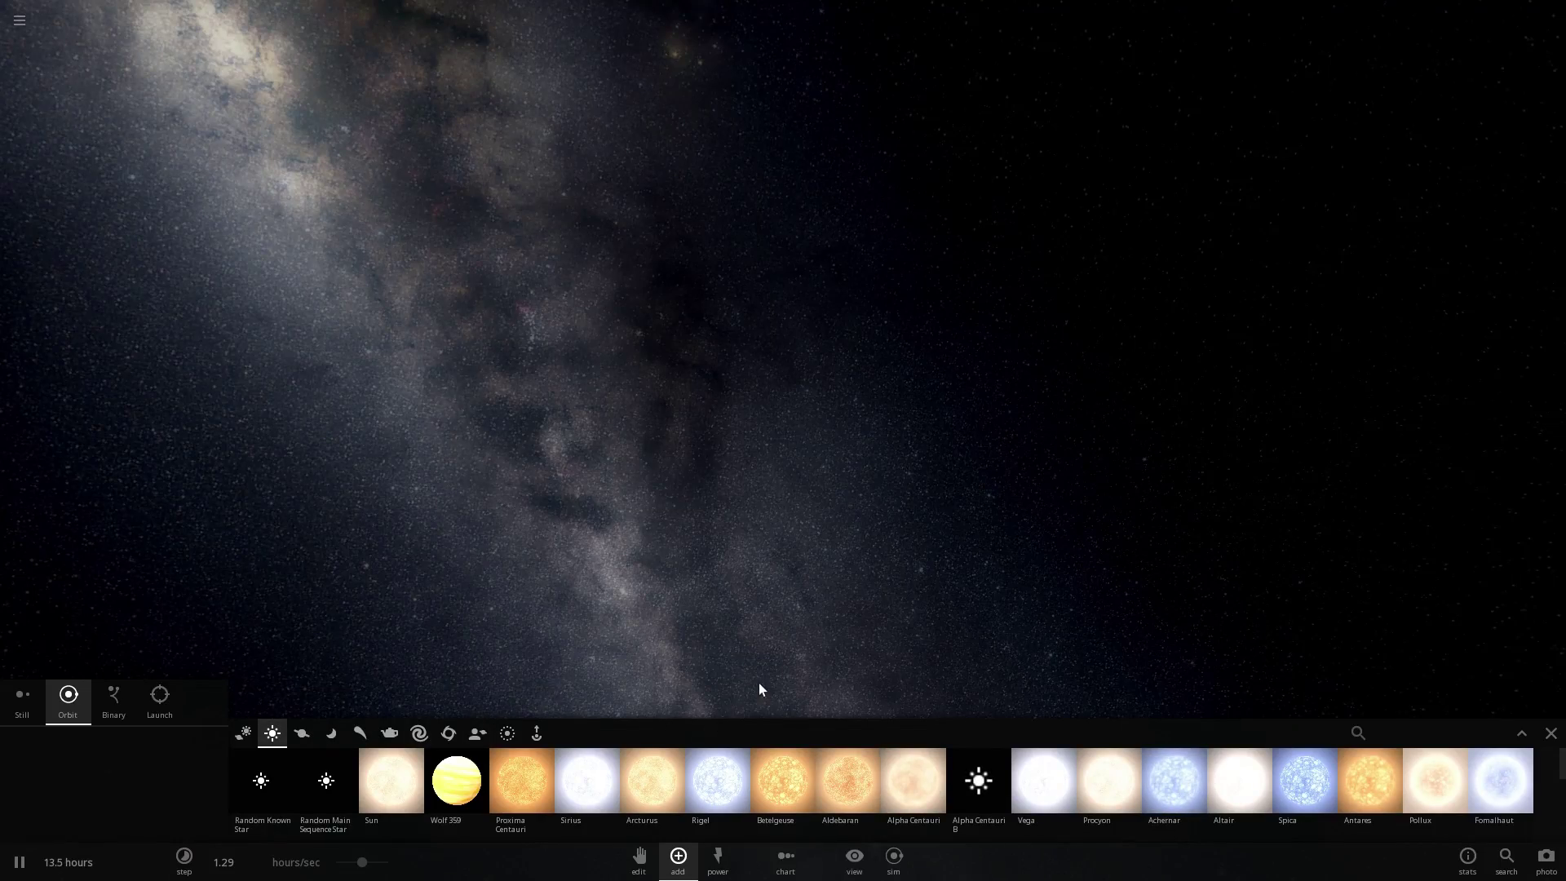
pyautogui.moveTo(766, 785)
pyautogui.moveTo(767, 785); pyautogui.dragTo(761, 366)
pyautogui.scroll(-5, 551, 481)
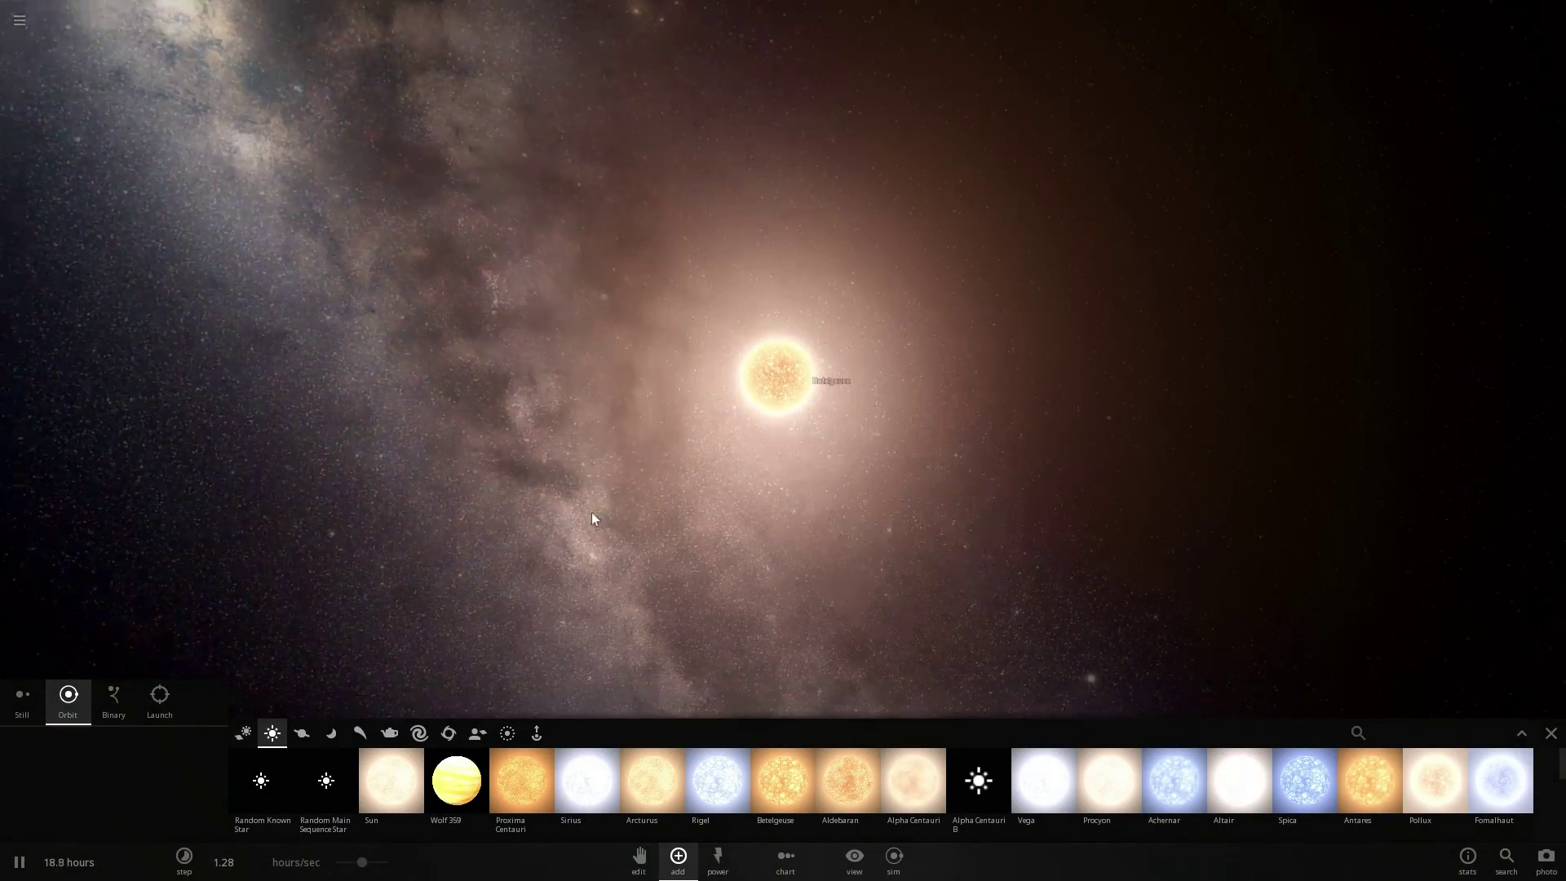
pyautogui.scroll(5, 791, 478)
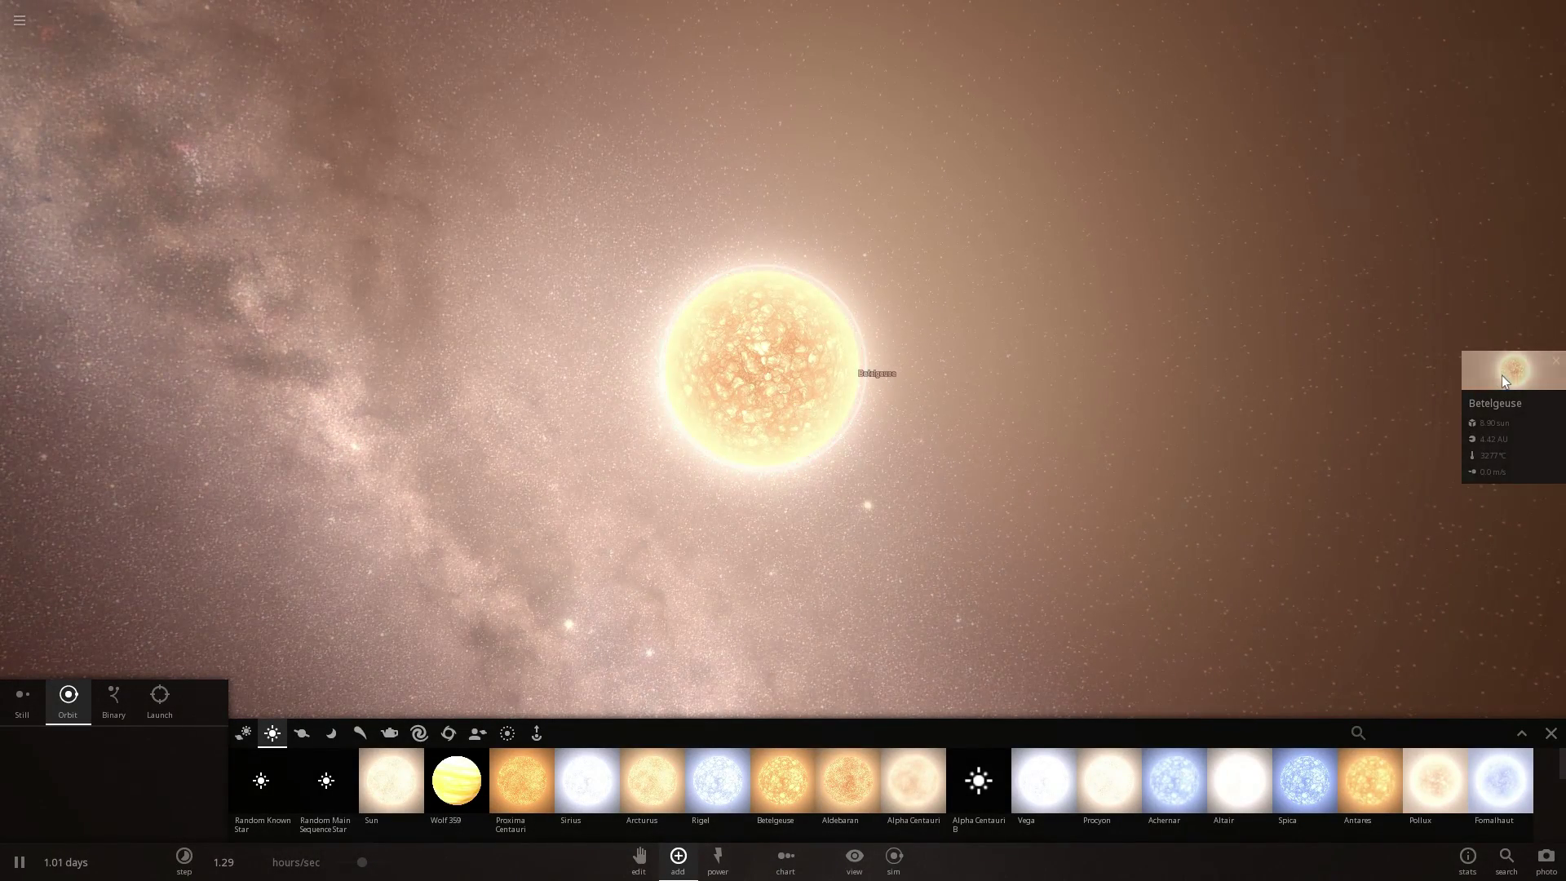
# - Open Betelgeuse's properties and rename the star "V Hydra"
pyautogui.click(1505, 380)
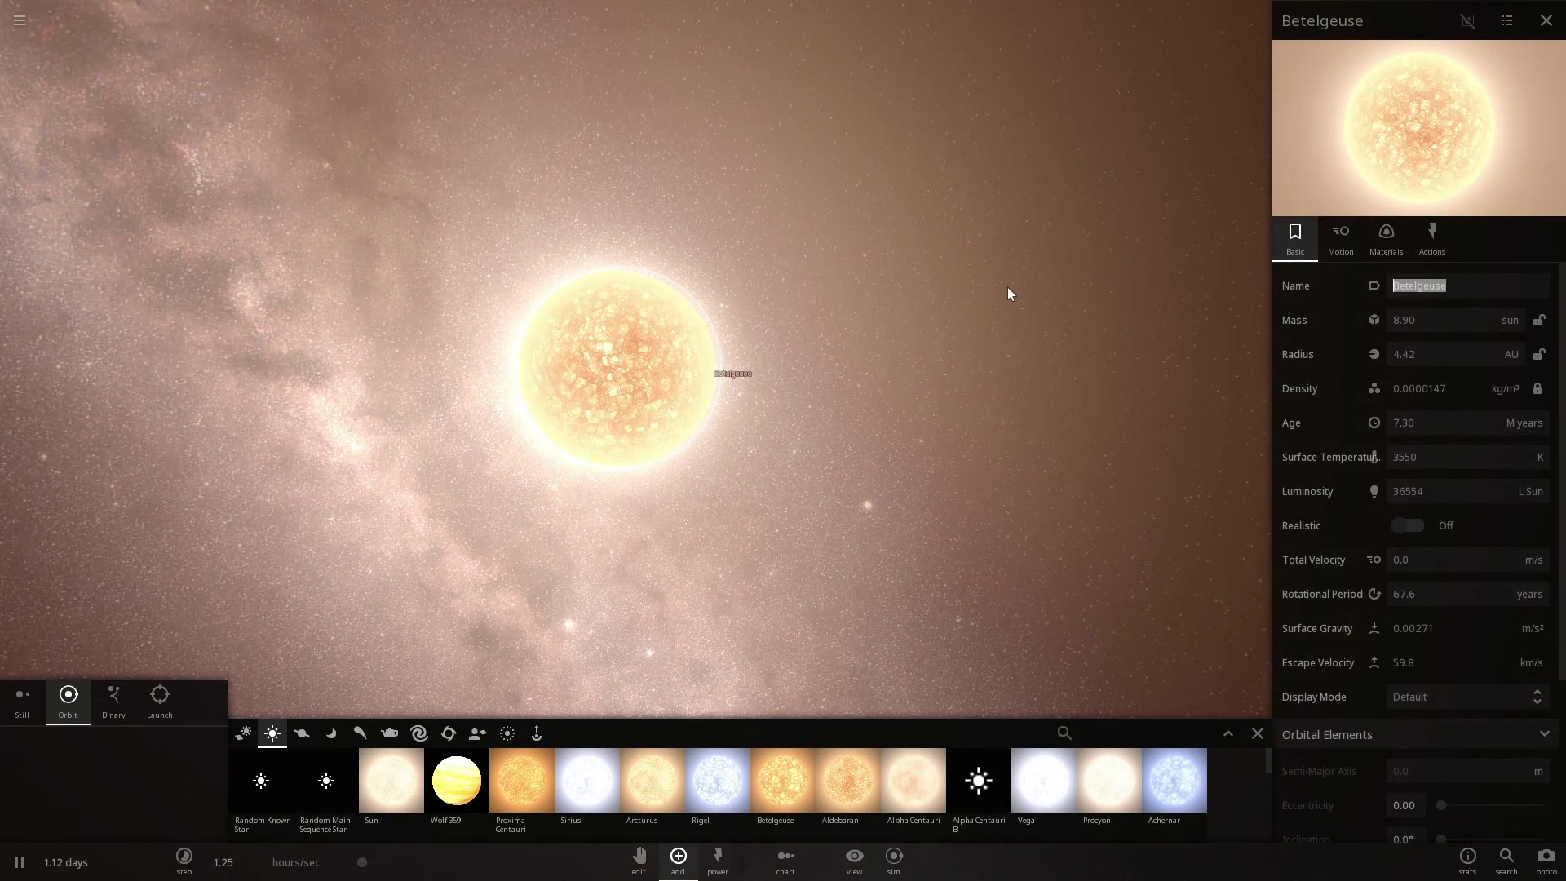
pyautogui.write('V h')
pyautogui.press('BackSpace')
pyautogui.write('Hydra')
pyautogui.press('Return')
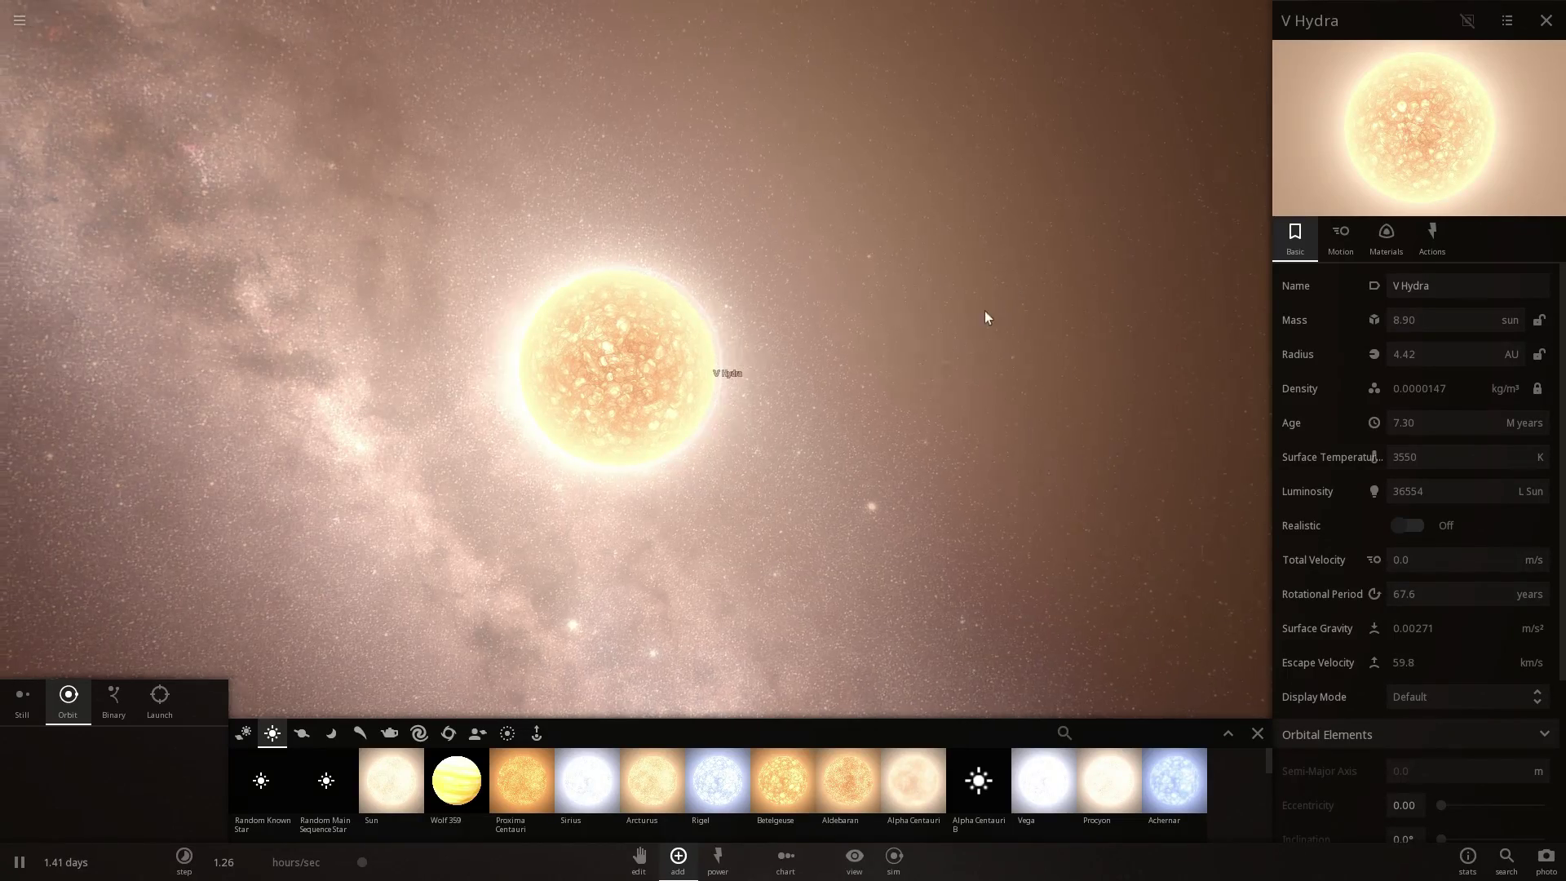
# - Try to place Earth in a close orbit around V Hydra
pyautogui.moveTo(986, 311); pyautogui.dragTo(964, 307, button='right')
pyautogui.scroll(2, 708, 424)
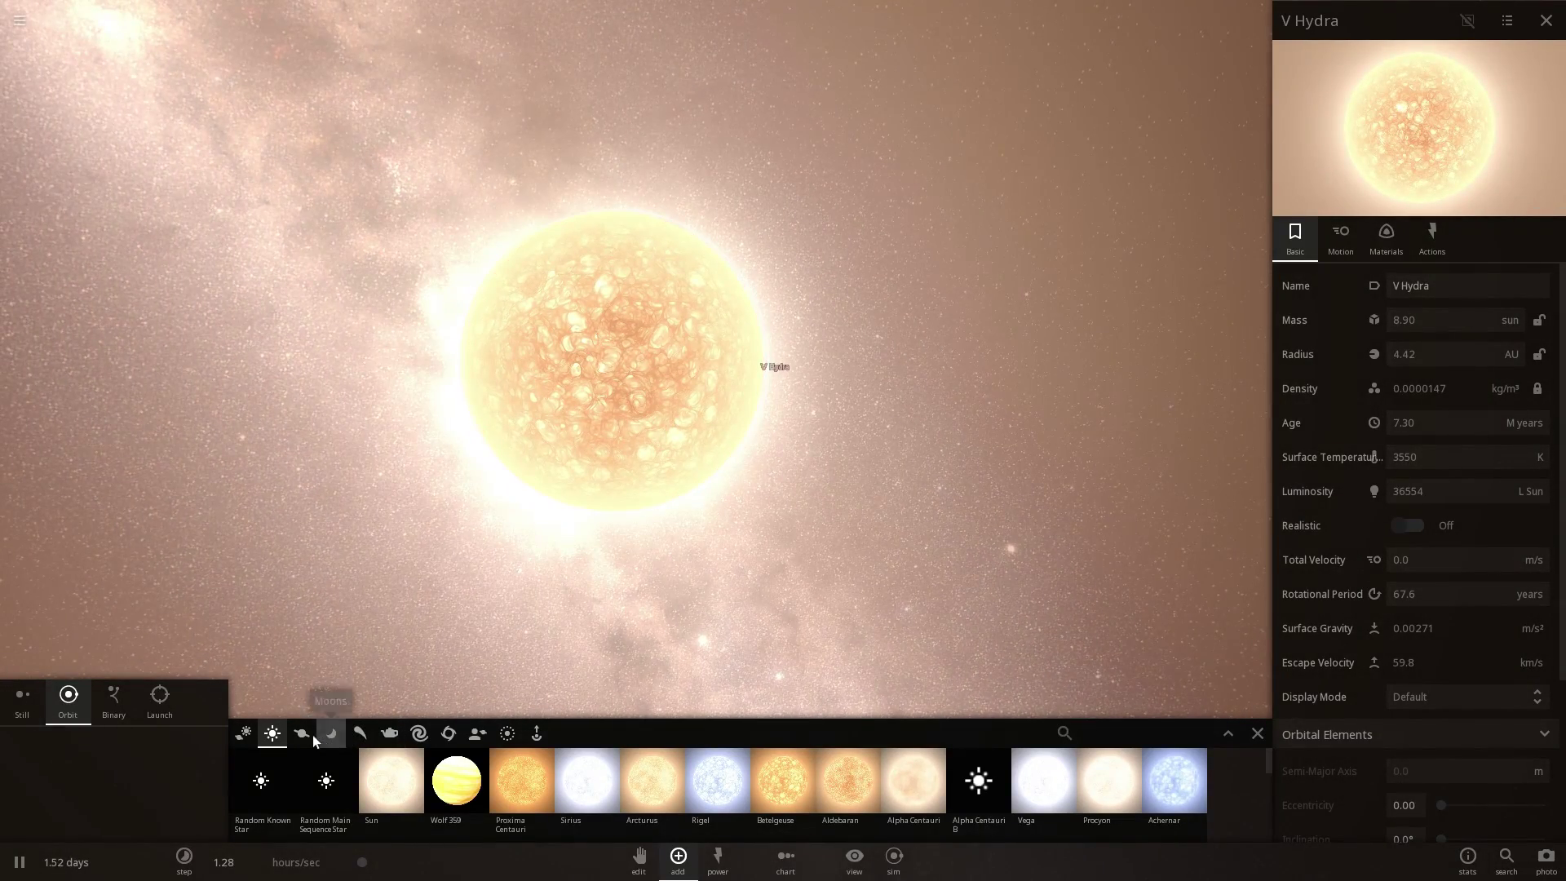
pyautogui.click(313, 738)
pyautogui.click(587, 779)
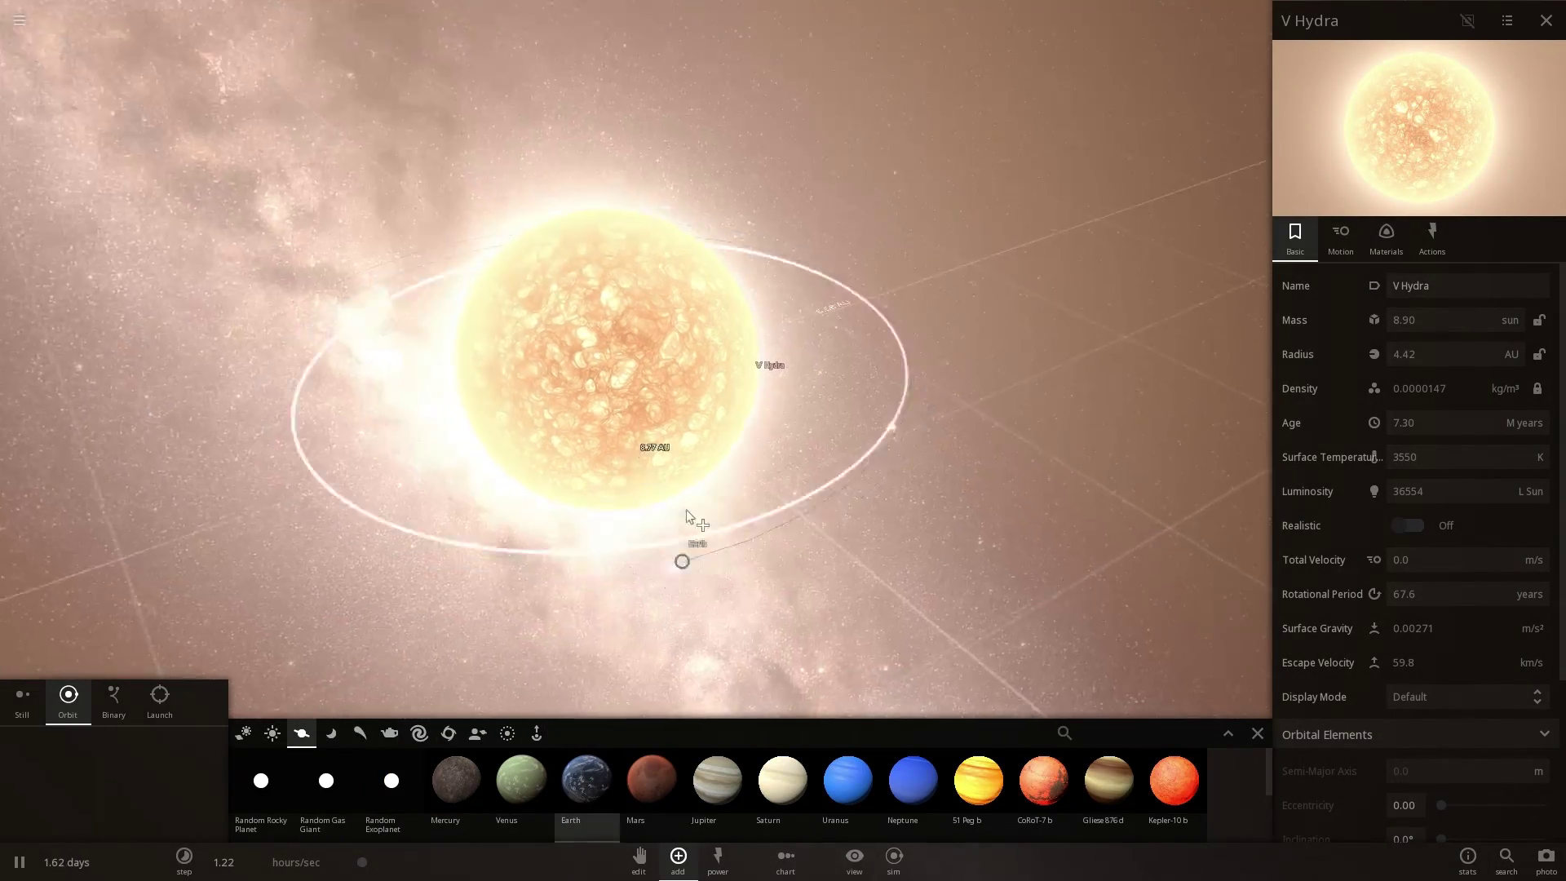
pyautogui.moveTo(701, 433); pyautogui.dragTo(770, 432, button='right')
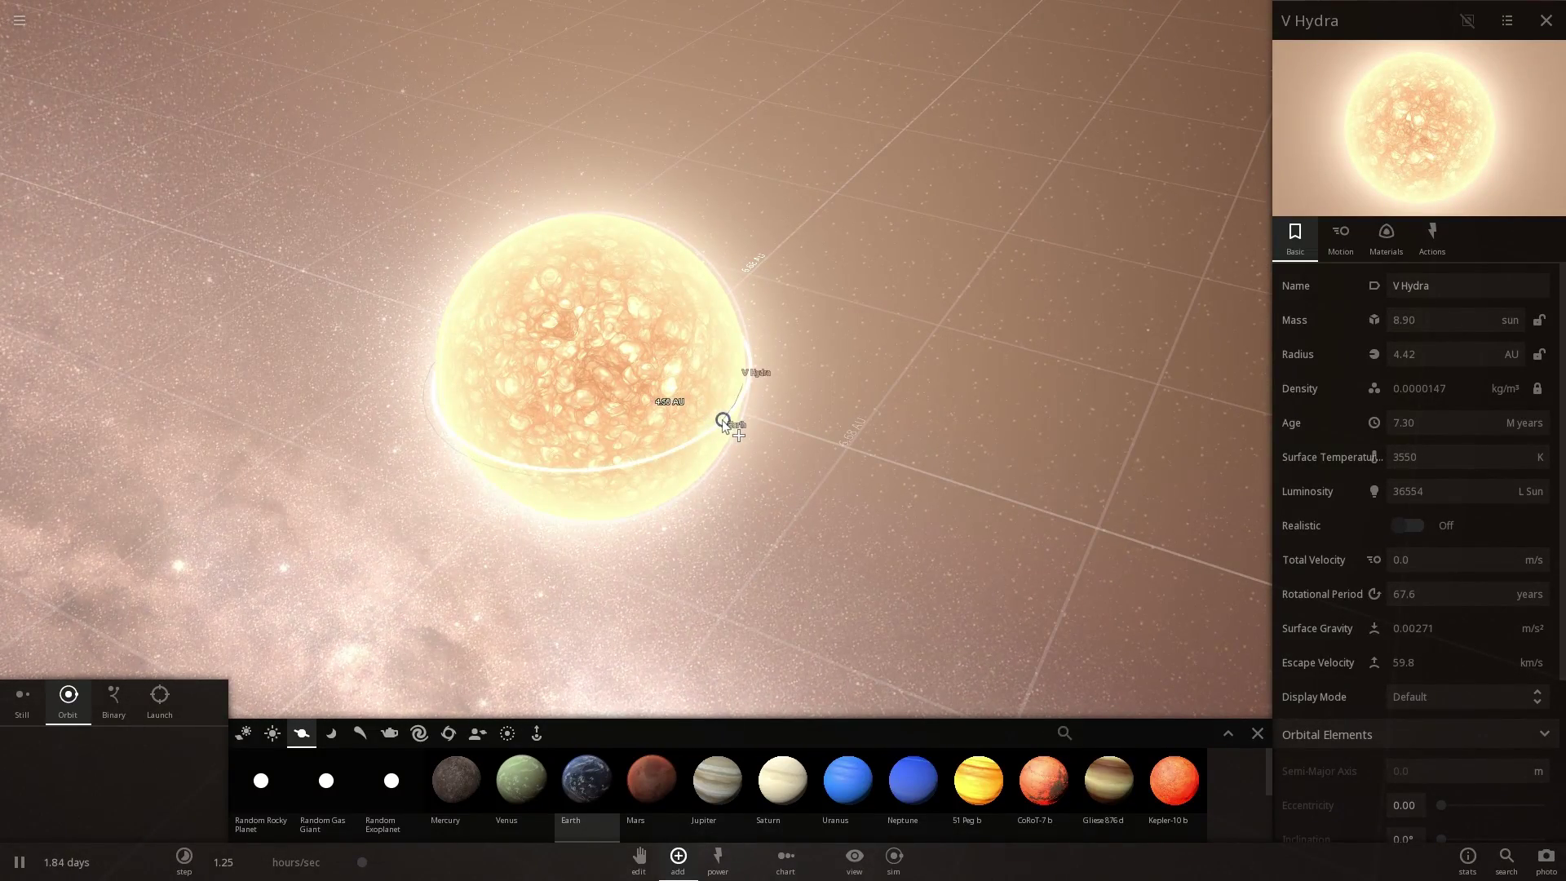
pyautogui.click(720, 416)
pyautogui.scroll(5, 713, 423)
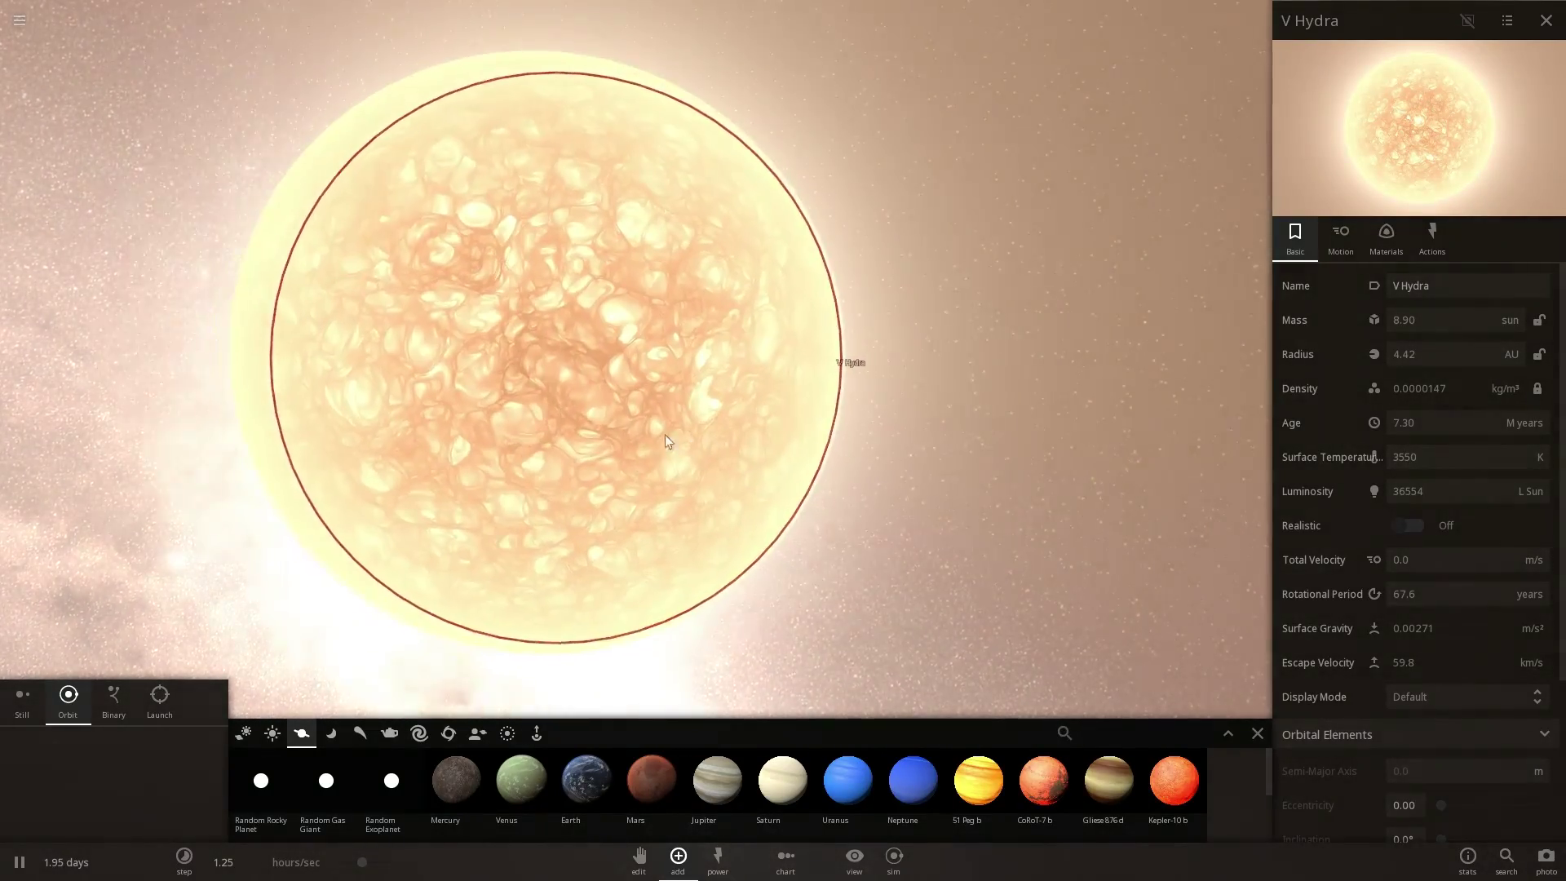
pyautogui.scroll(-5, 602, 400)
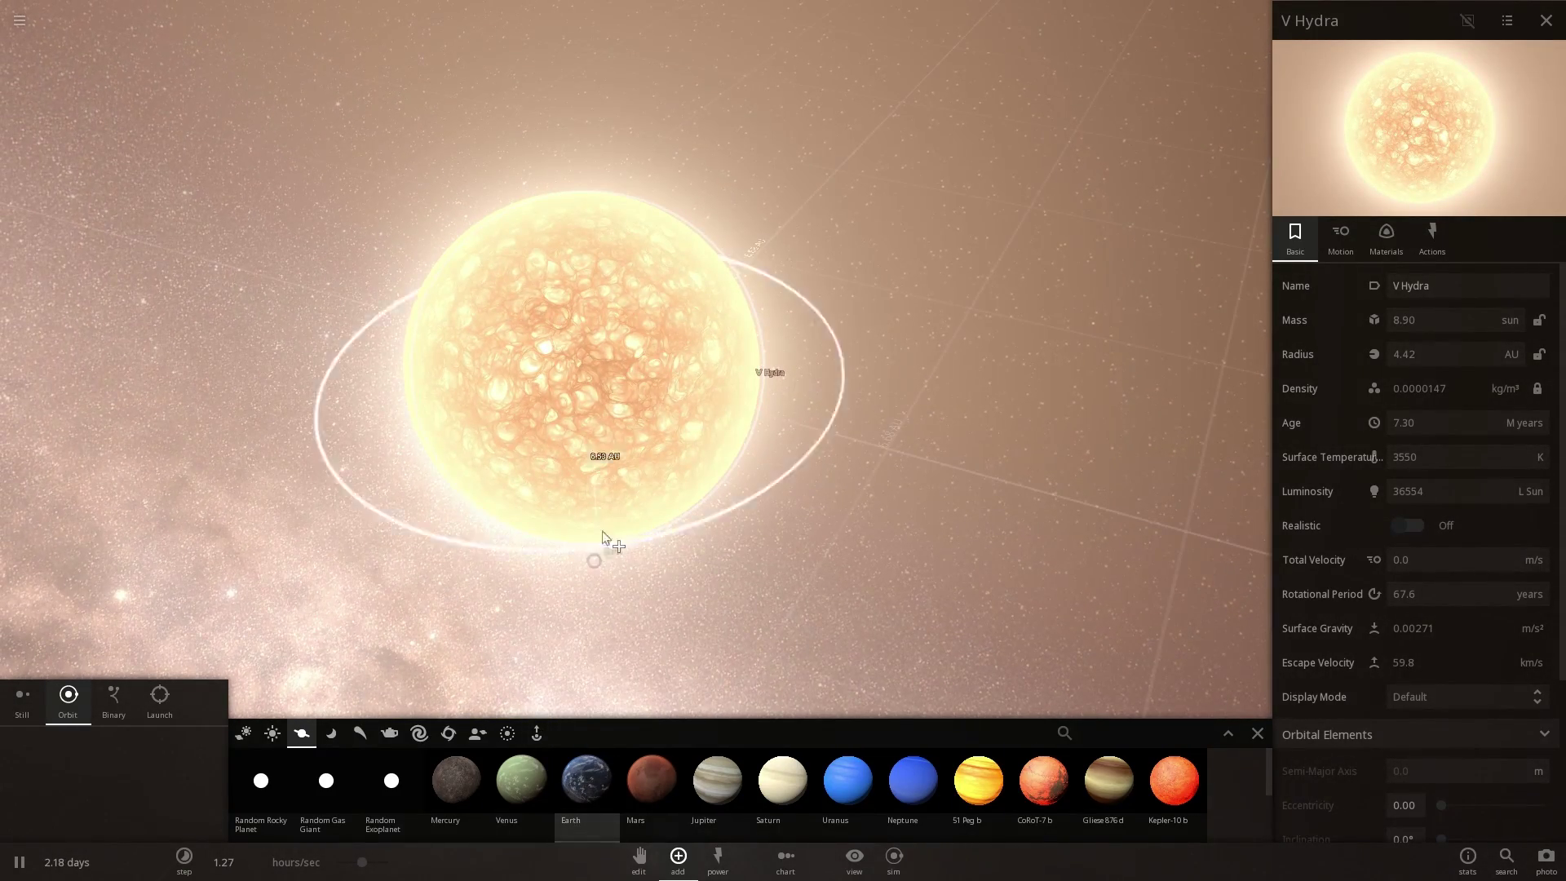
pyautogui.press('Escape')
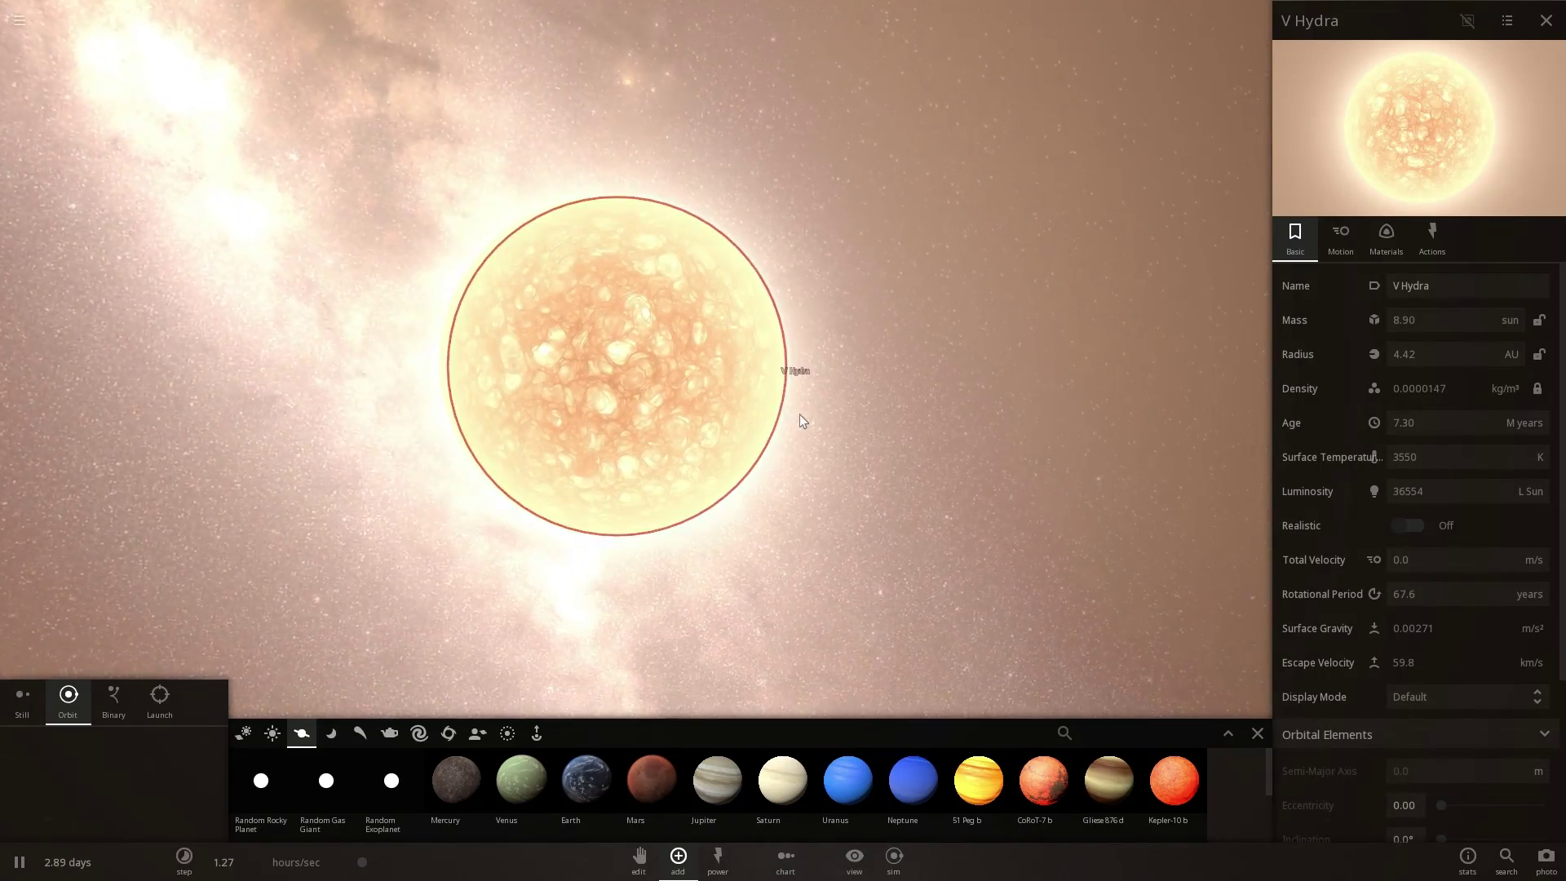
# - Examine V Hydra's surface and surroundings from several distances and viewing angles
pyautogui.scroll(3, 800, 414)
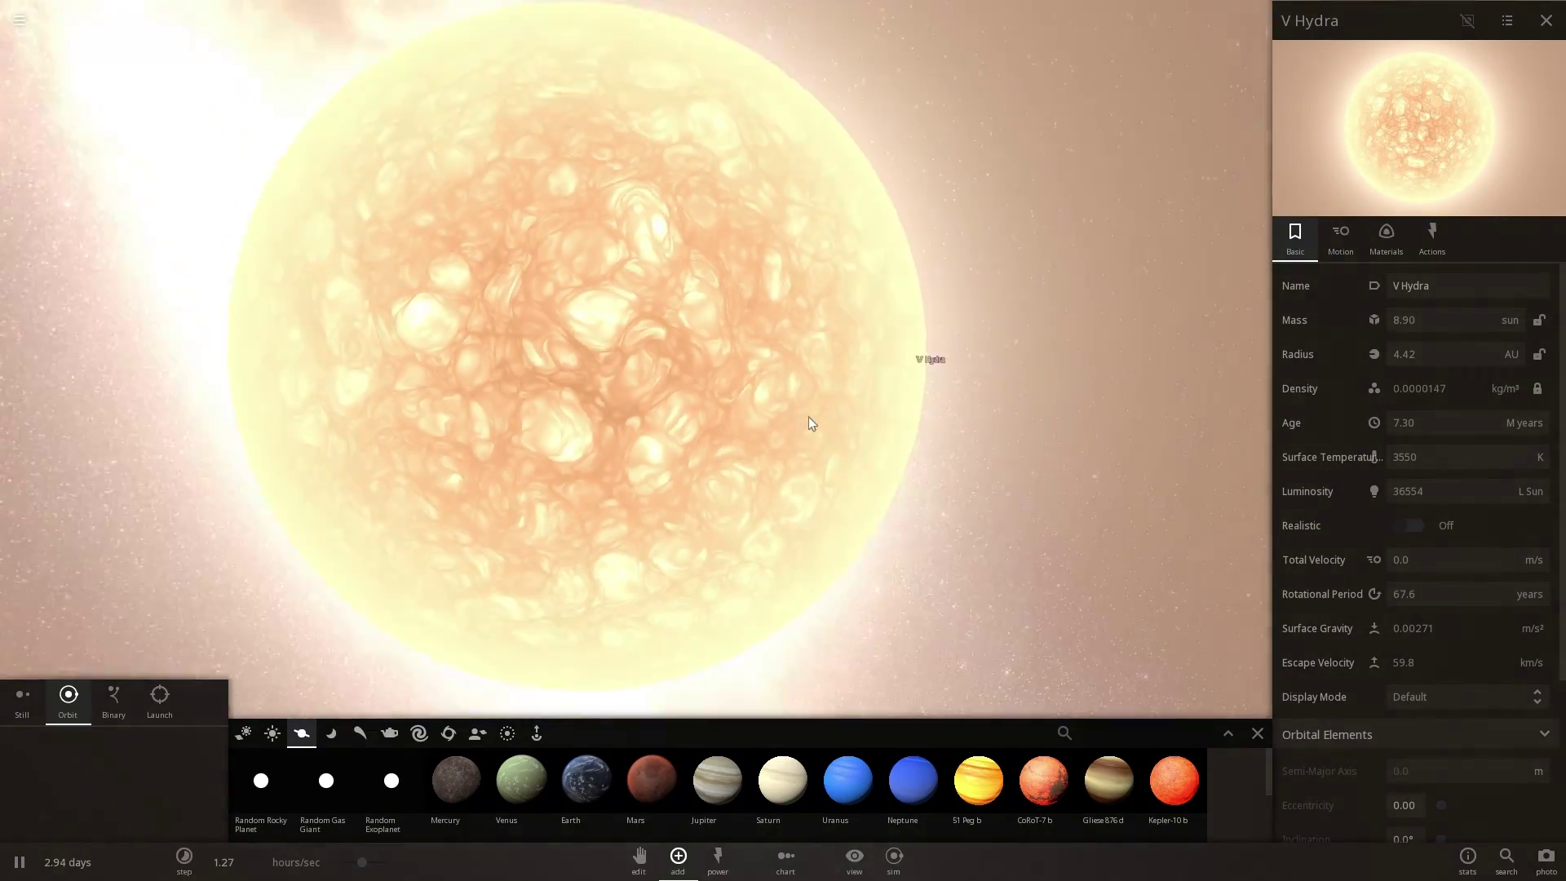
pyautogui.scroll(-5, 809, 420)
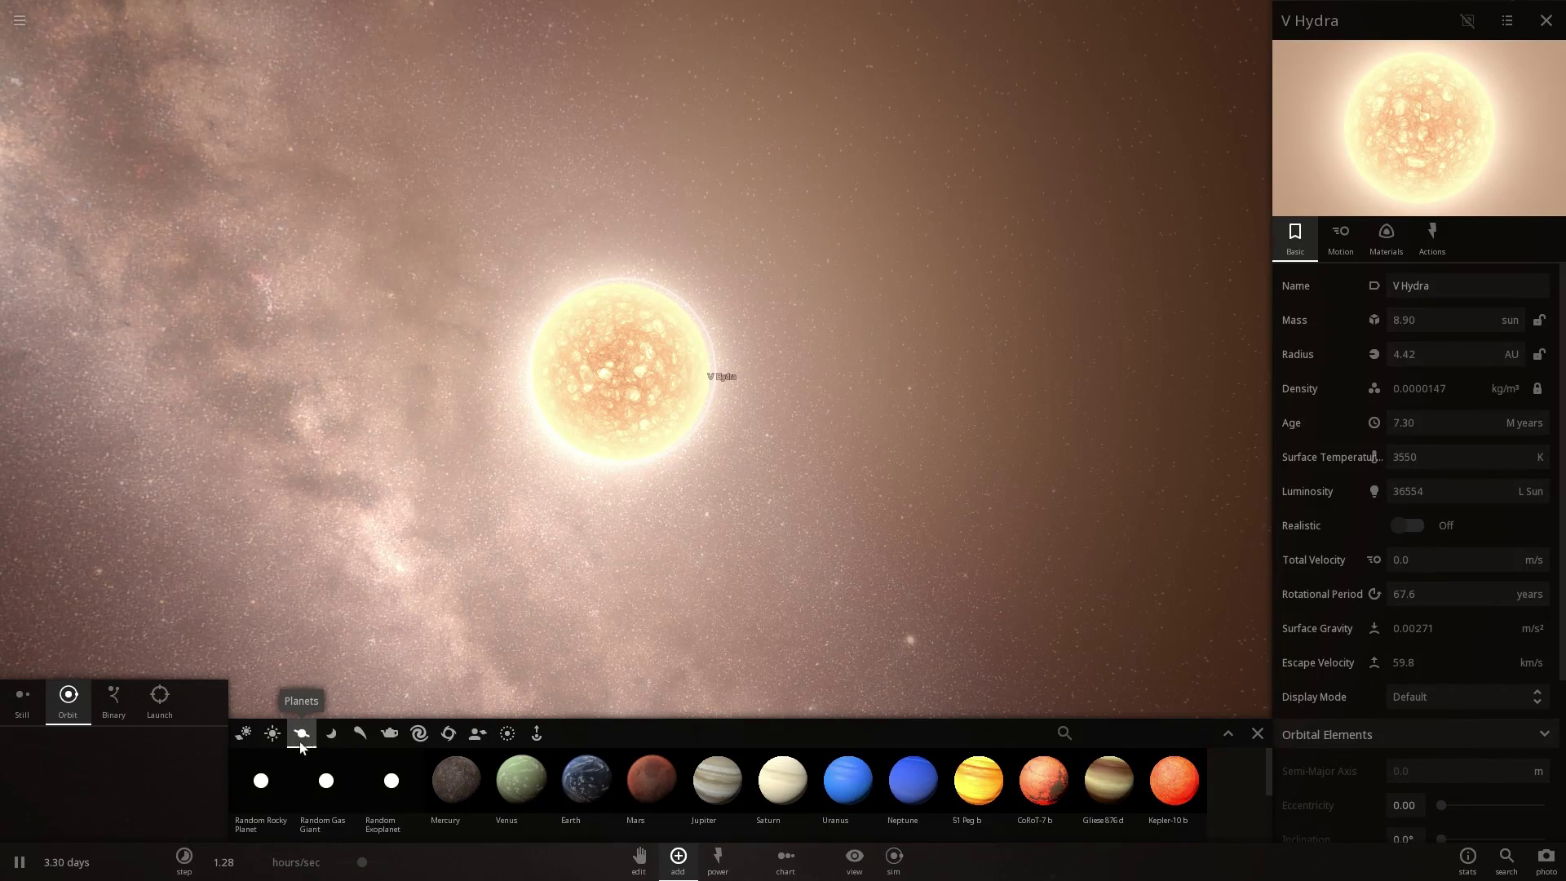
pyautogui.scroll(-4, 383, 599)
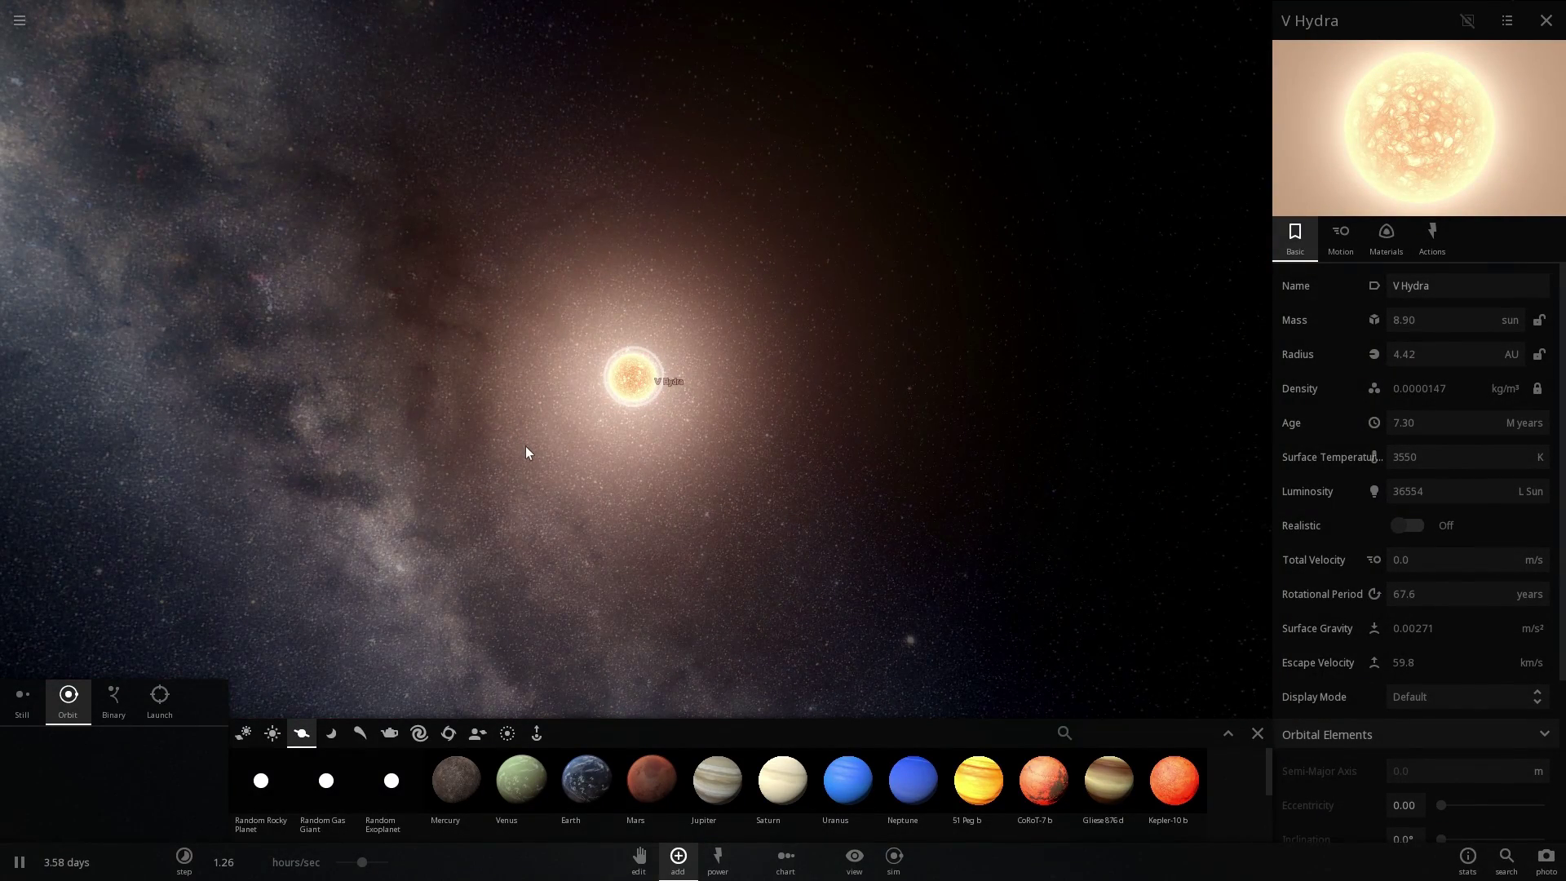
pyautogui.scroll(3, 529, 448)
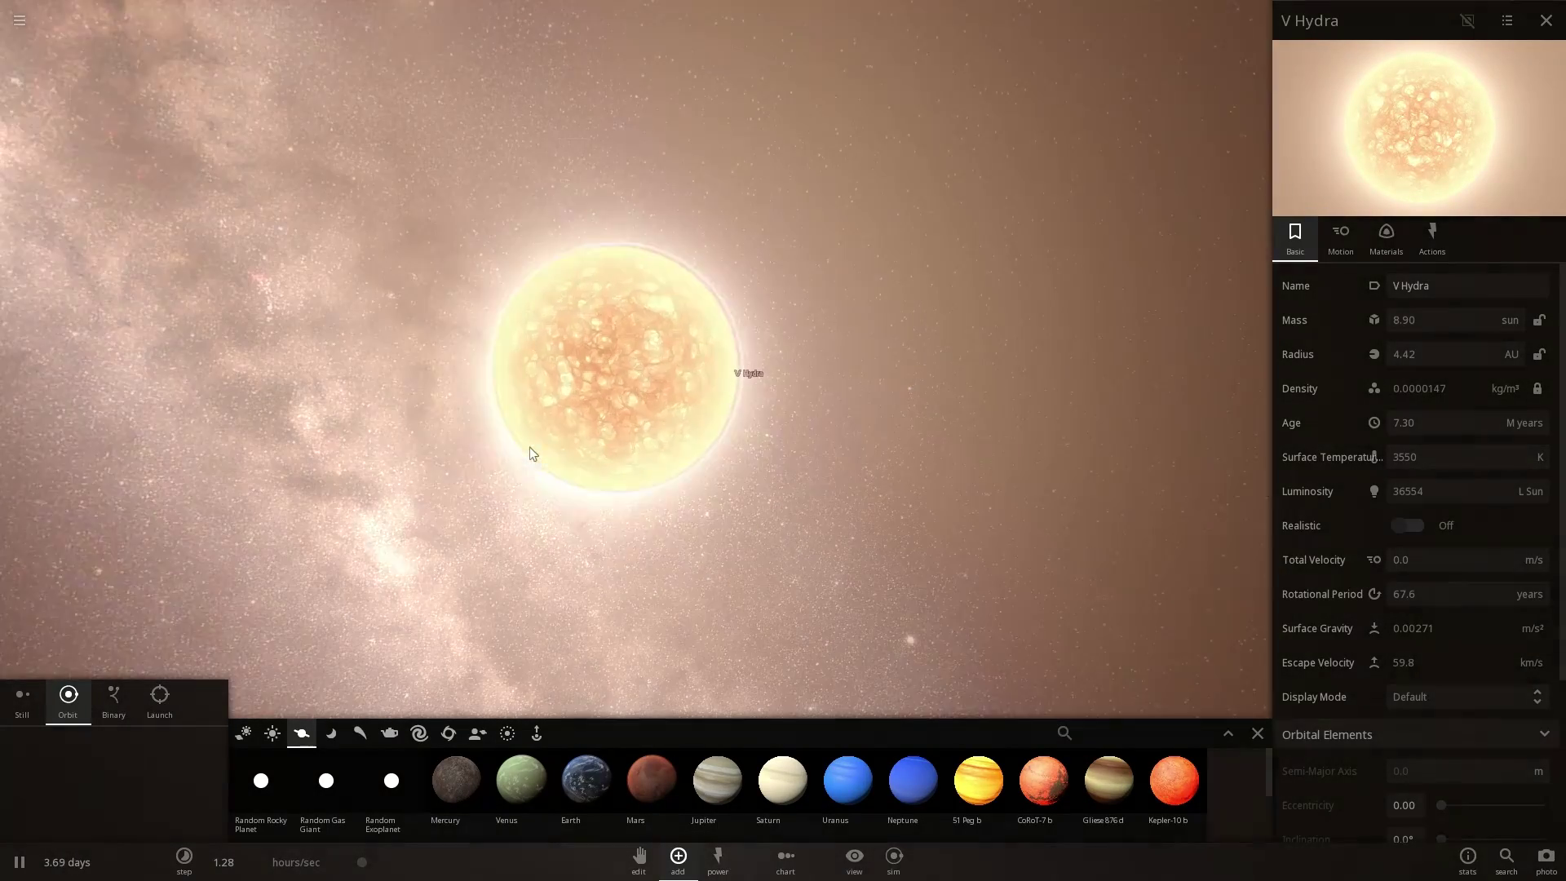
pyautogui.scroll(-2, 530, 448)
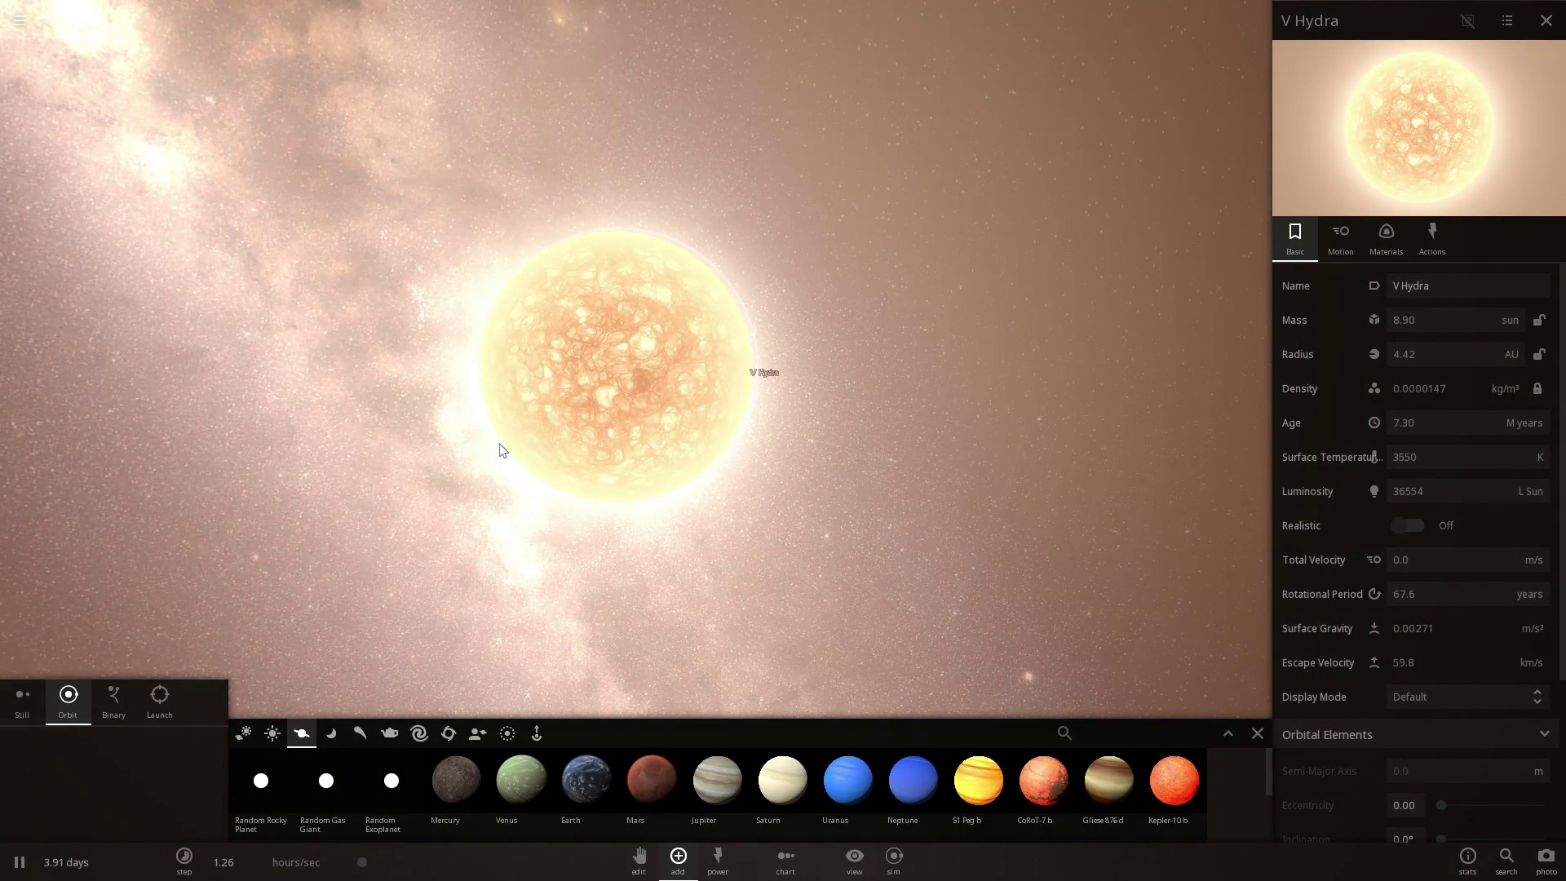
pyautogui.moveTo(499, 443); pyautogui.dragTo(692, 468)
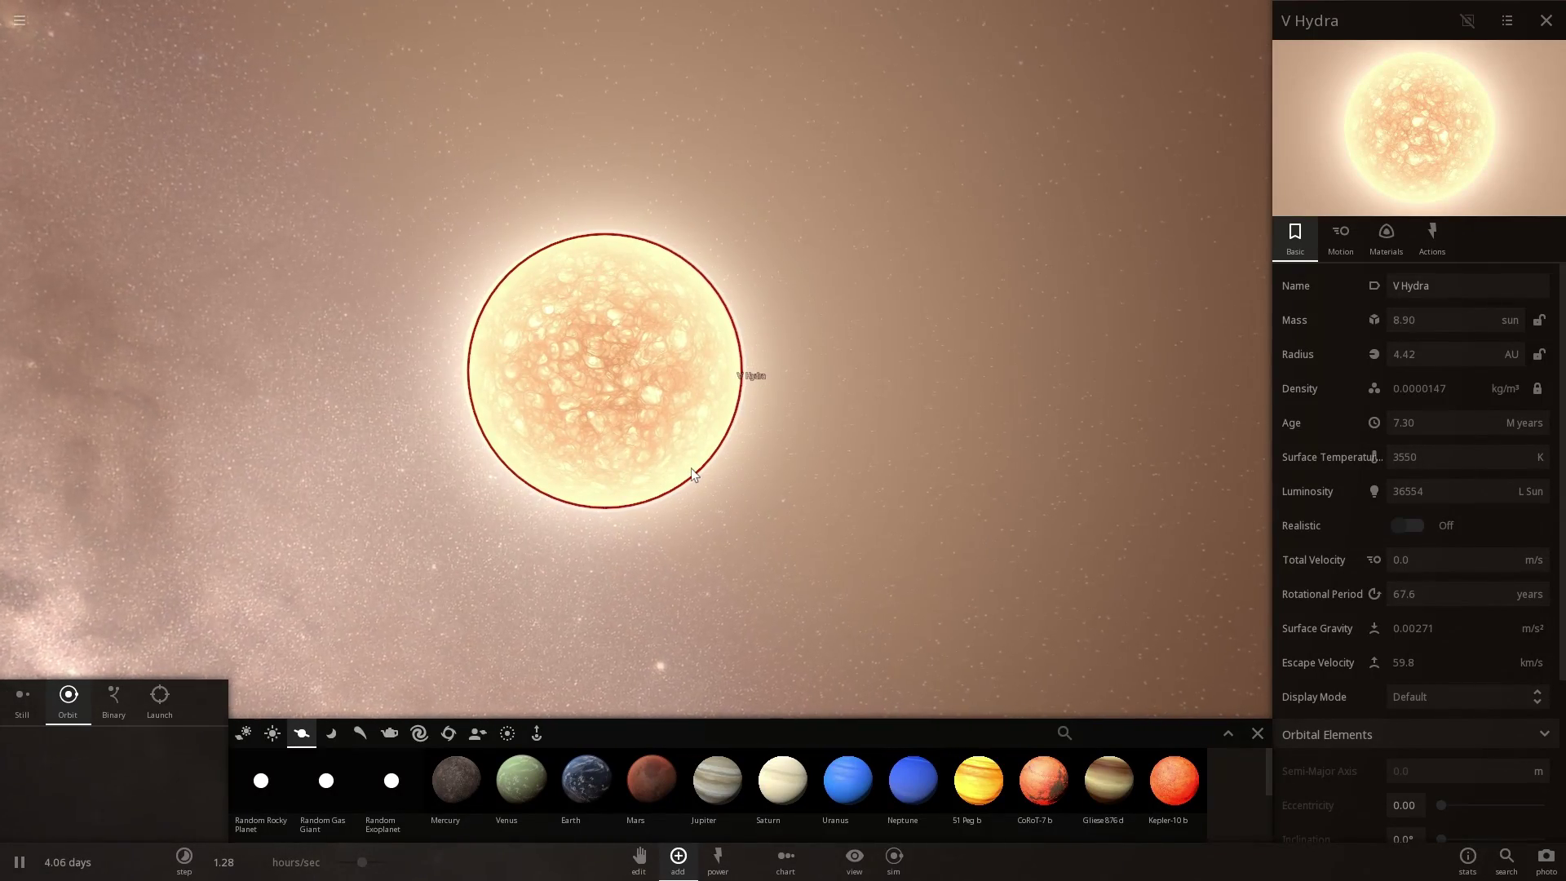
pyautogui.scroll(2, 691, 468)
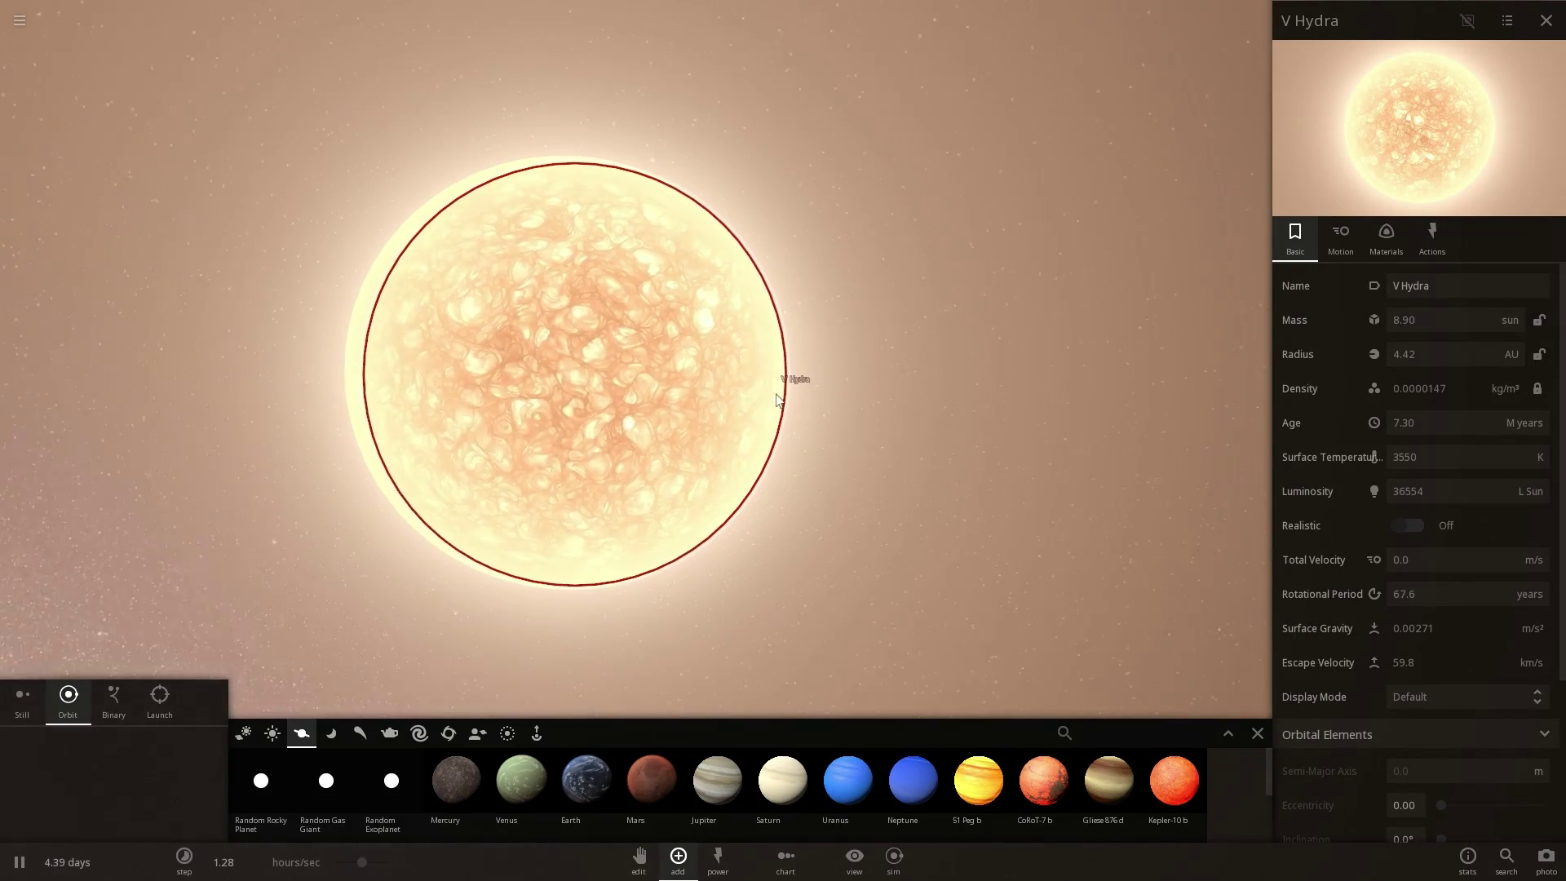
pyautogui.scroll(3, 762, 424)
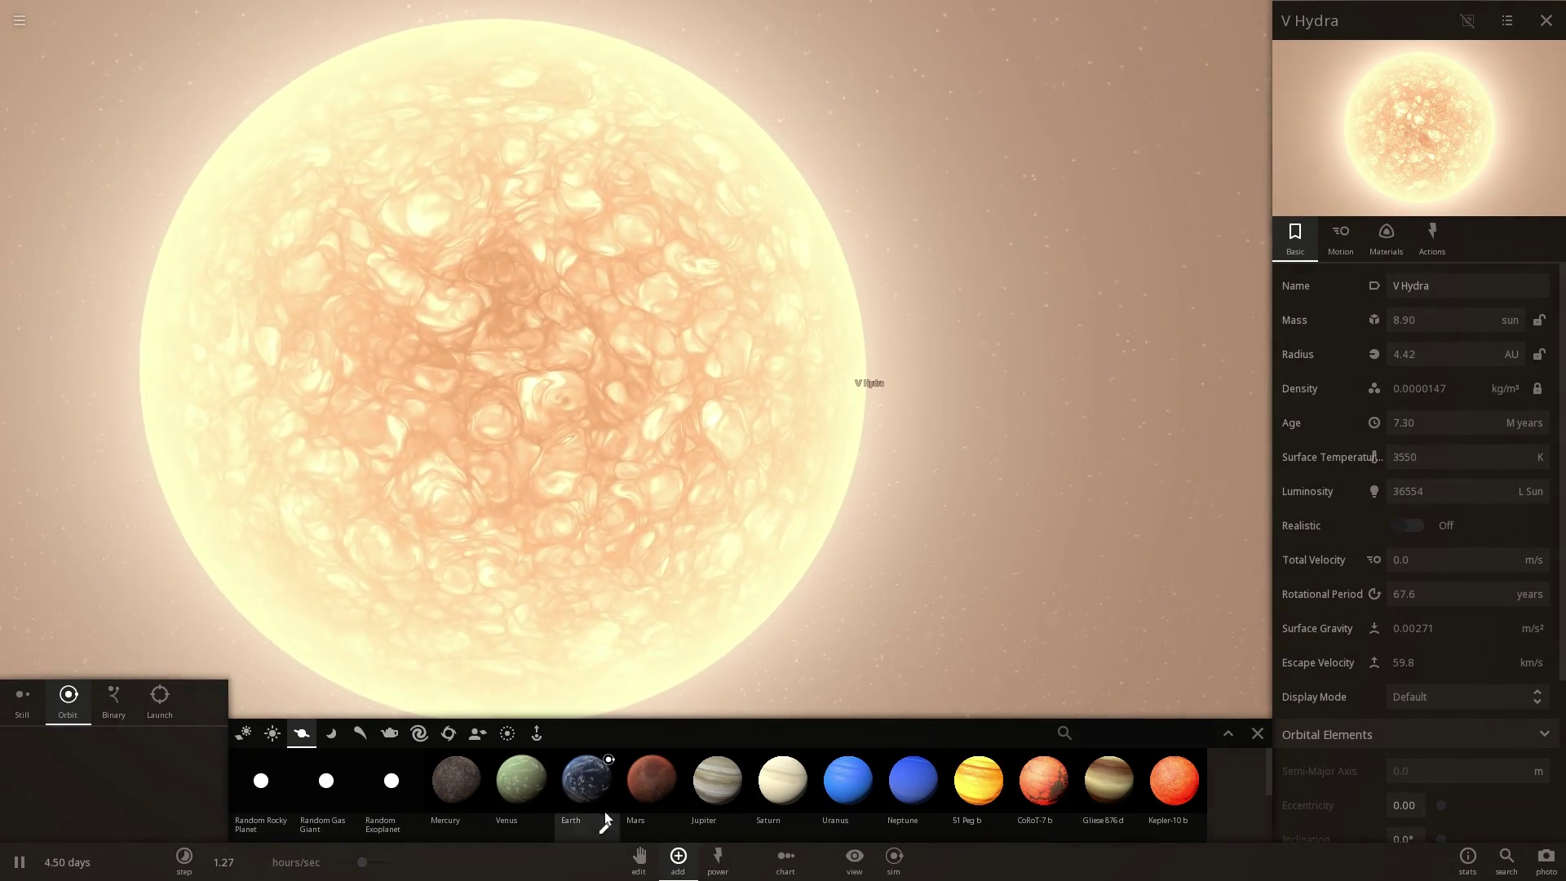
# - Launch Mars into the space beside V Hydra with a launch velocity of 10 km/s
pyautogui.click(652, 780)
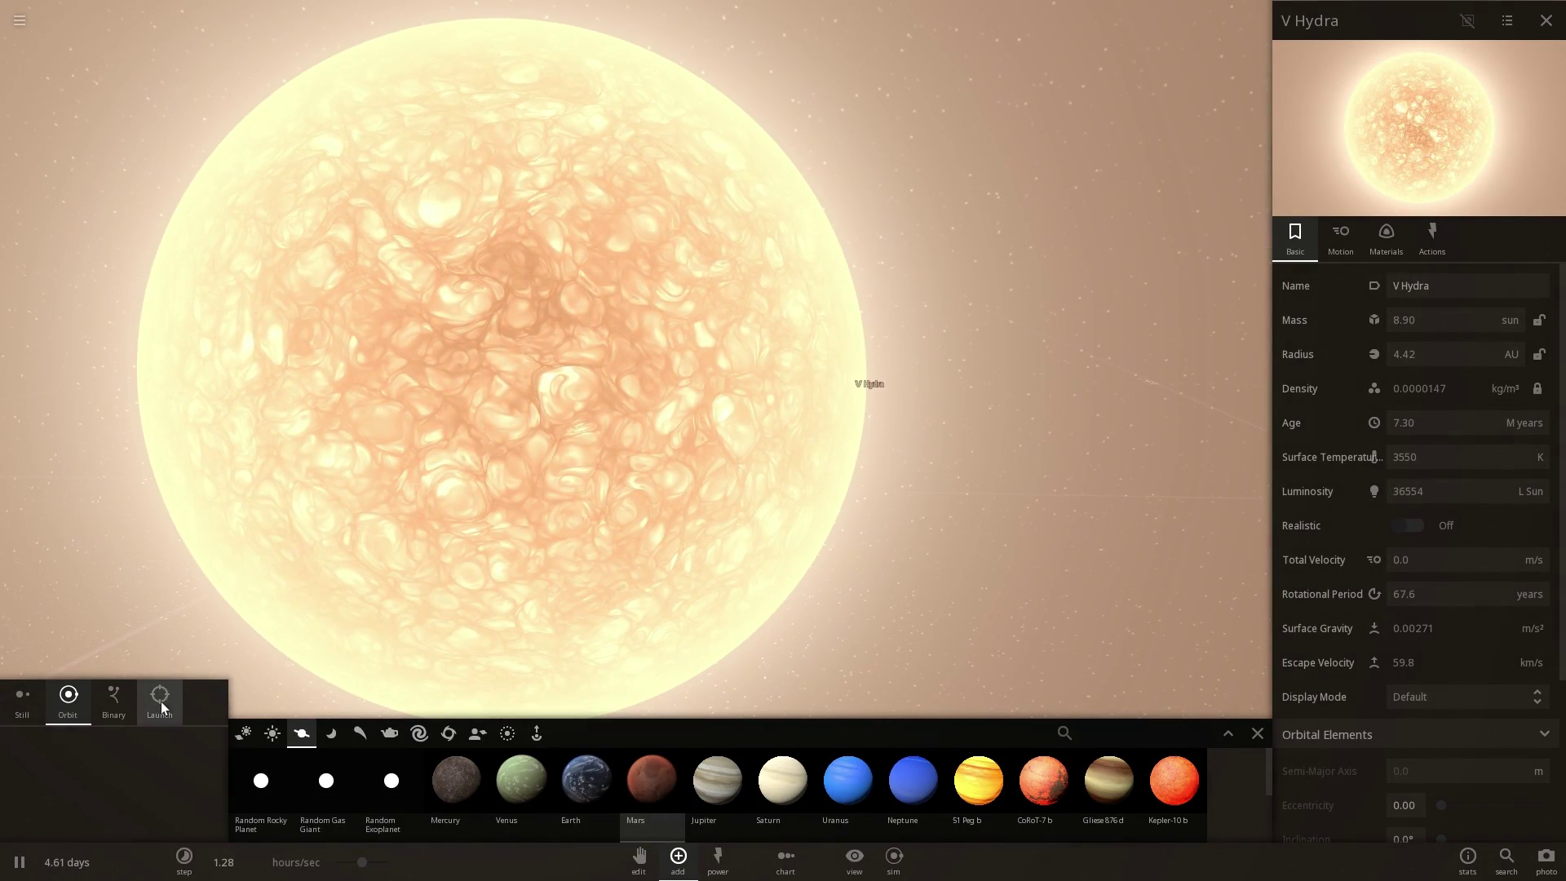
pyautogui.scroll(2, 946, 473)
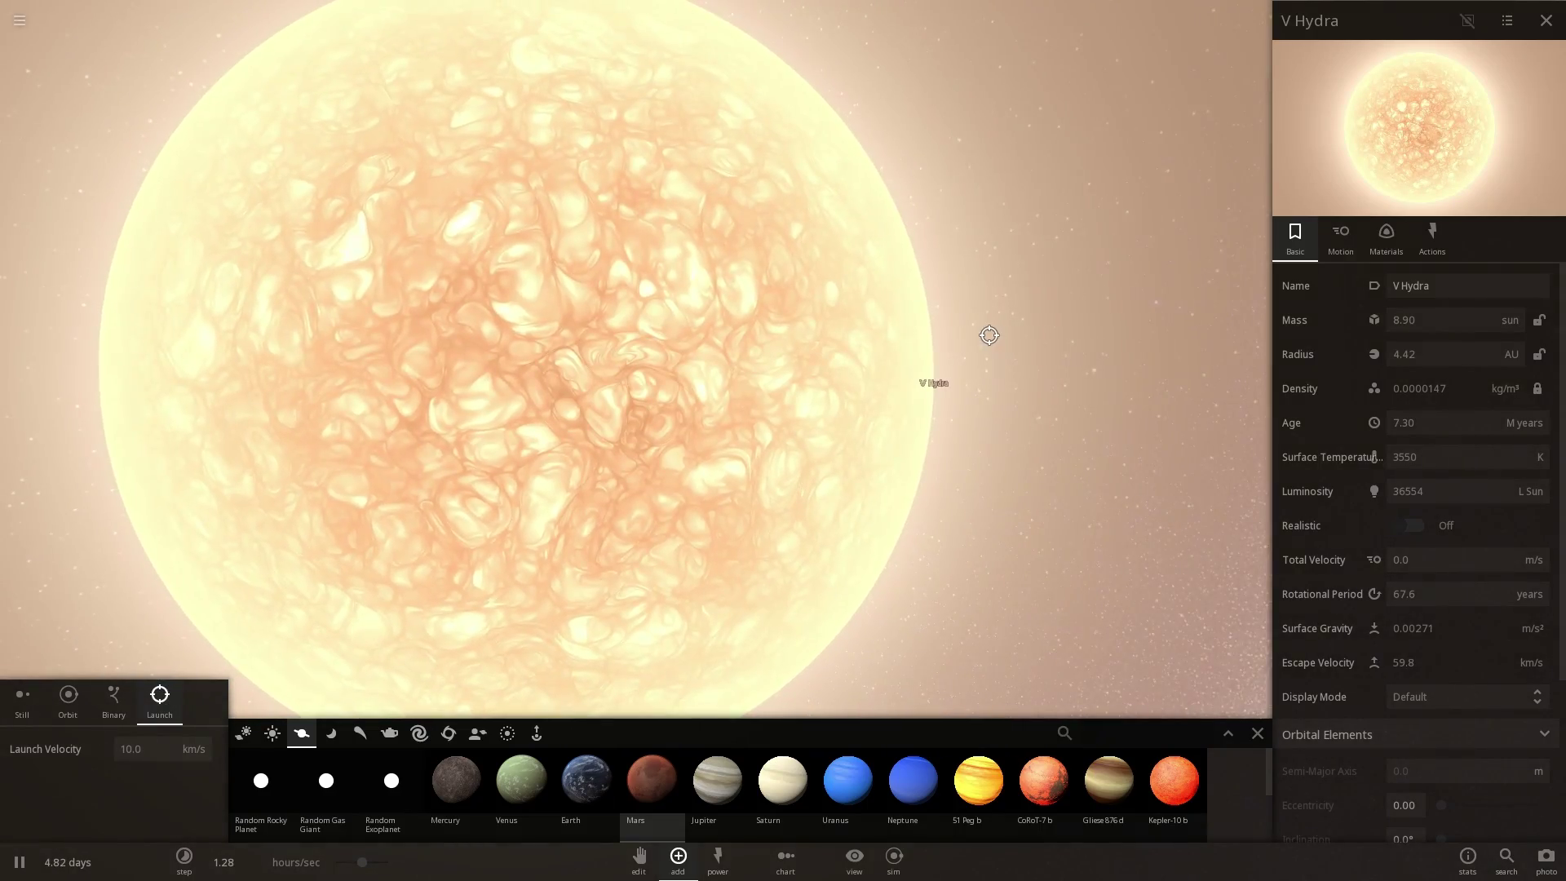
pyautogui.click(1000, 401)
pyautogui.scroll(-5, 918, 426)
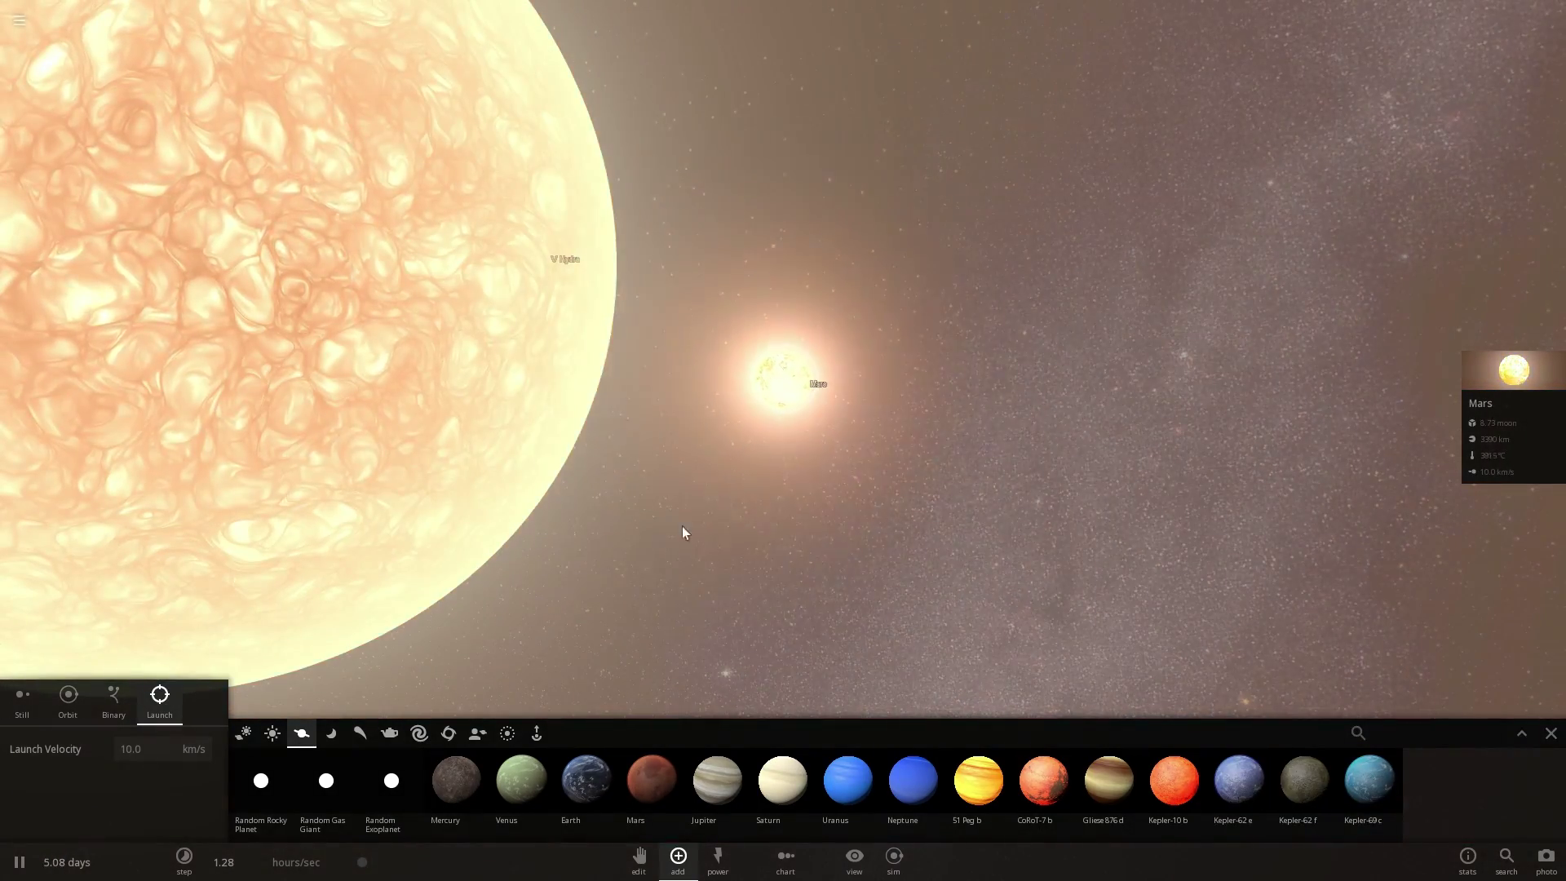
# - Speed up the simulation to about 14 days/sec and follow the launched Mars up close
pyautogui.moveTo(375, 864); pyautogui.dragTo(408, 865)
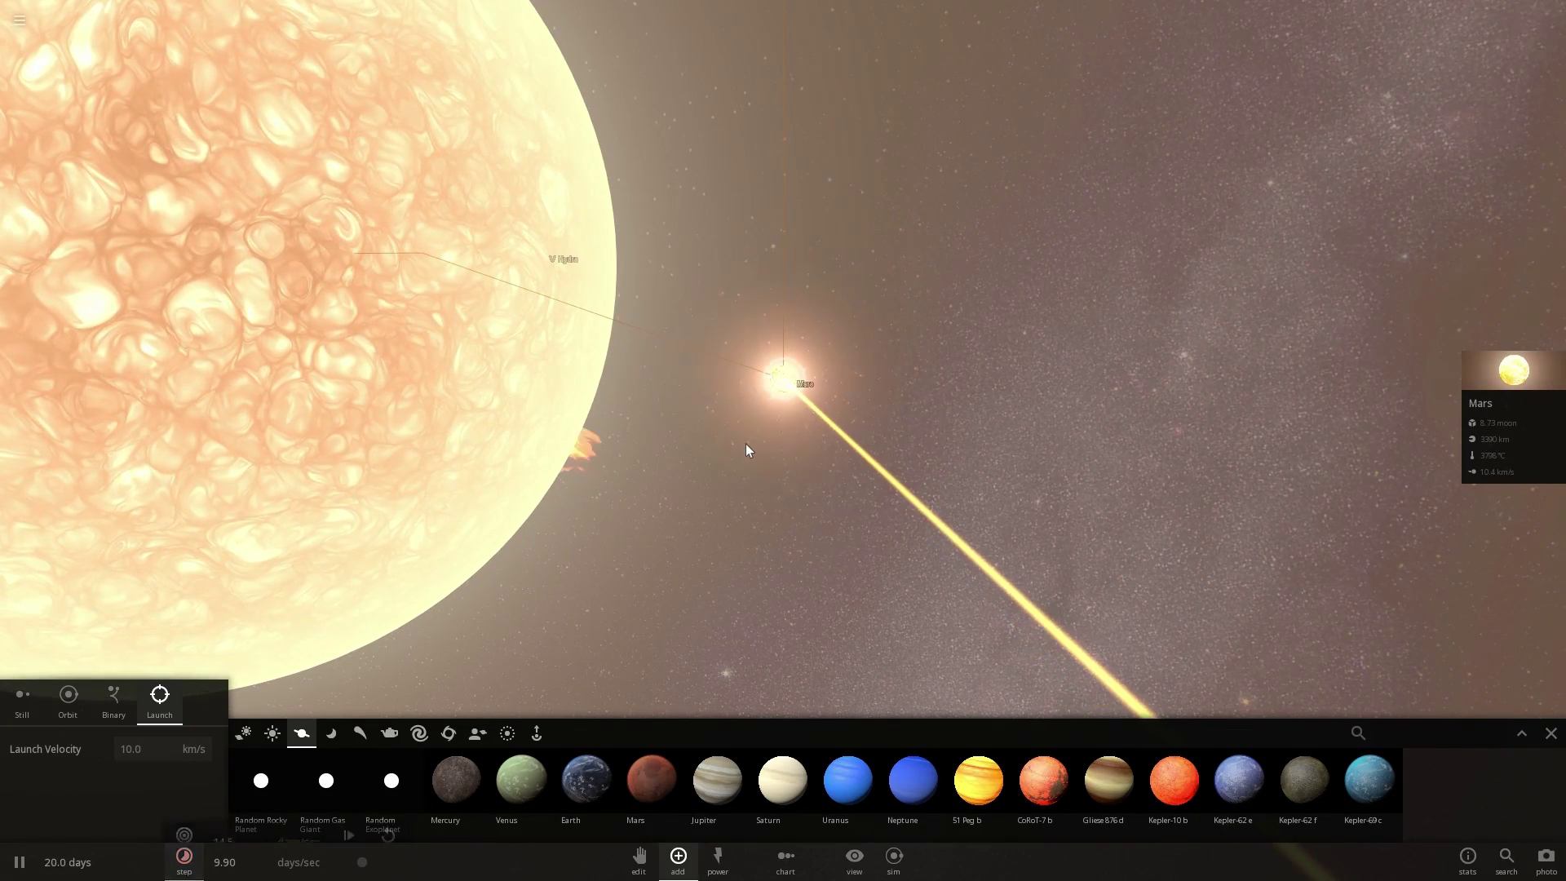
pyautogui.moveTo(746, 444); pyautogui.dragTo(798, 406)
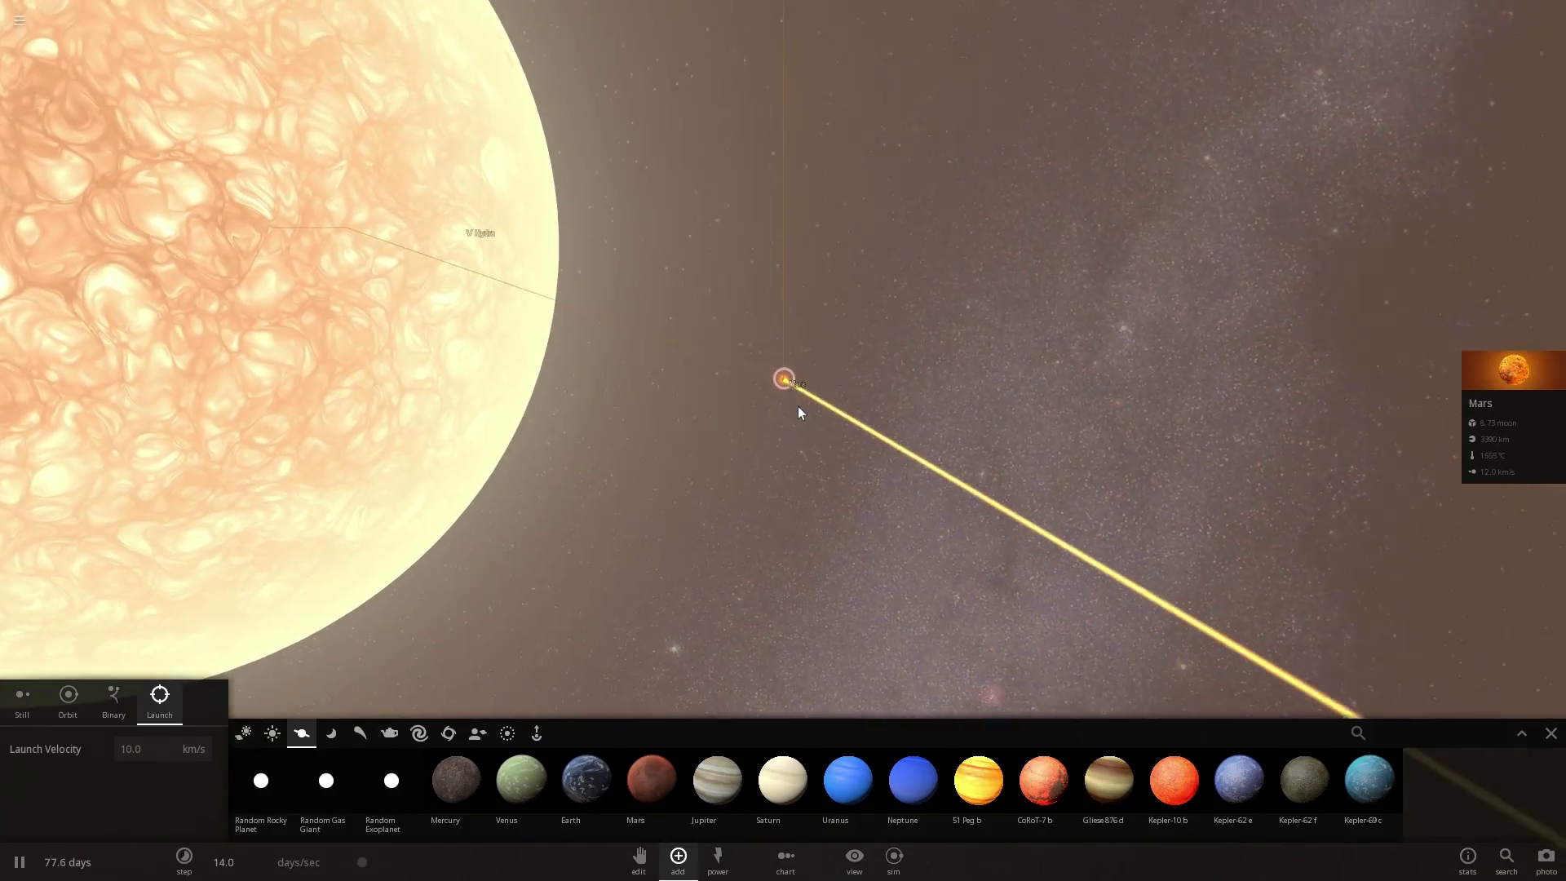
pyautogui.scroll(3, 796, 405)
pyautogui.scroll(3, 796, 405)
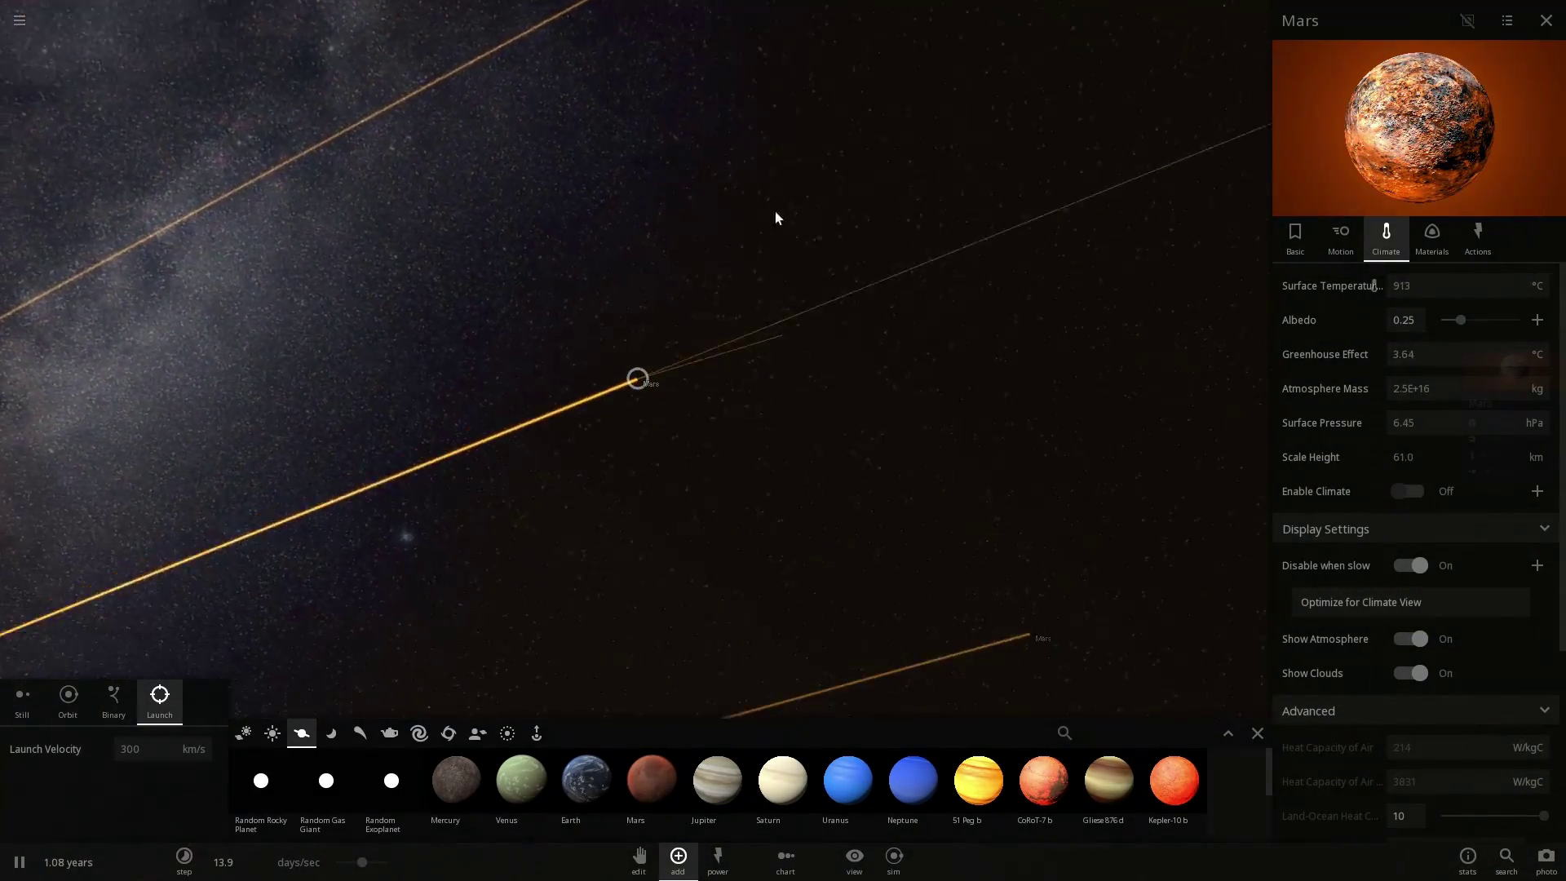
# - Focus on the other launched Mars and inspect its surface up close
pyautogui.moveTo(775, 212); pyautogui.dragTo(962, 291, button='right')
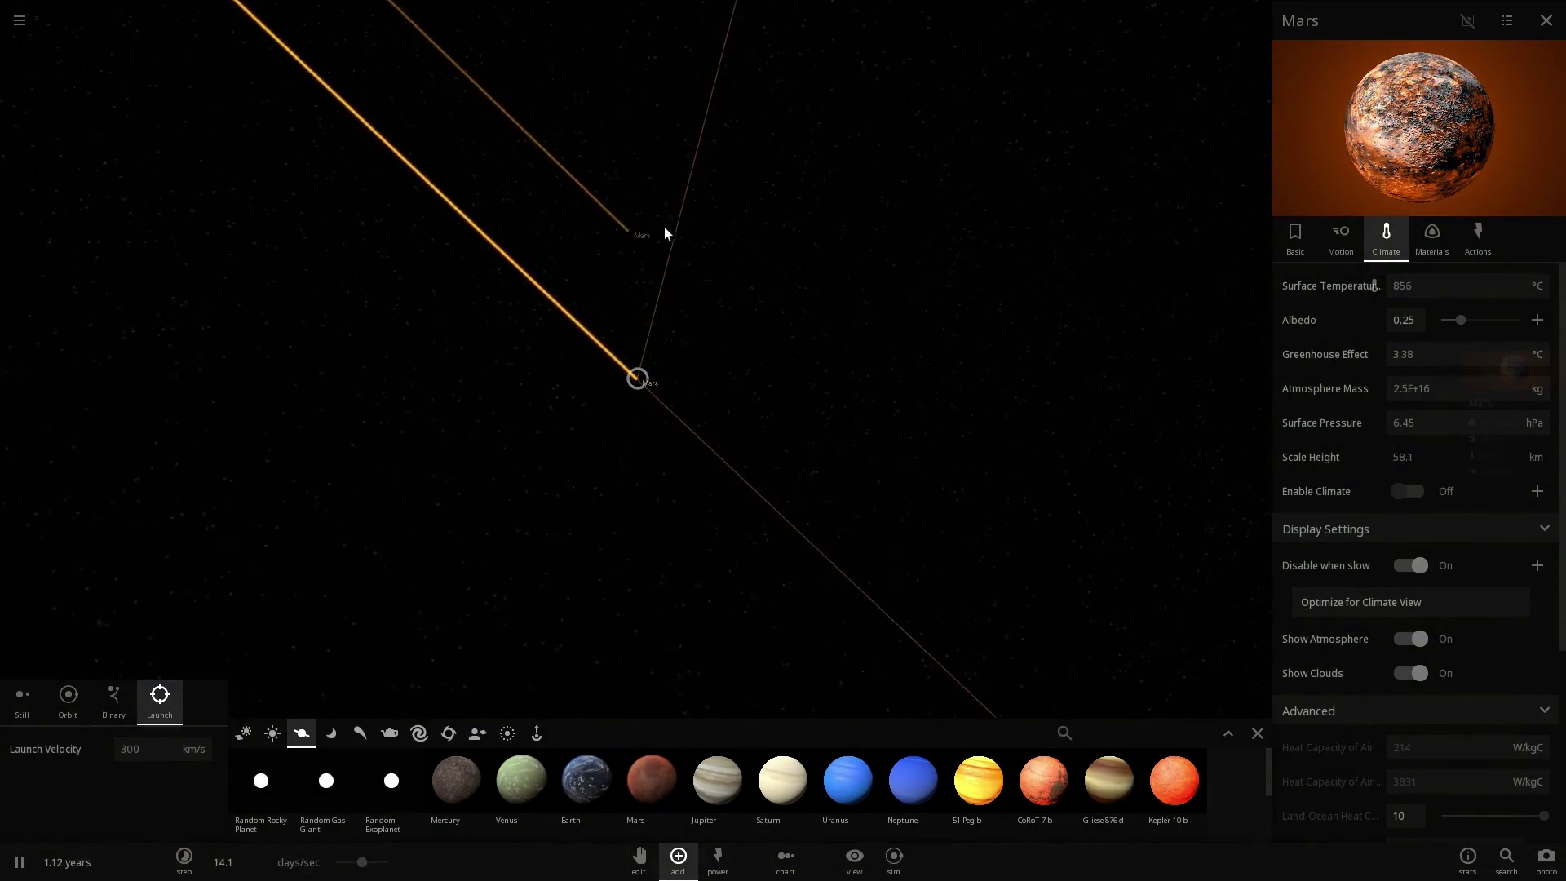
pyautogui.doubleClick(602, 184)
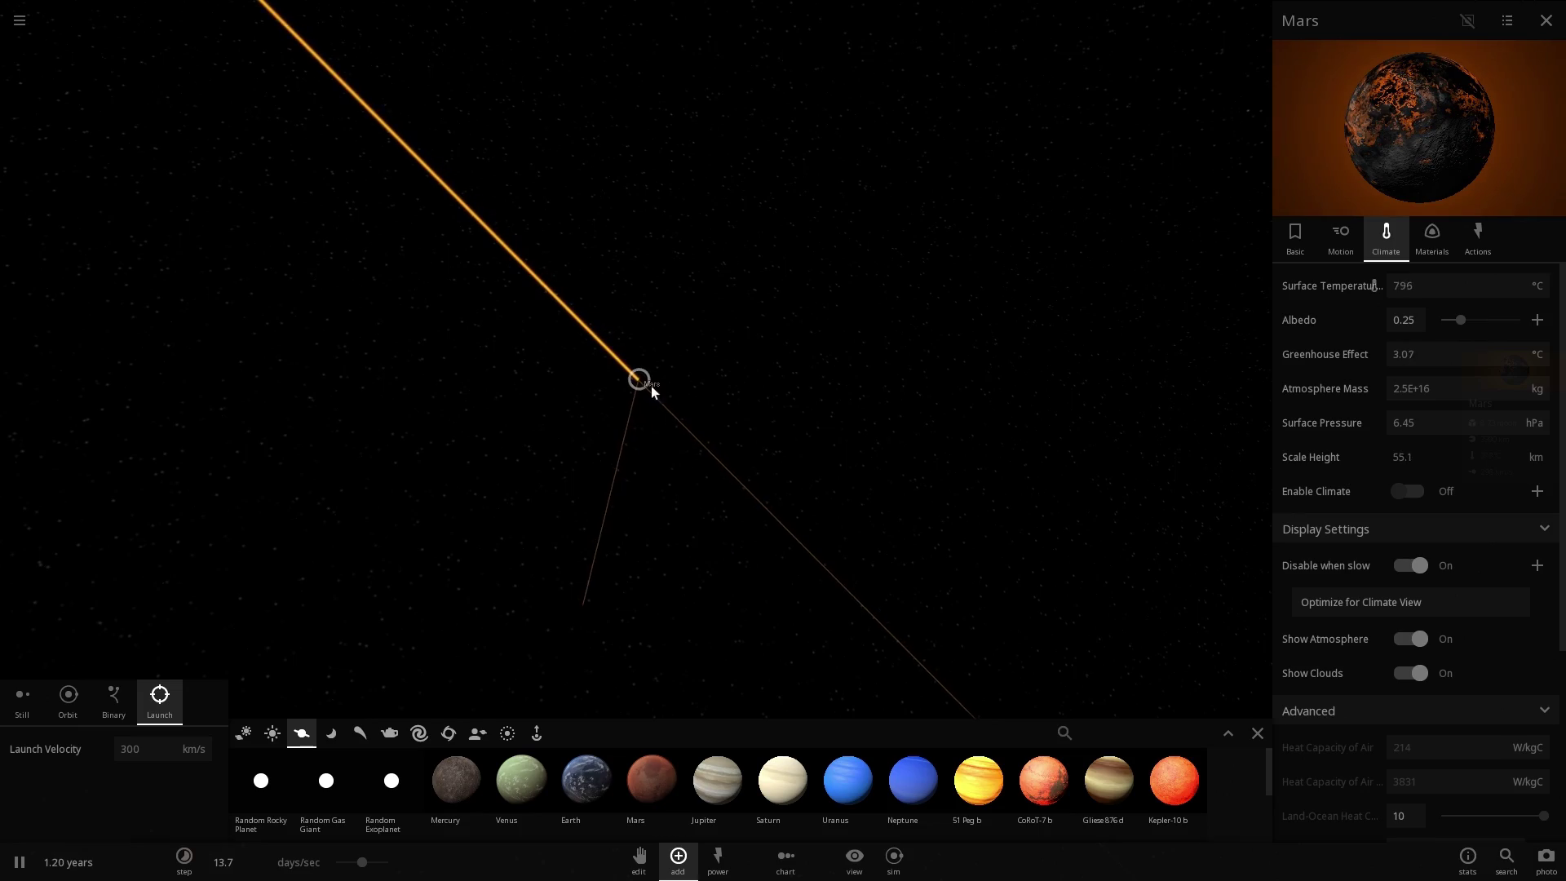
pyautogui.scroll(5, 639, 380)
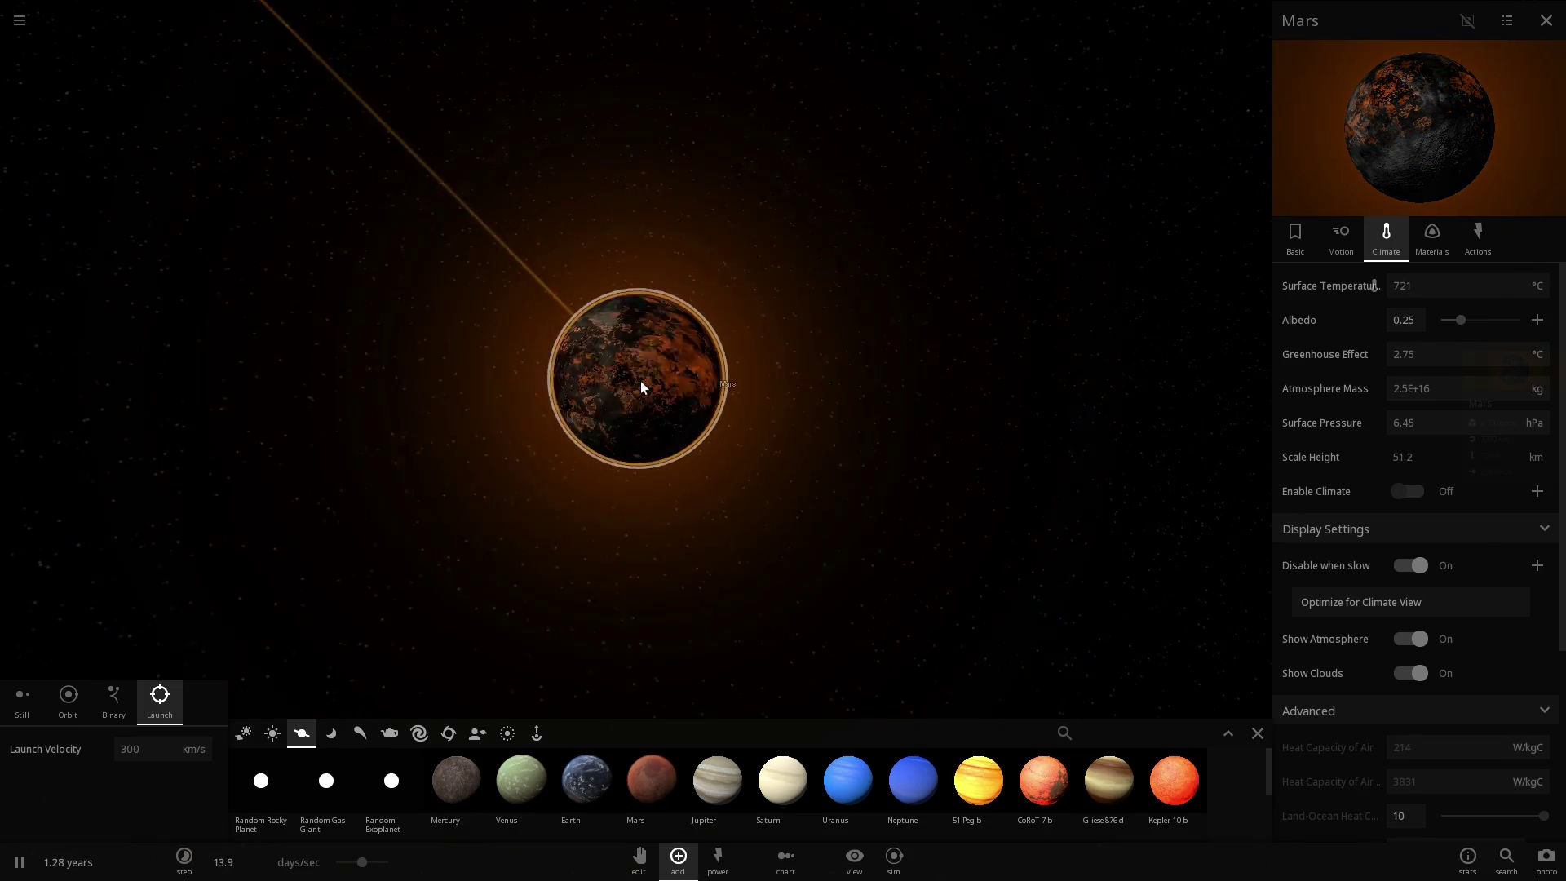
# - Examine the launched Mars from other angles and return the focus to V Hydra with its launch trails
pyautogui.scroll(-2, 639, 380)
pyautogui.moveTo(863, 492); pyautogui.dragTo(647, 432, button='right')
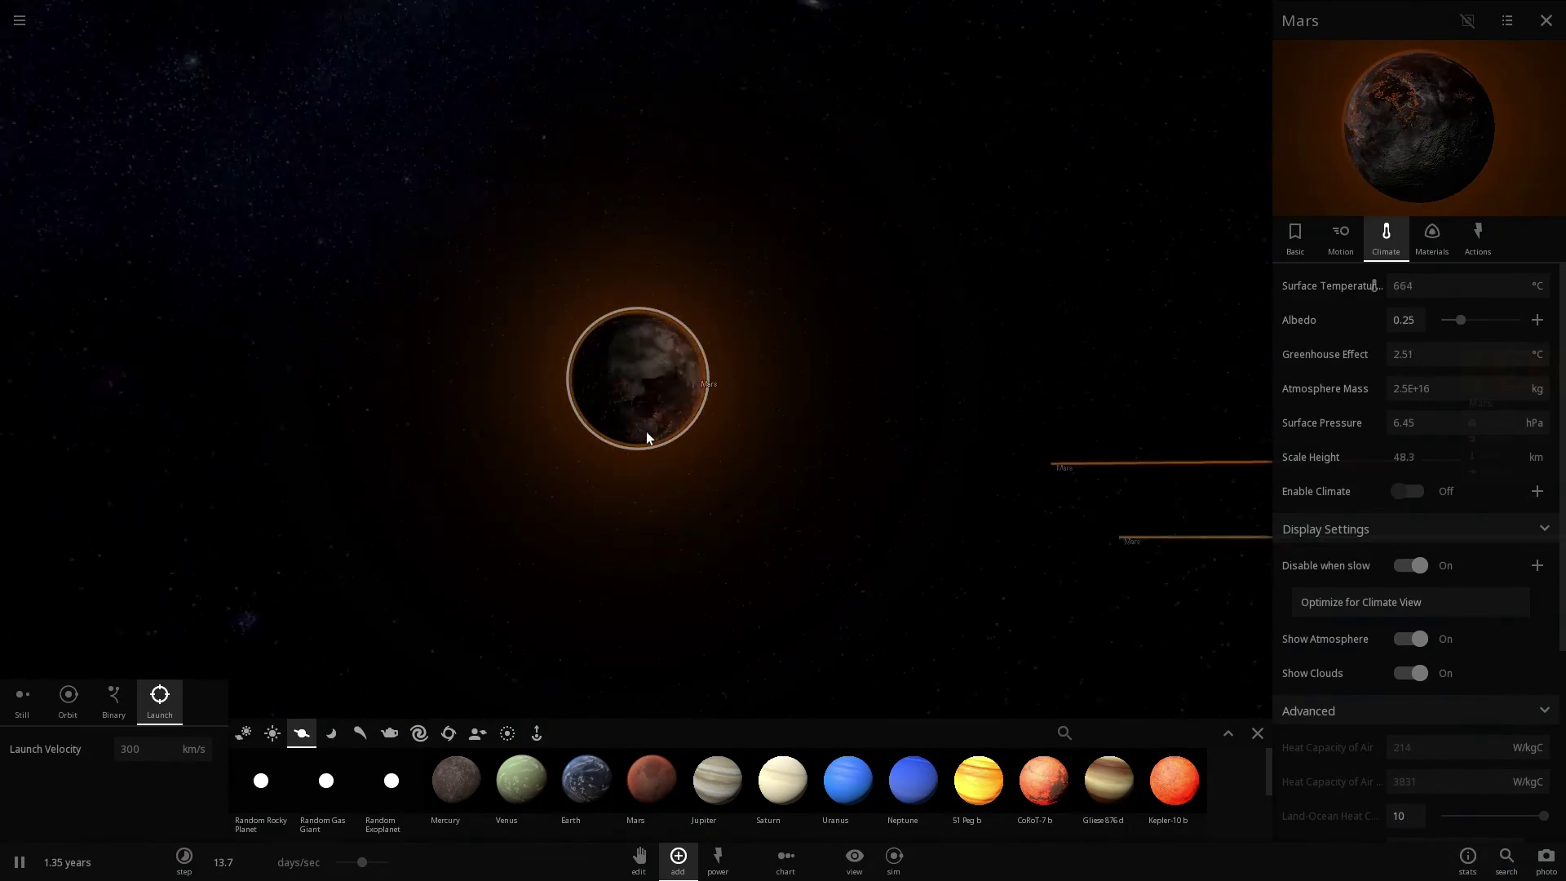
pyautogui.moveTo(889, 471); pyautogui.dragTo(757, 468, button='right')
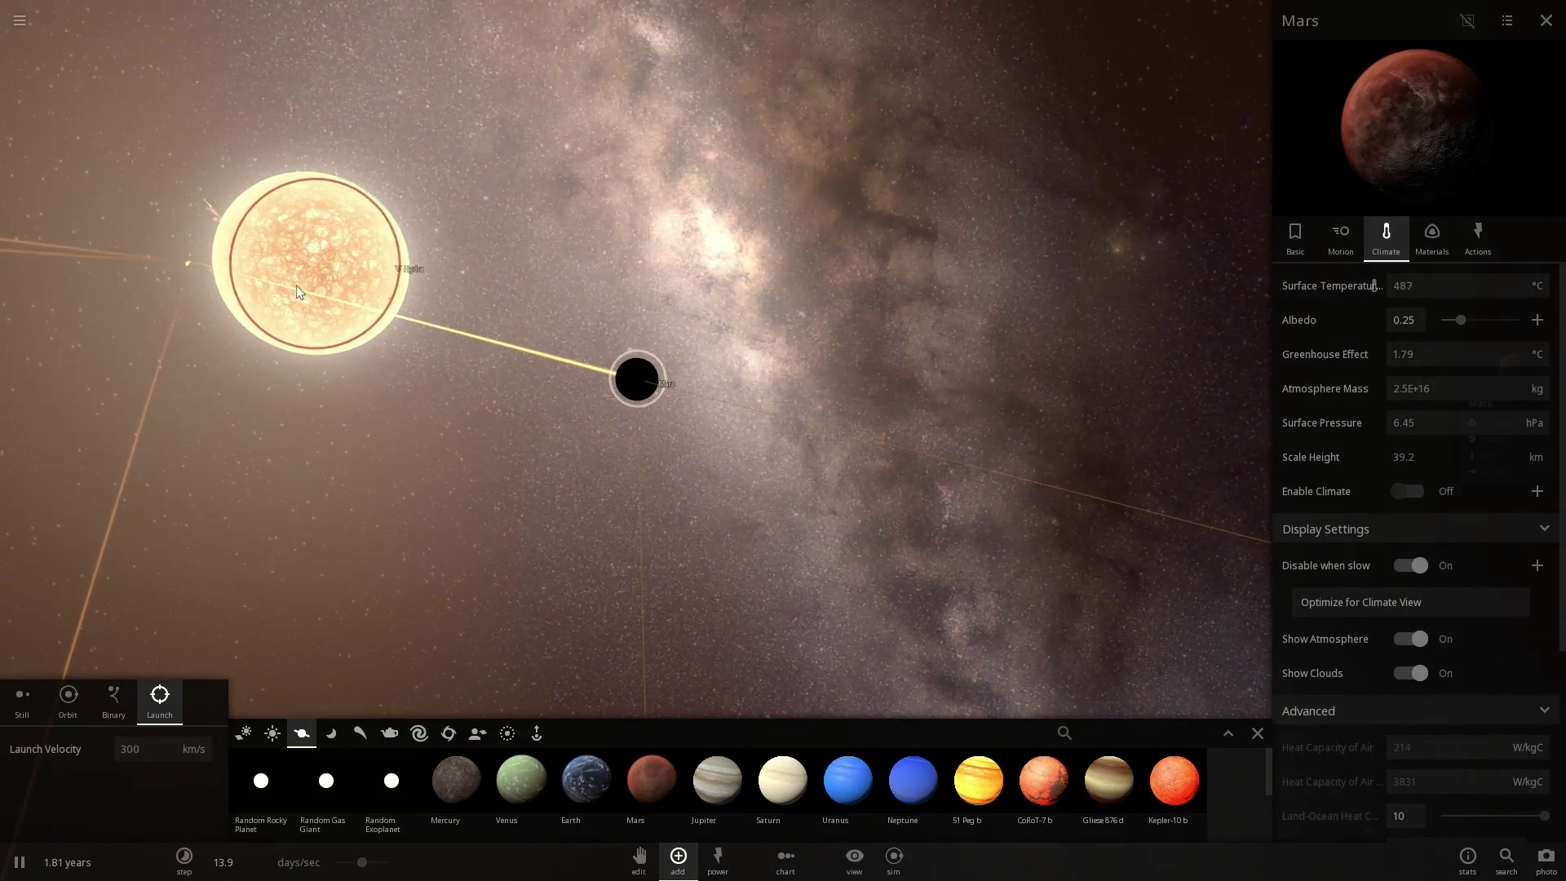
pyautogui.doubleClick(305, 286)
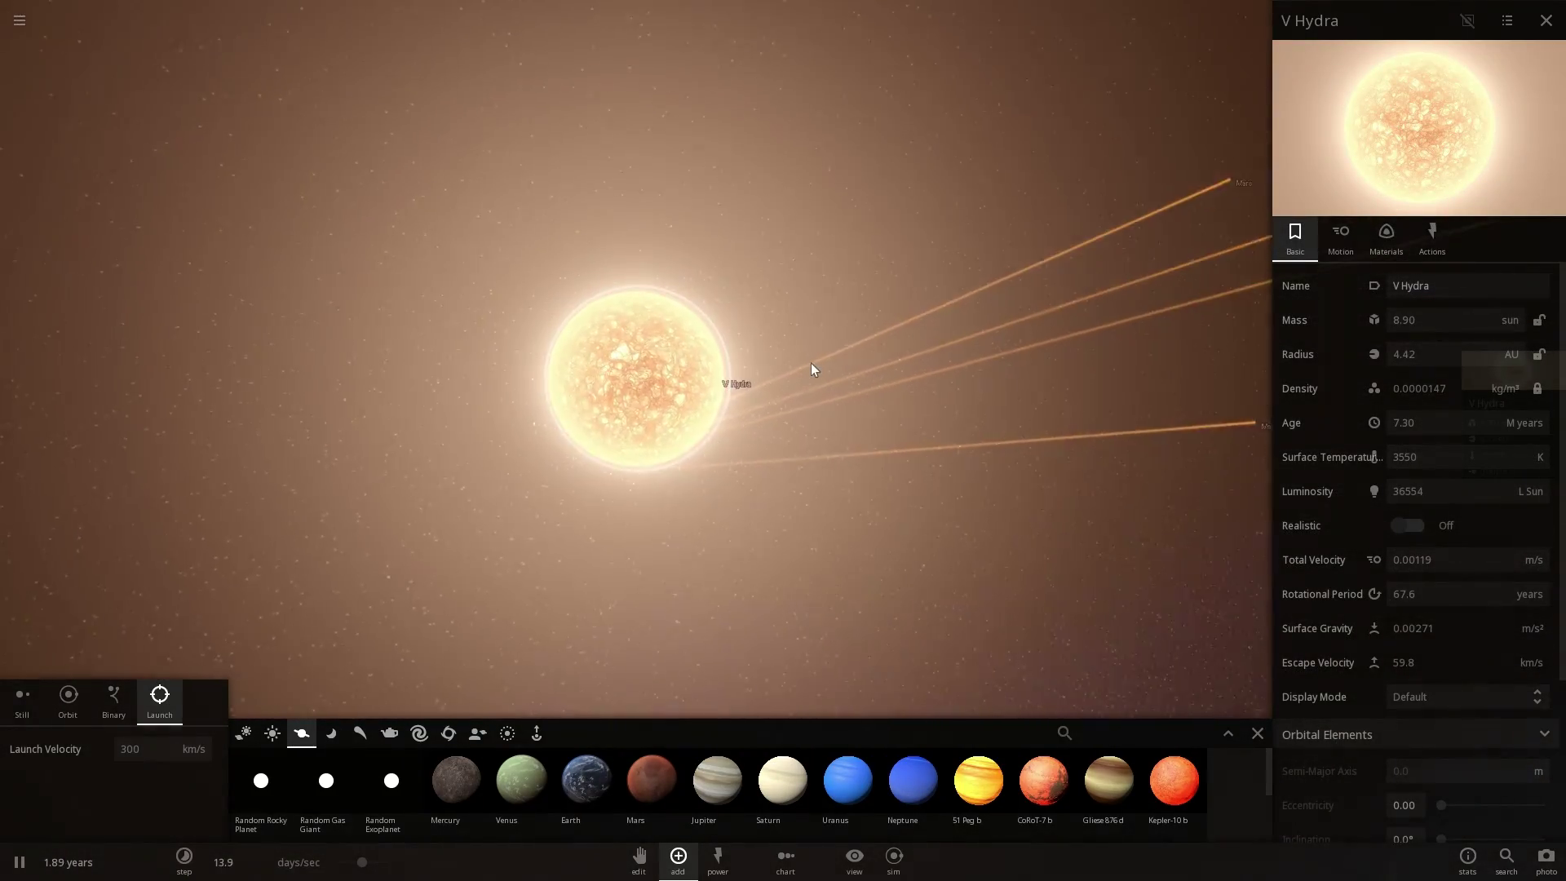
pyautogui.scroll(5, 810, 364)
pyautogui.scroll(-2, 718, 392)
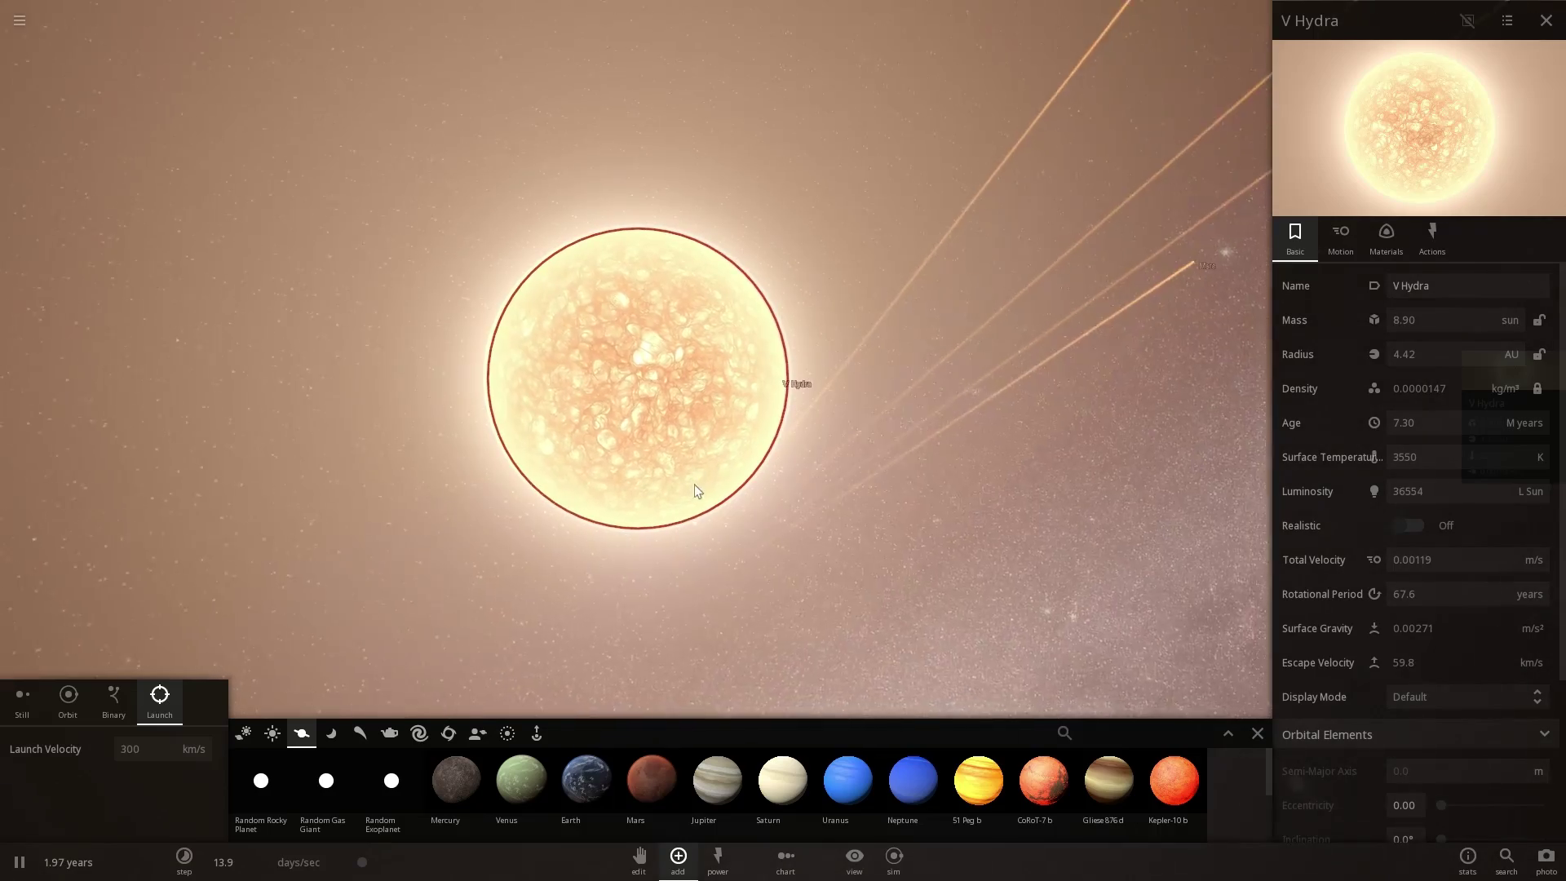
# - Place Sirius in orbit close around V Hydra and name it Unseen Companion
pyautogui.click(273, 734)
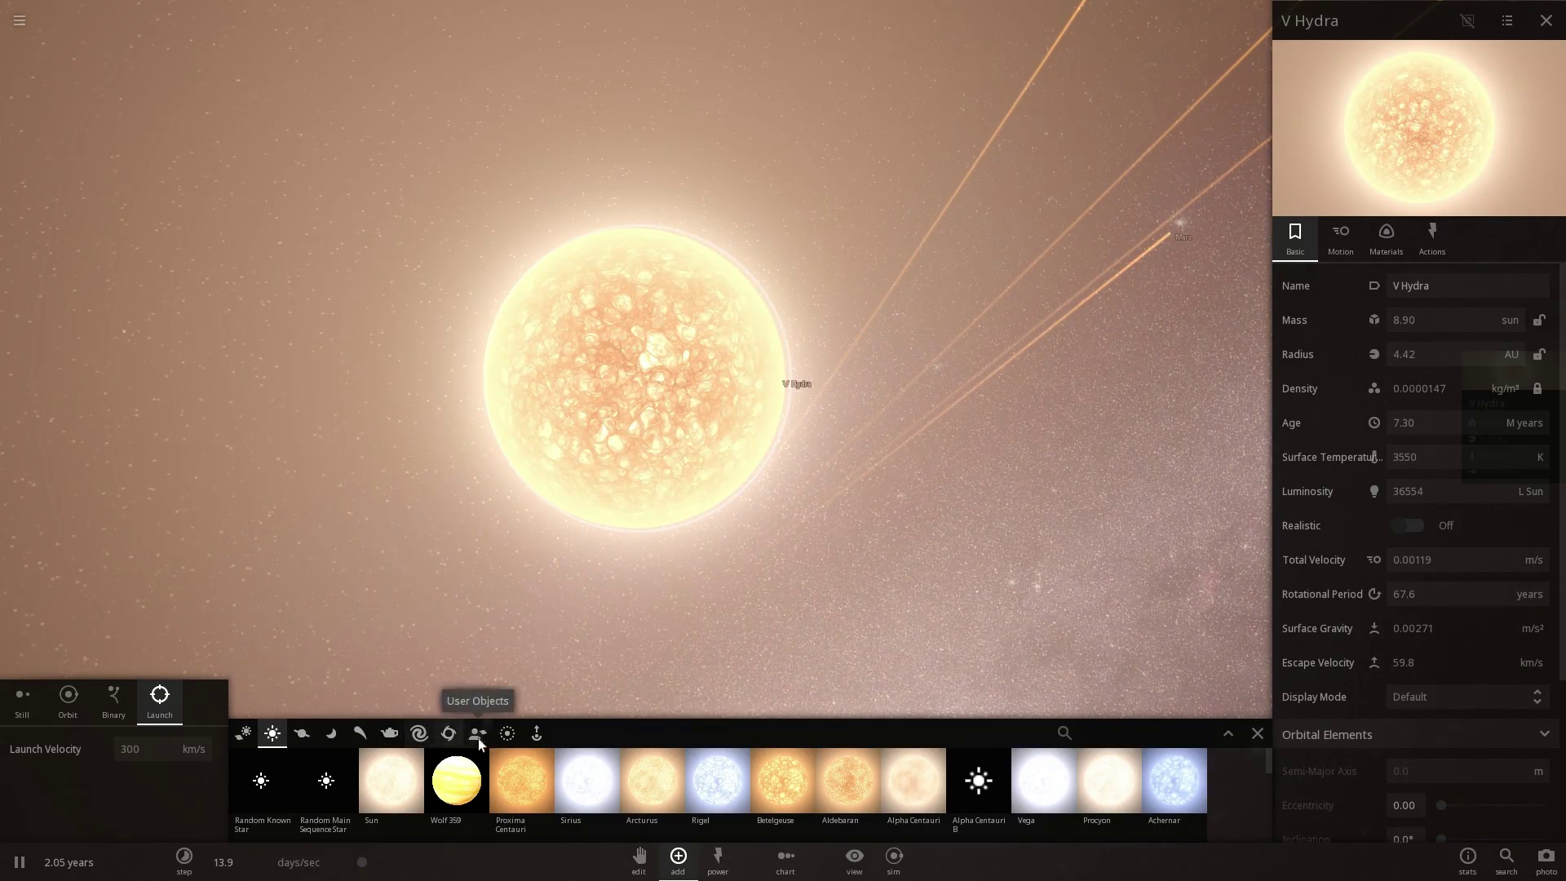
pyautogui.click(600, 783)
pyautogui.click(737, 601)
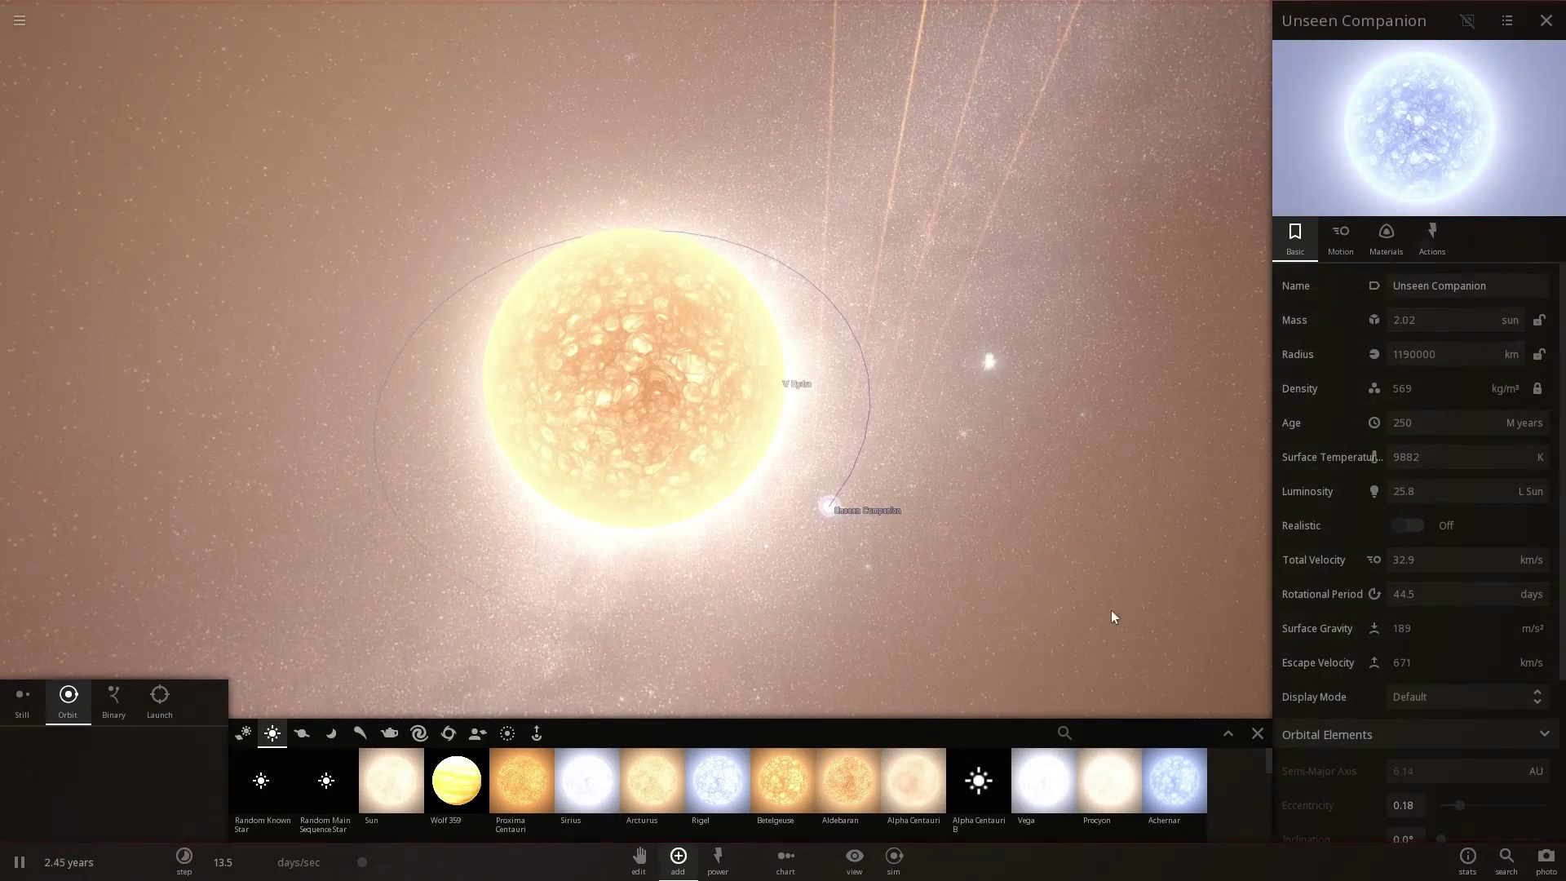
pyautogui.click(1256, 732)
# - Focus on the Unseen Companion up close and speed the simulation up to about 1.3 months/sec
pyautogui.doubleClick(837, 557)
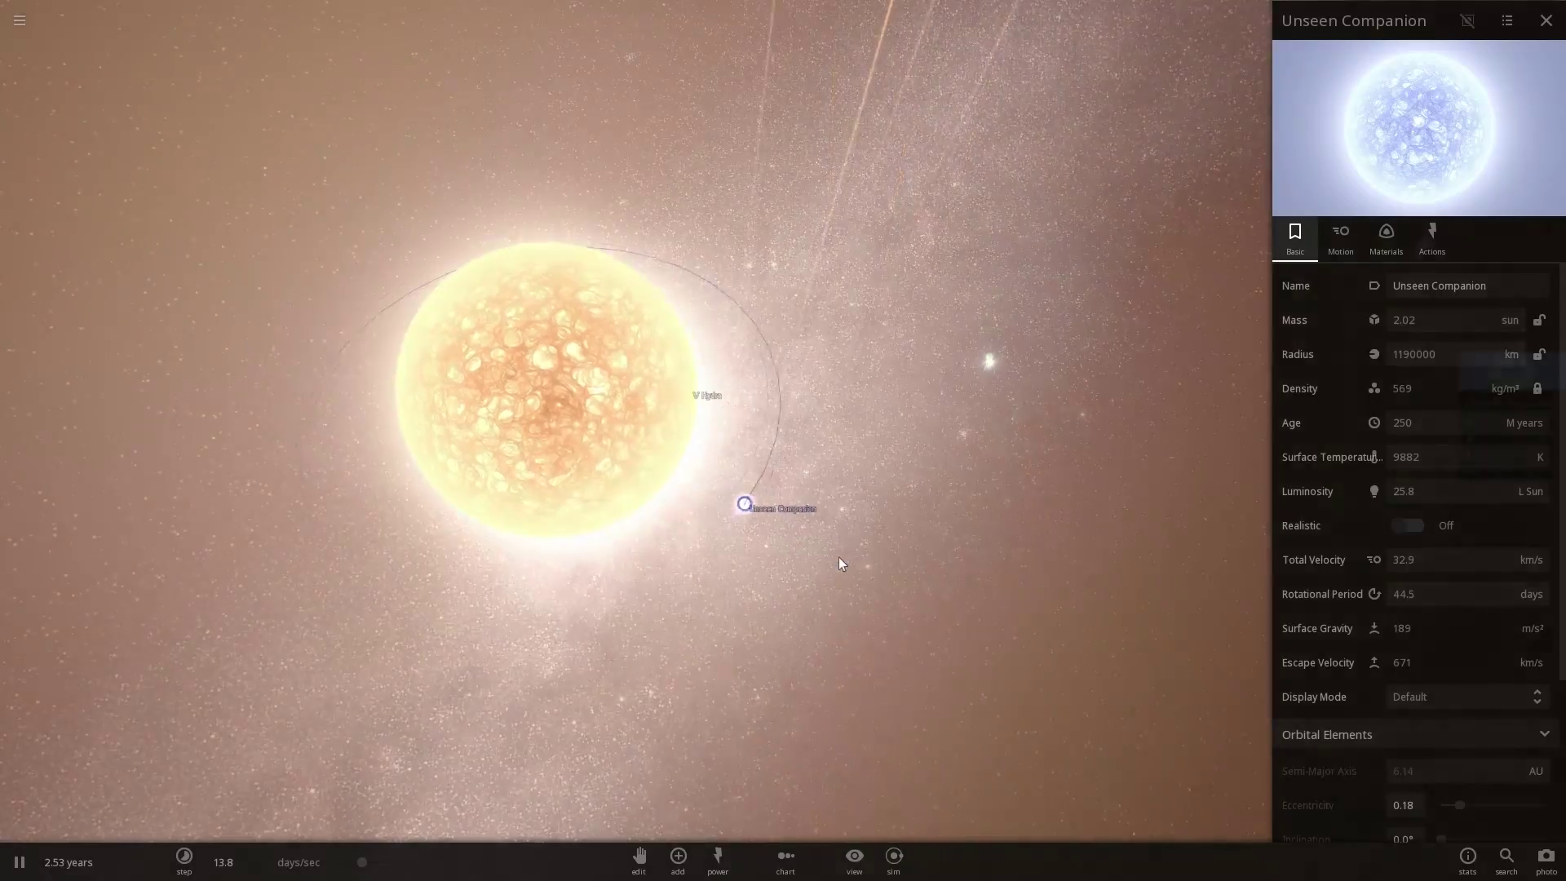
pyautogui.click(713, 444)
pyautogui.doubleClick(767, 450)
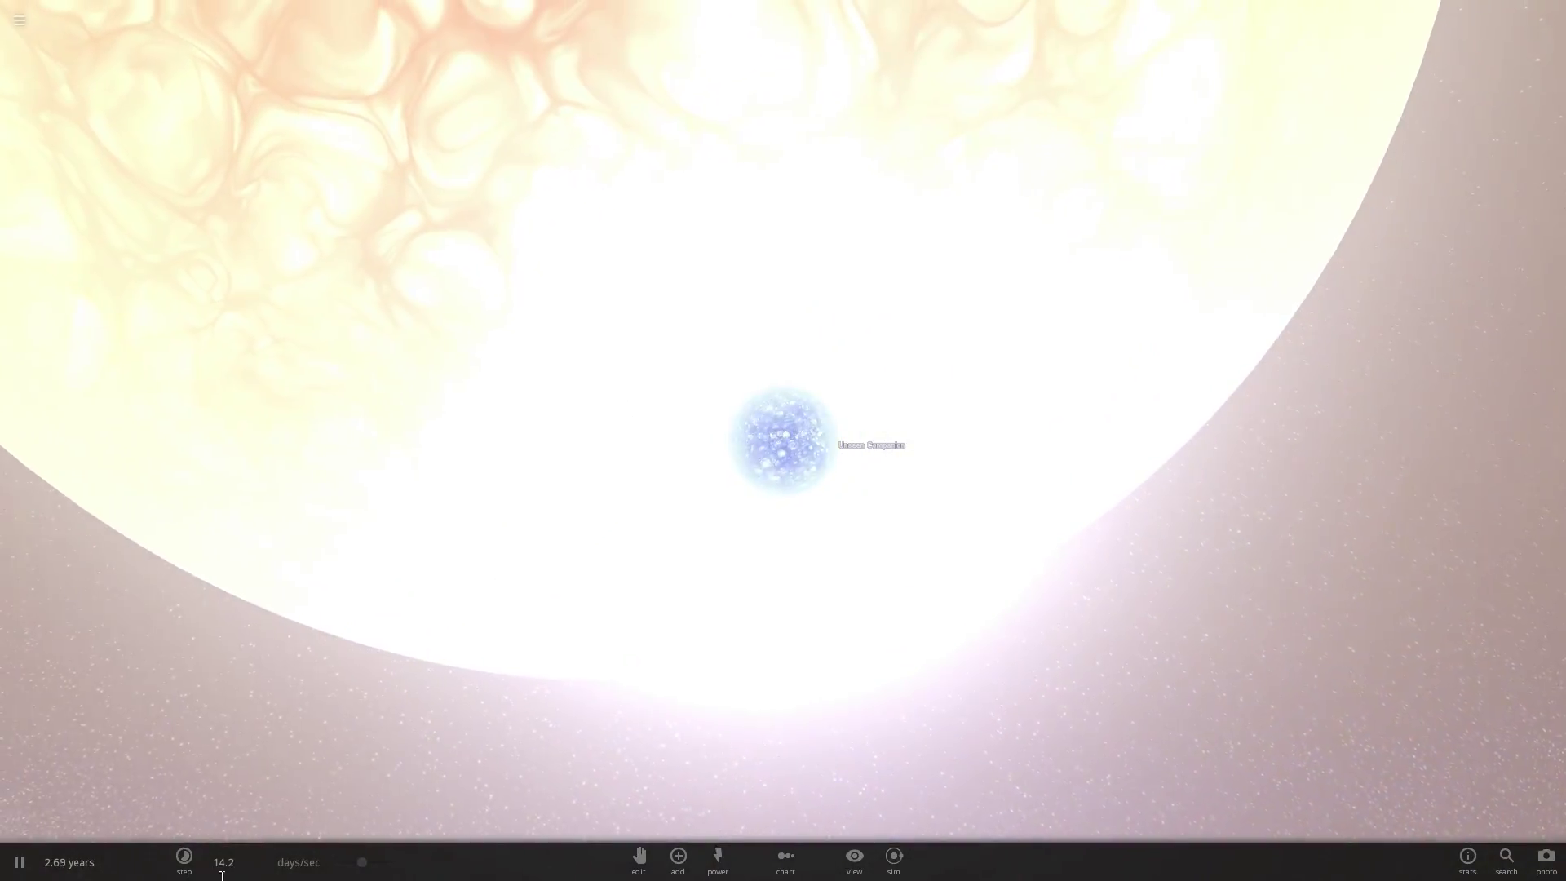
pyautogui.moveTo(362, 865); pyautogui.dragTo(382, 865)
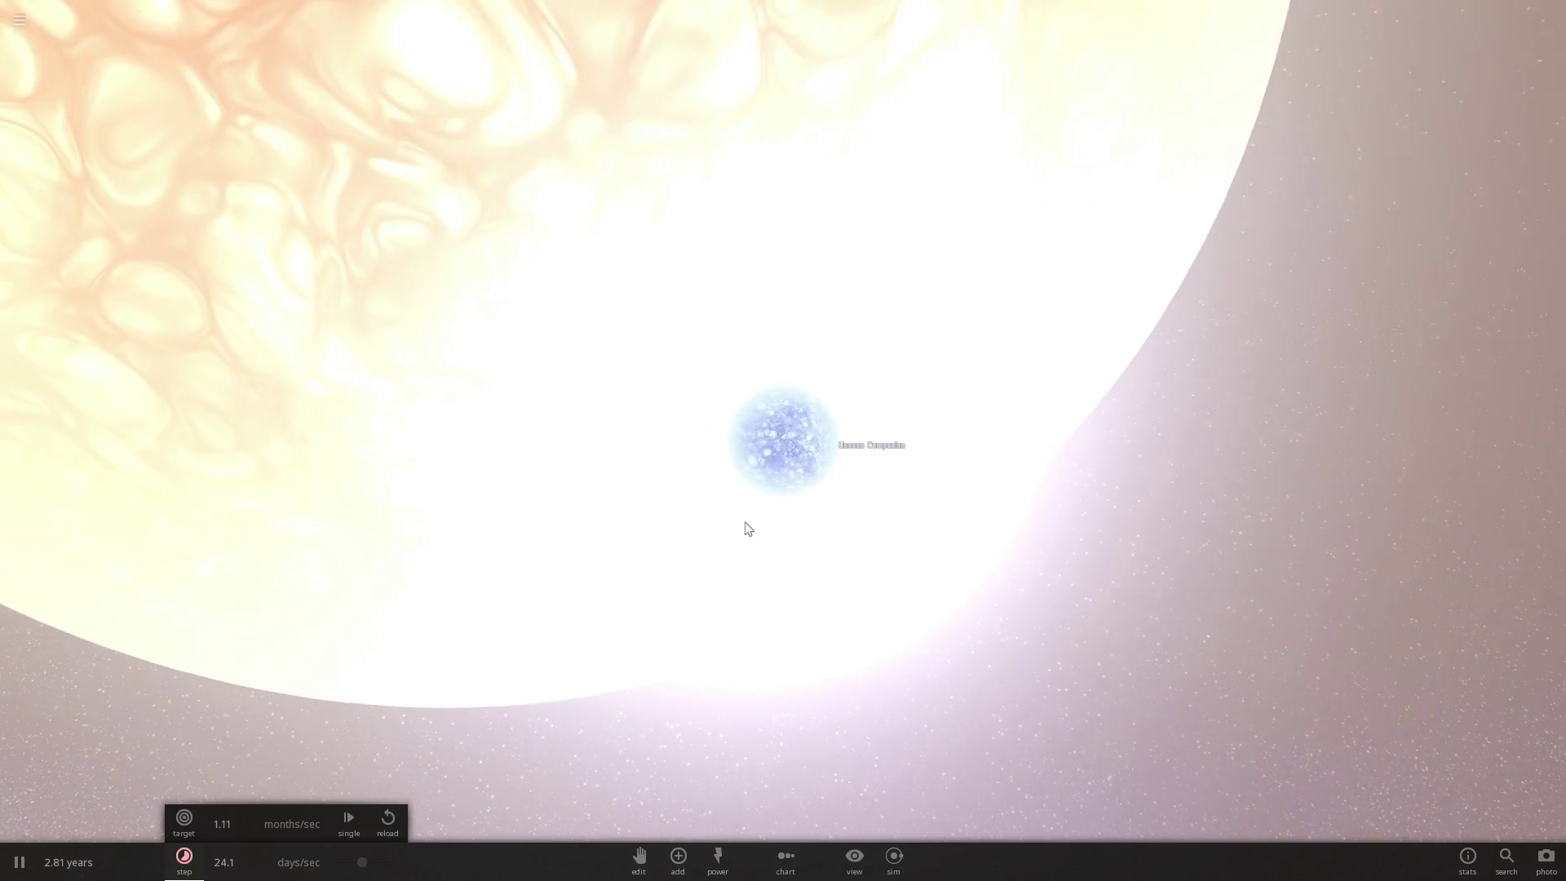
pyautogui.scroll(-5, 634, 479)
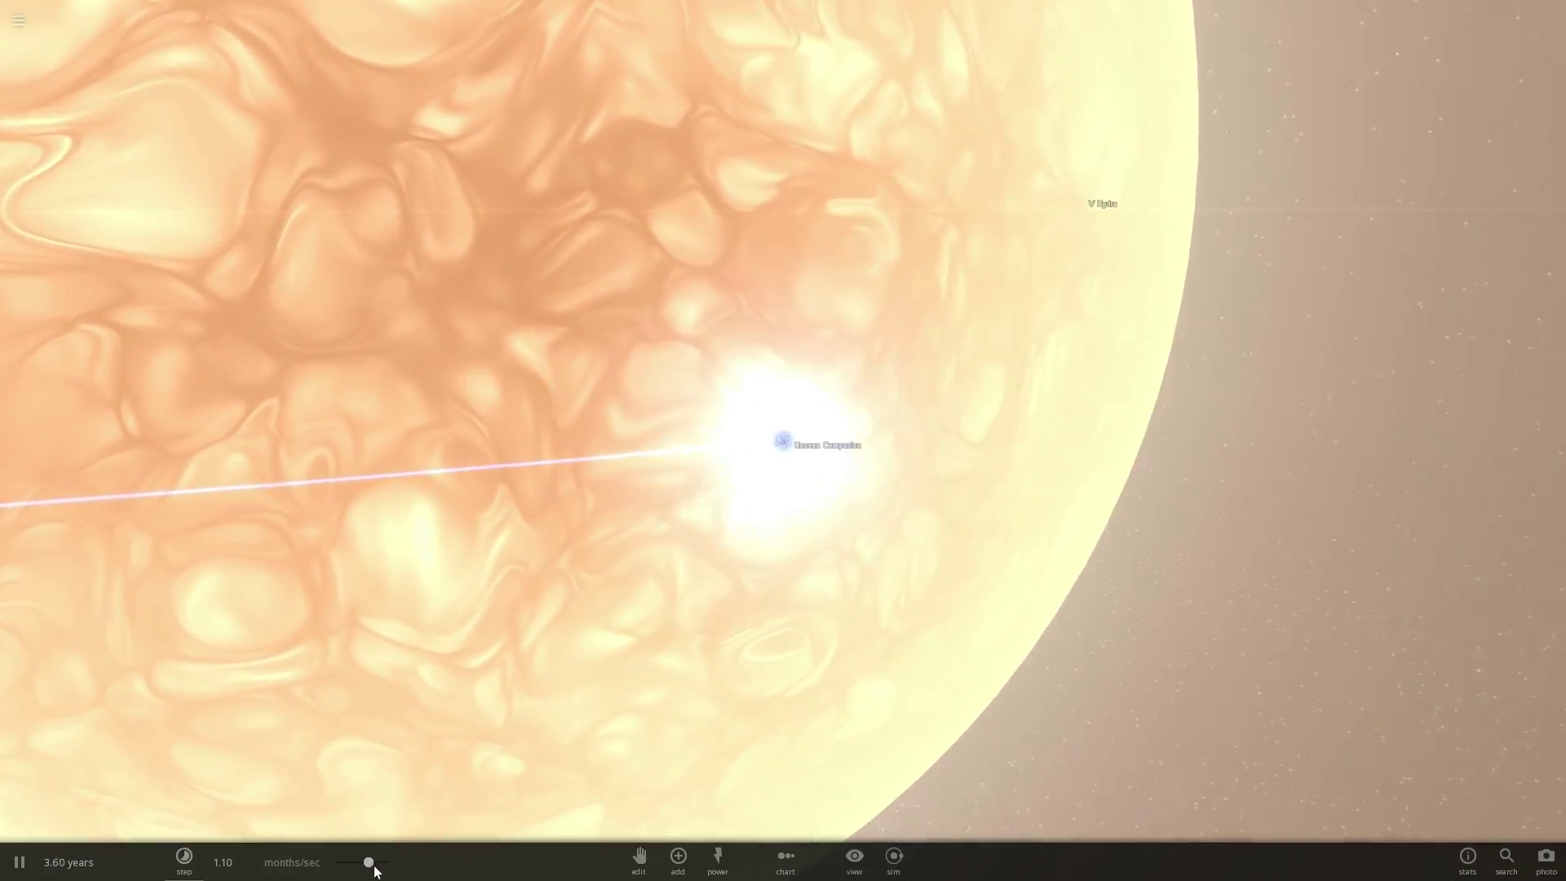
pyautogui.moveTo(373, 866); pyautogui.dragTo(380, 867)
pyautogui.moveTo(895, 462); pyautogui.dragTo(956, 410)
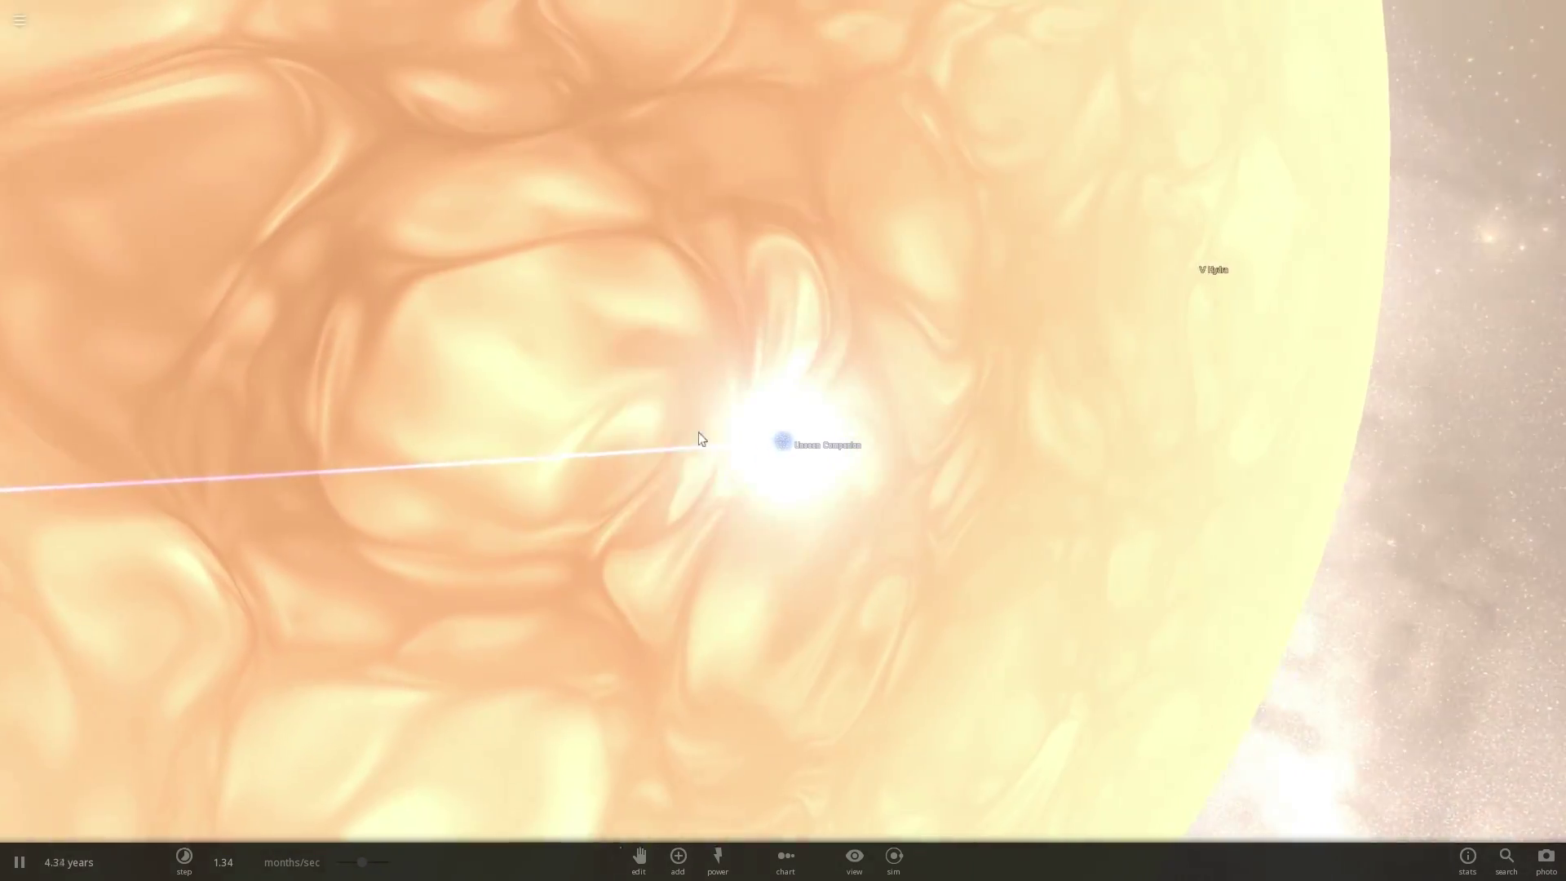
# - Follow the Unseen Companion across V Hydra's surface and pause the simulation with it beside the giant star's edge
pyautogui.scroll(3, 852, 442)
pyautogui.press('space')
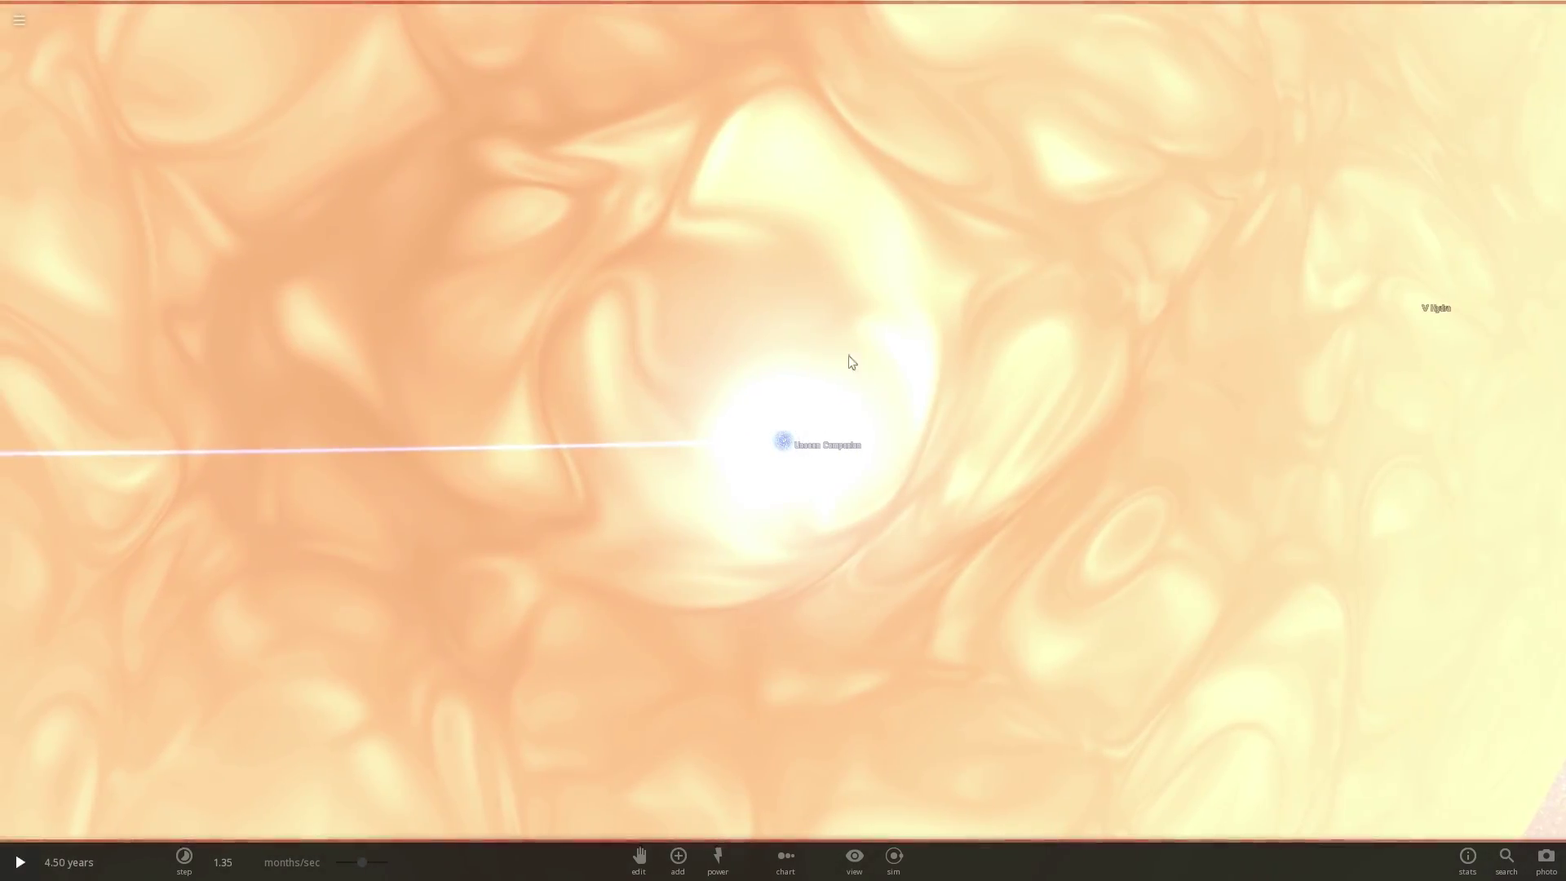
pyautogui.press('space')
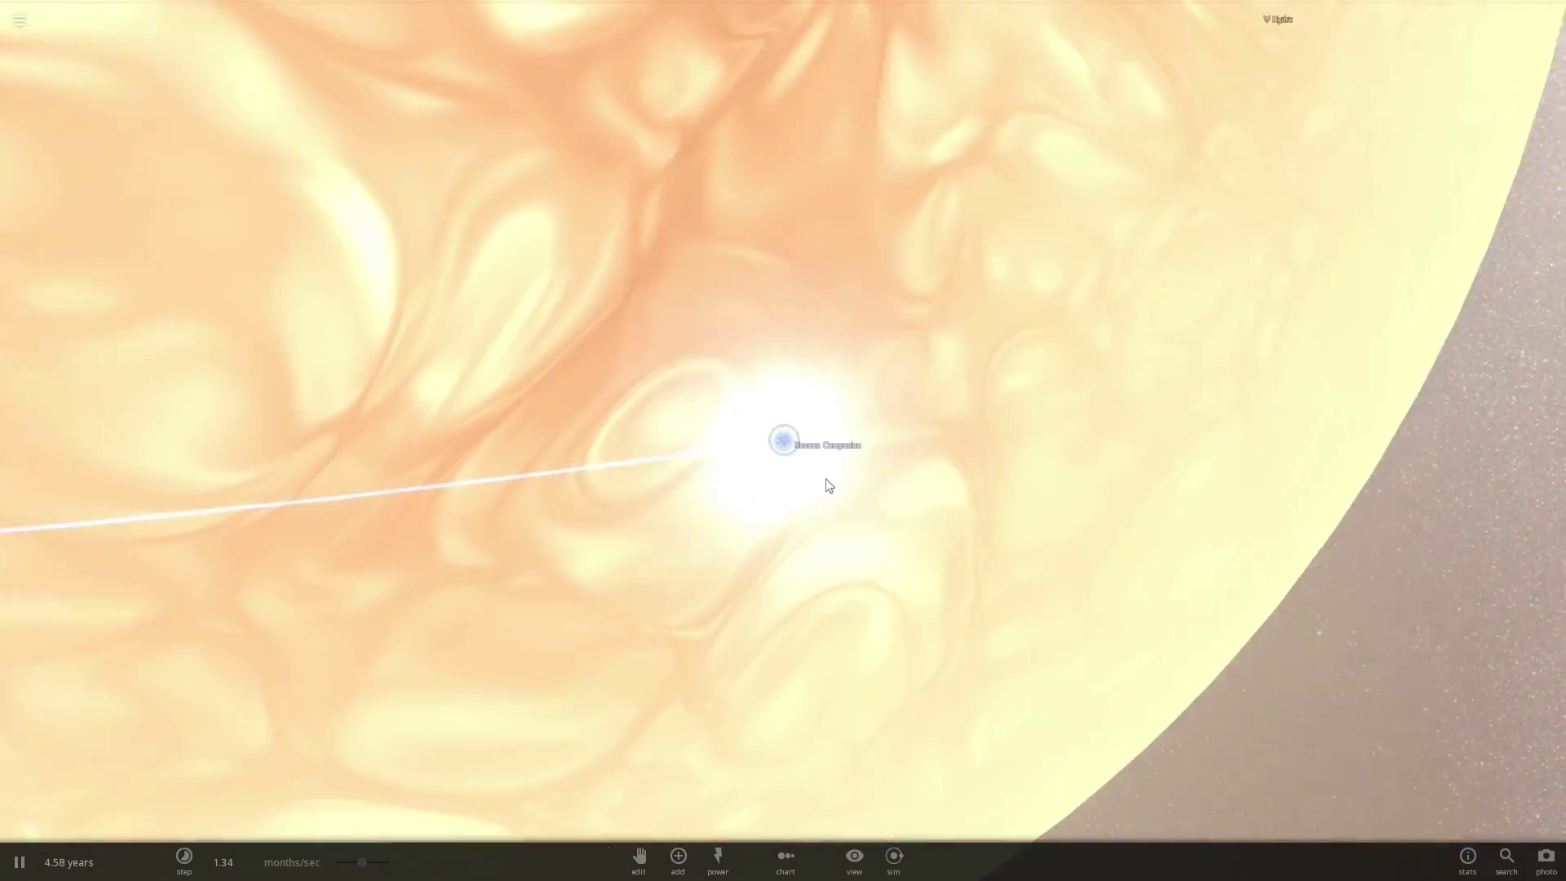
pyautogui.press('space')
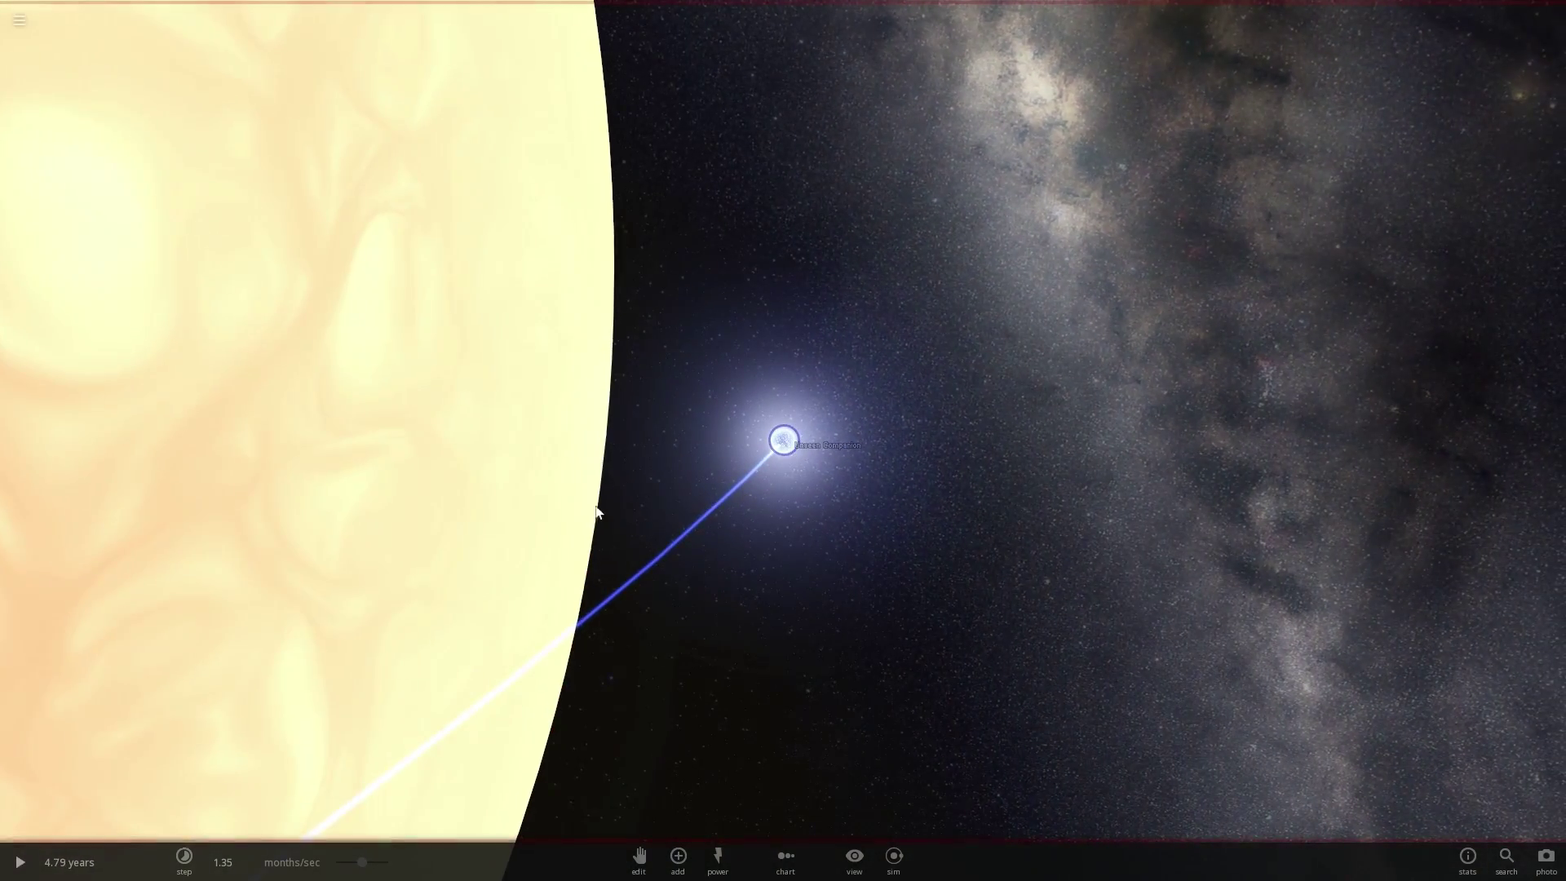
pyautogui.moveTo(885, 271); pyautogui.dragTo(924, 299)
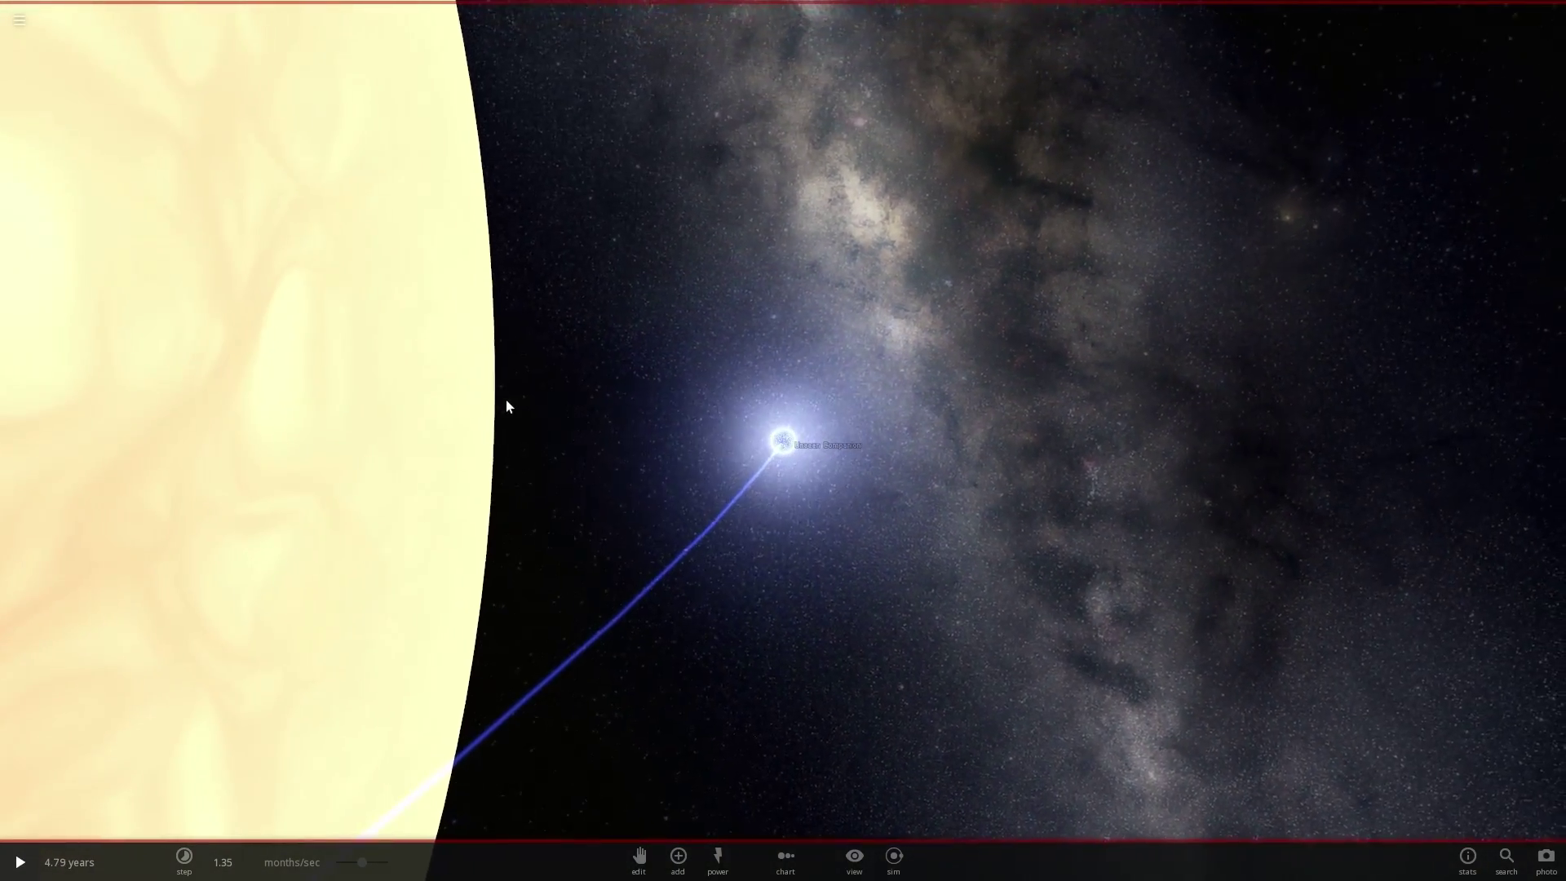
pyautogui.moveTo(506, 406); pyautogui.dragTo(659, 417)
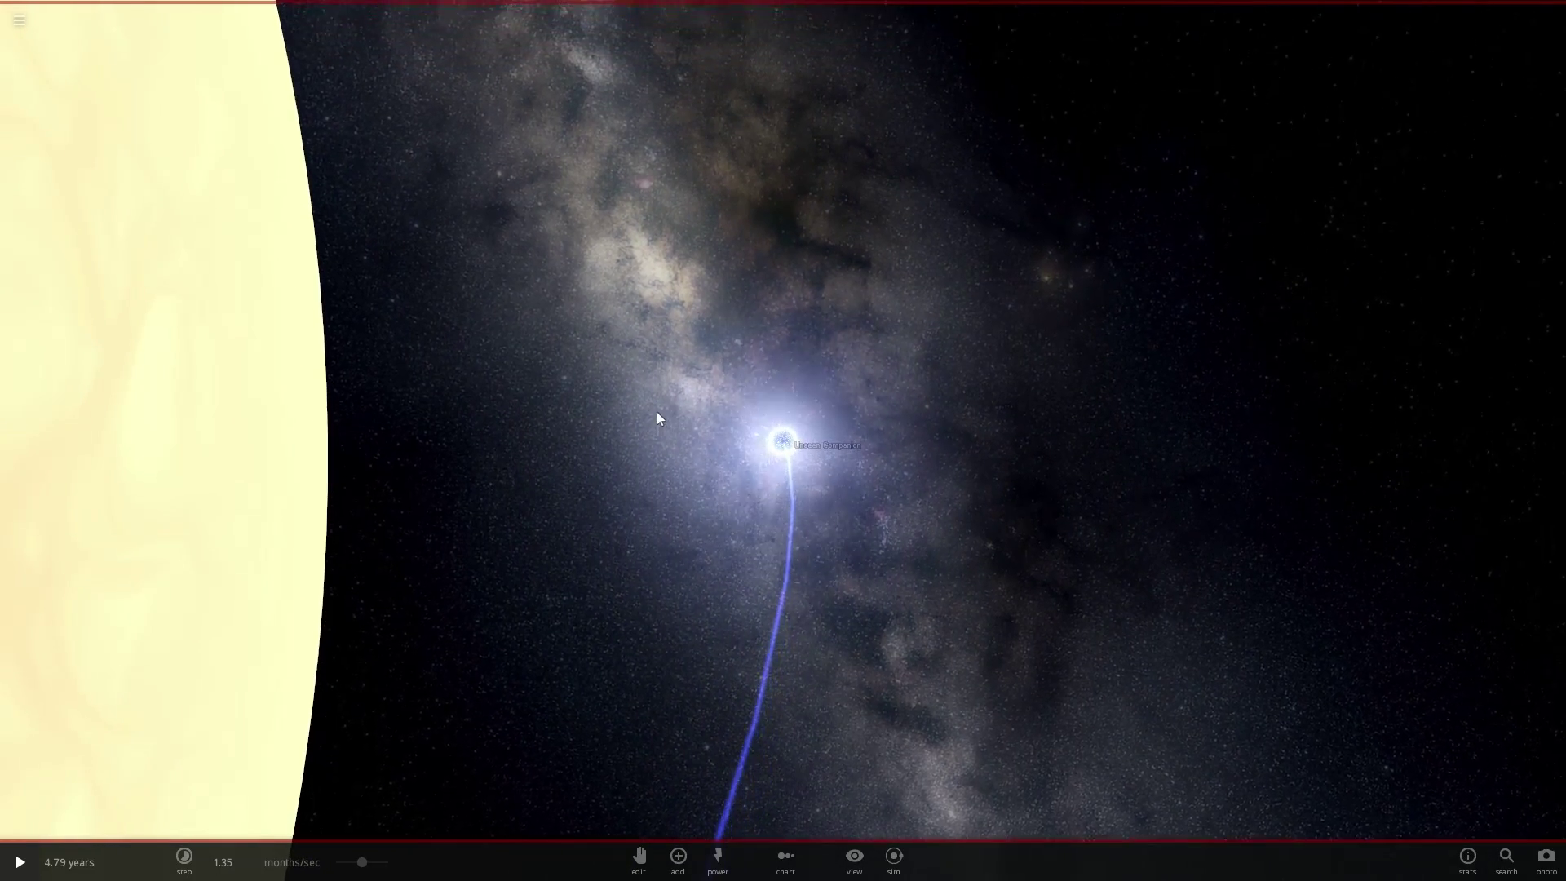
# - Add a Spiral Flat ring of silicate around the Unseen Companion with inner radius 2.00 and outer radius 7.00
pyautogui.click(677, 854)
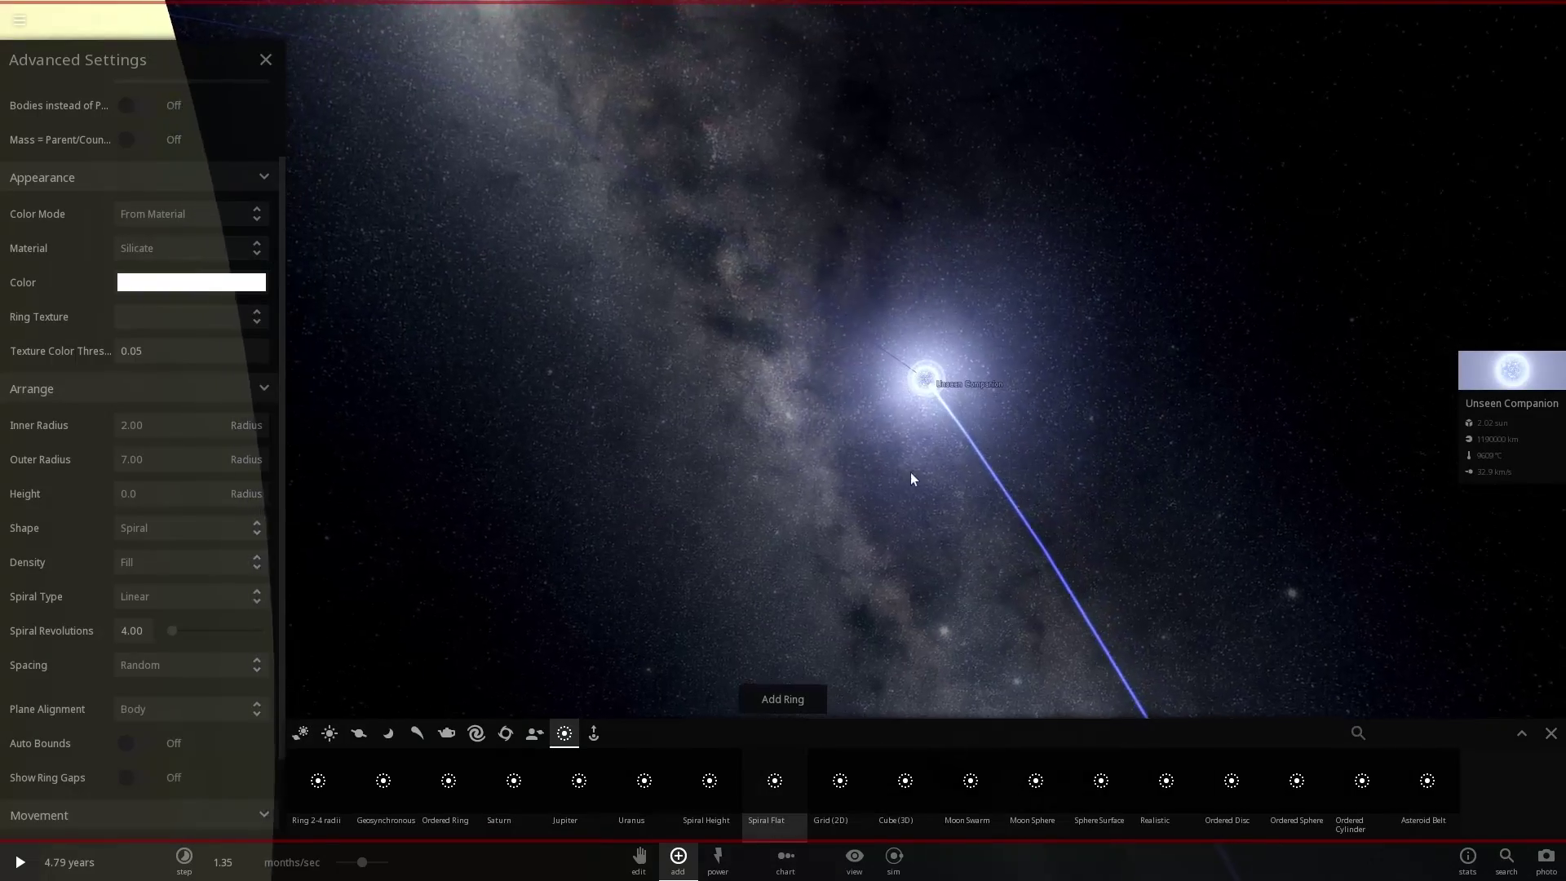
pyautogui.click(793, 700)
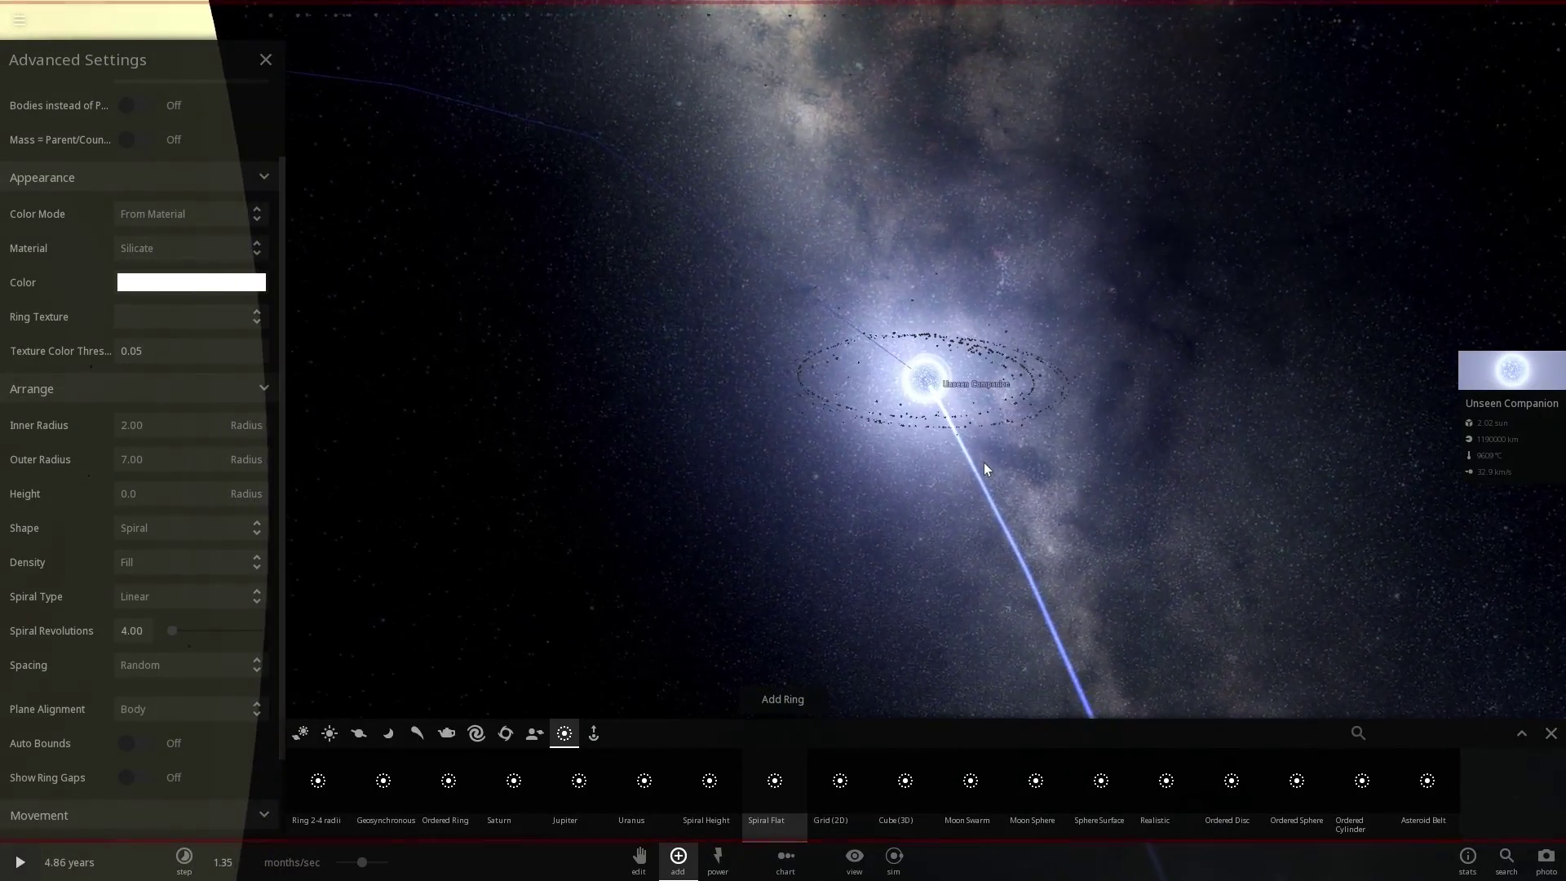
pyautogui.scroll(-3, 907, 442)
pyautogui.moveTo(984, 463); pyautogui.dragTo(947, 419, button='right')
pyautogui.moveTo(949, 426)
pyautogui.mouseDown()
pyautogui.moveTo(881, 393)
pyautogui.moveTo(943, 370)
pyautogui.moveTo(956, 410)
pyautogui.mouseUp()
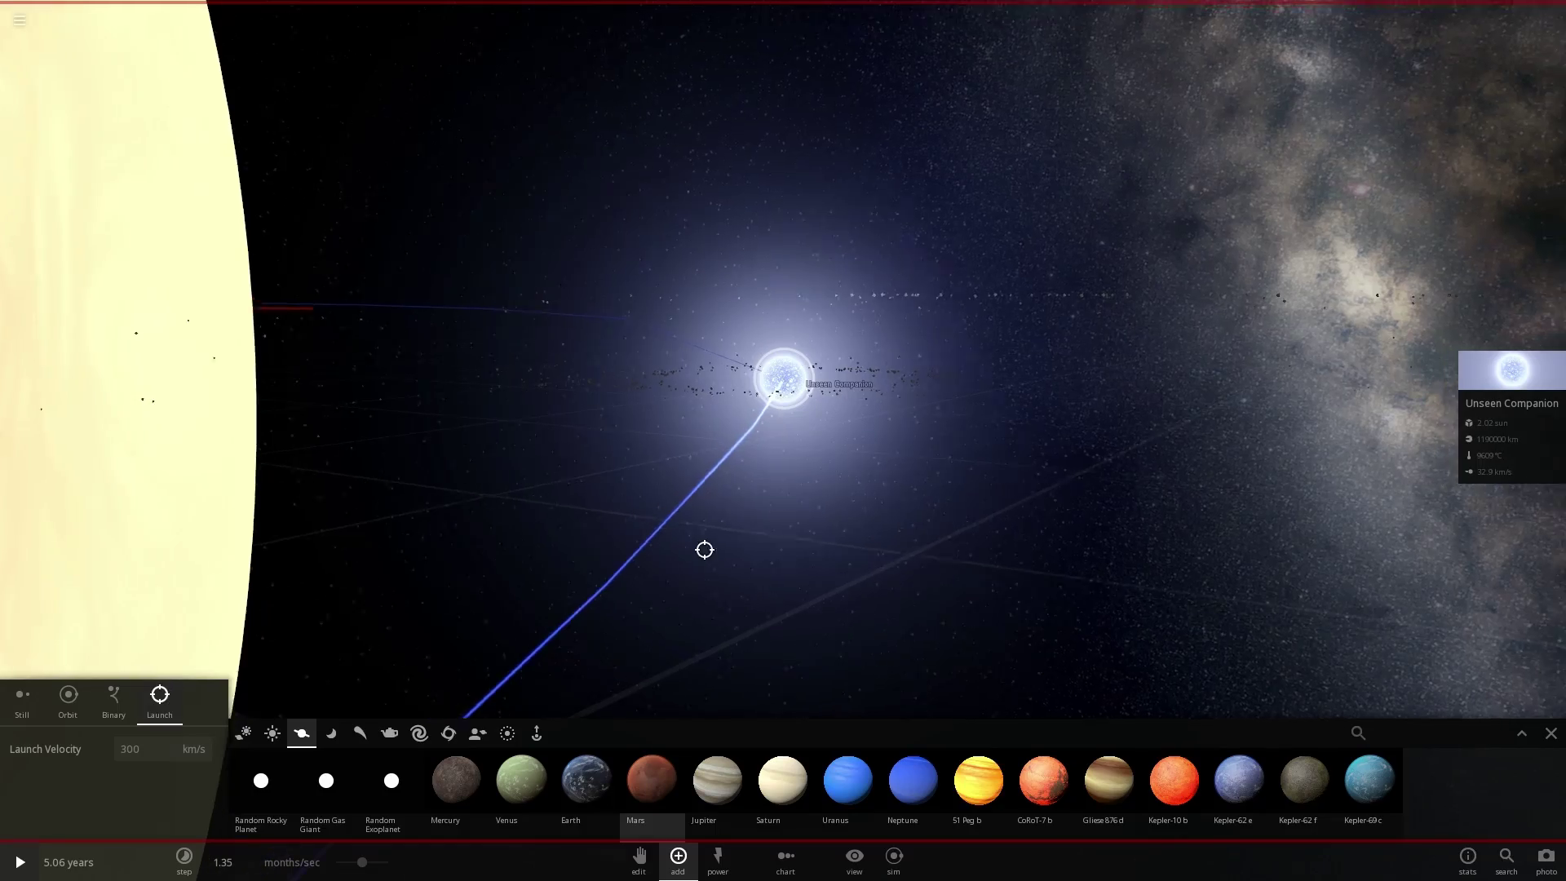
# - Launch Mars at 300 km/s close past the Unseen Companion, name it FIREBALL and follow it at about 3.9 hours/sec
pyautogui.moveTo(705, 550); pyautogui.dragTo(846, 353)
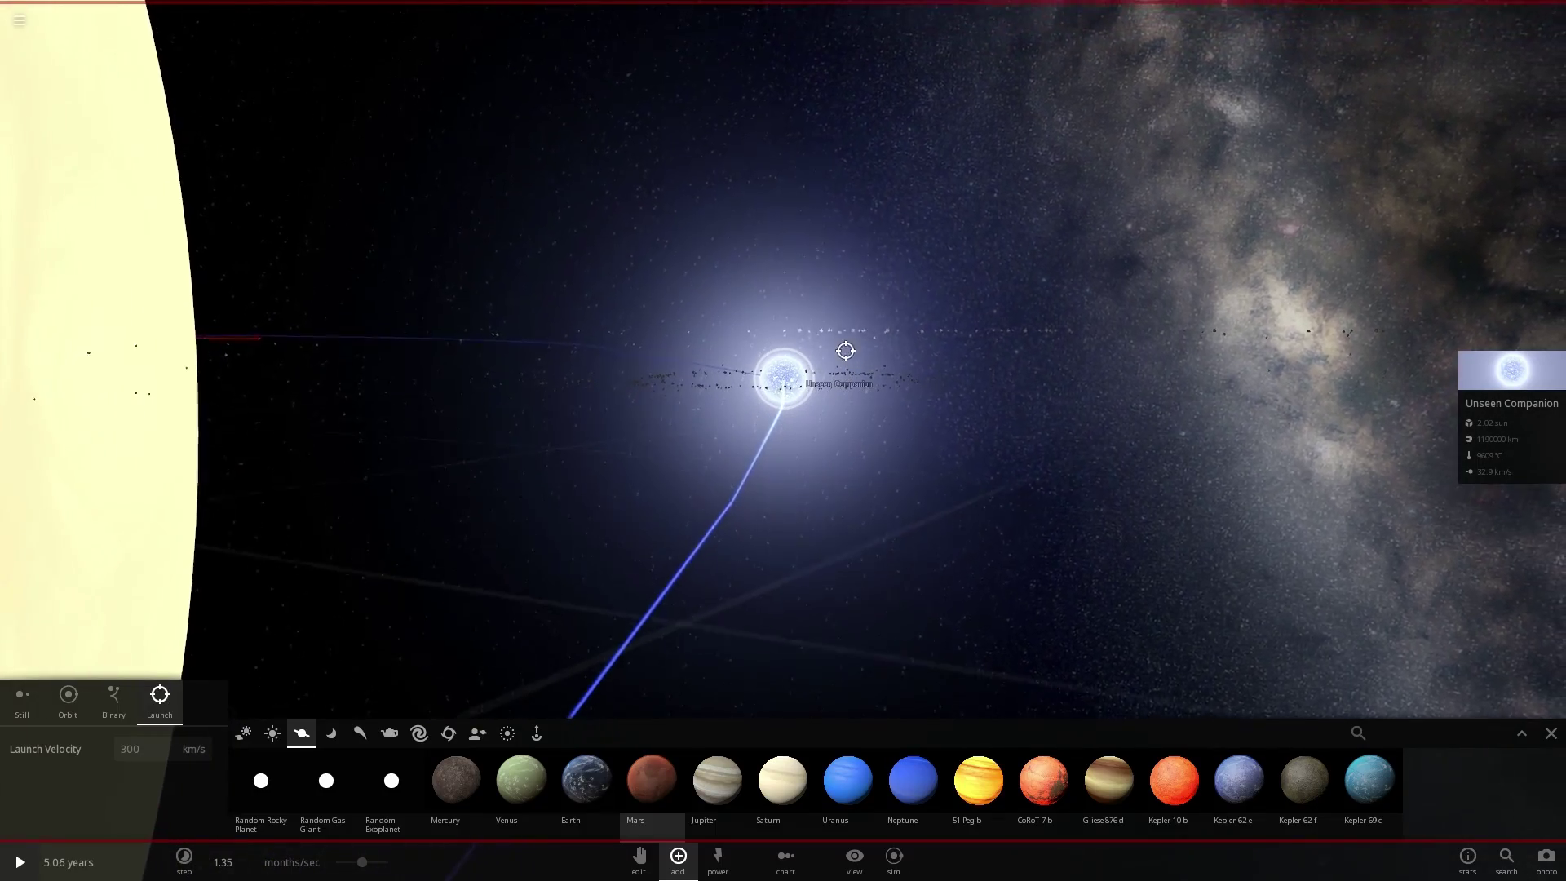
pyautogui.press('Escape')
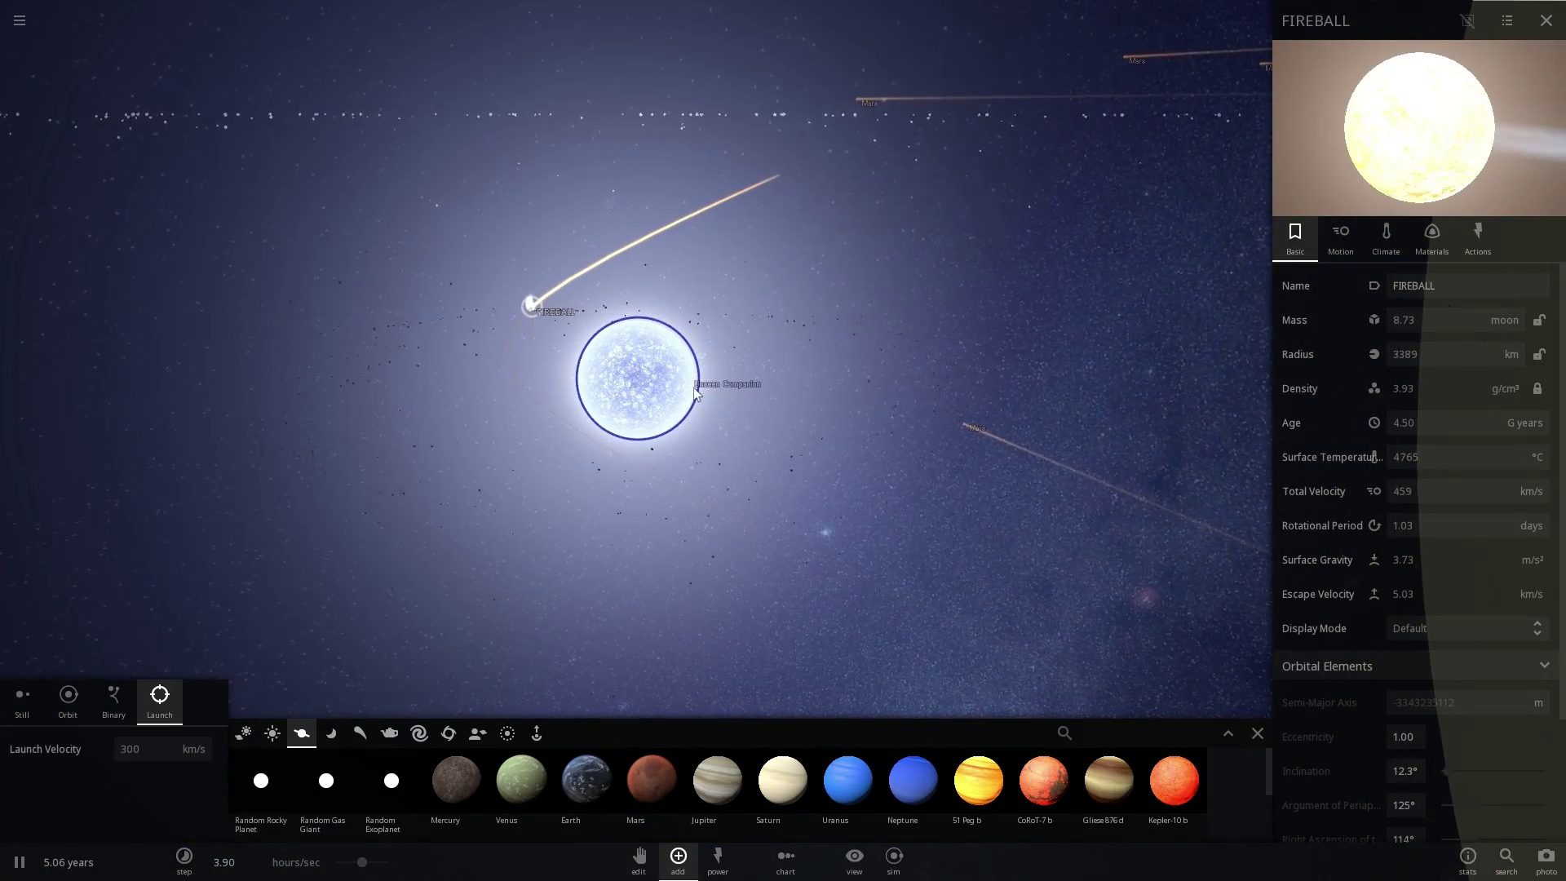
pyautogui.moveTo(697, 390); pyautogui.dragTo(632, 371, button='right')
pyautogui.moveTo(372, 377); pyautogui.dragTo(581, 679, button='right')
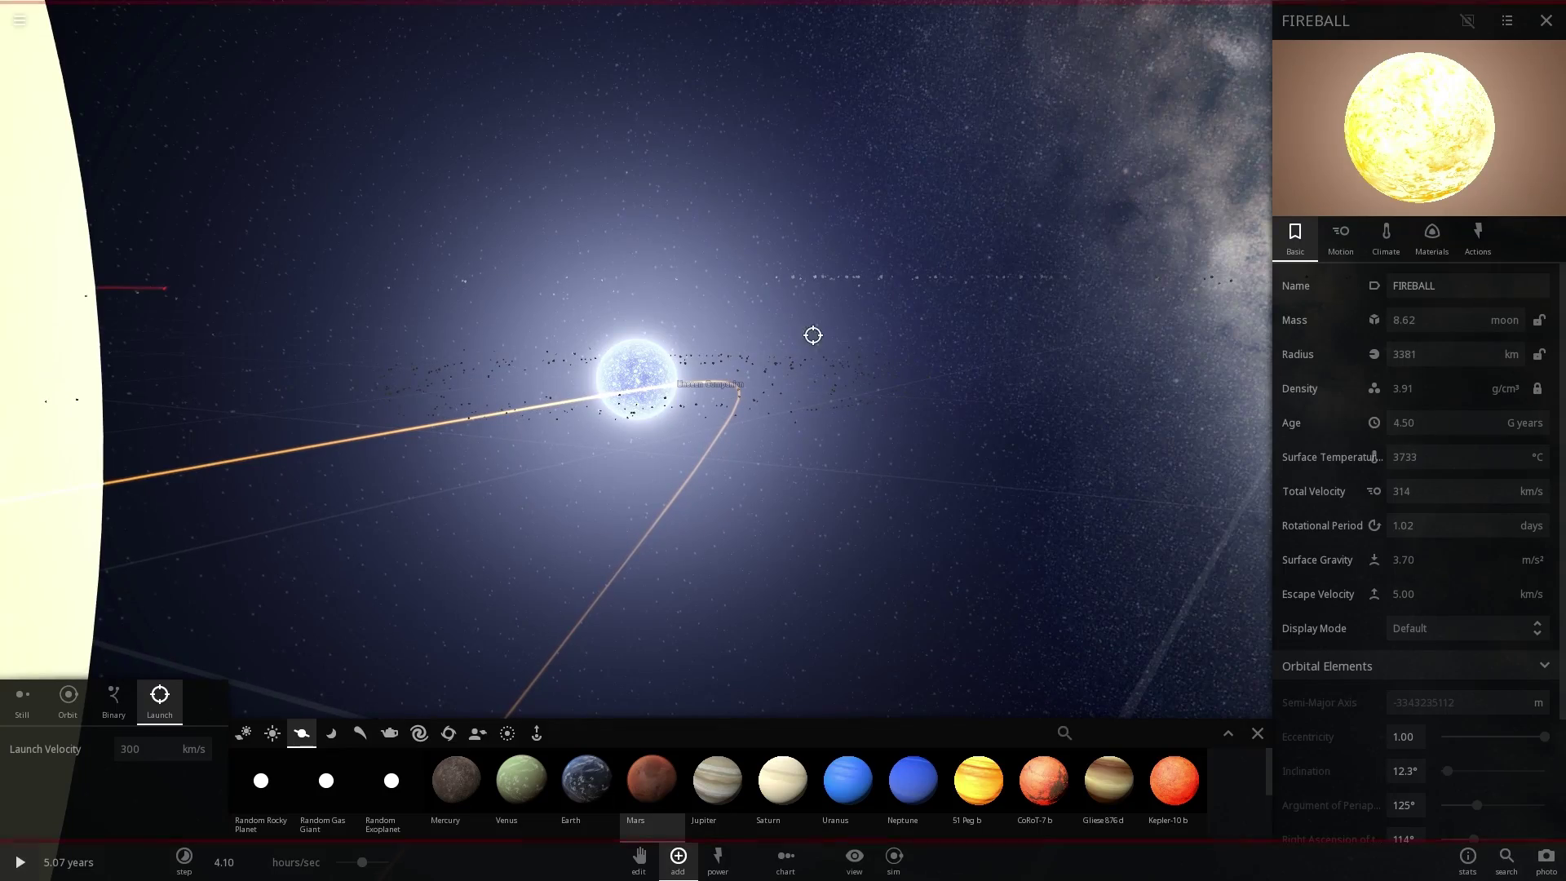
# - Launch a second FIREBALL Mars at 300 km/s past the Unseen Companion and follow it up close
pyautogui.moveTo(854, 299); pyautogui.dragTo(823, 199, button='right')
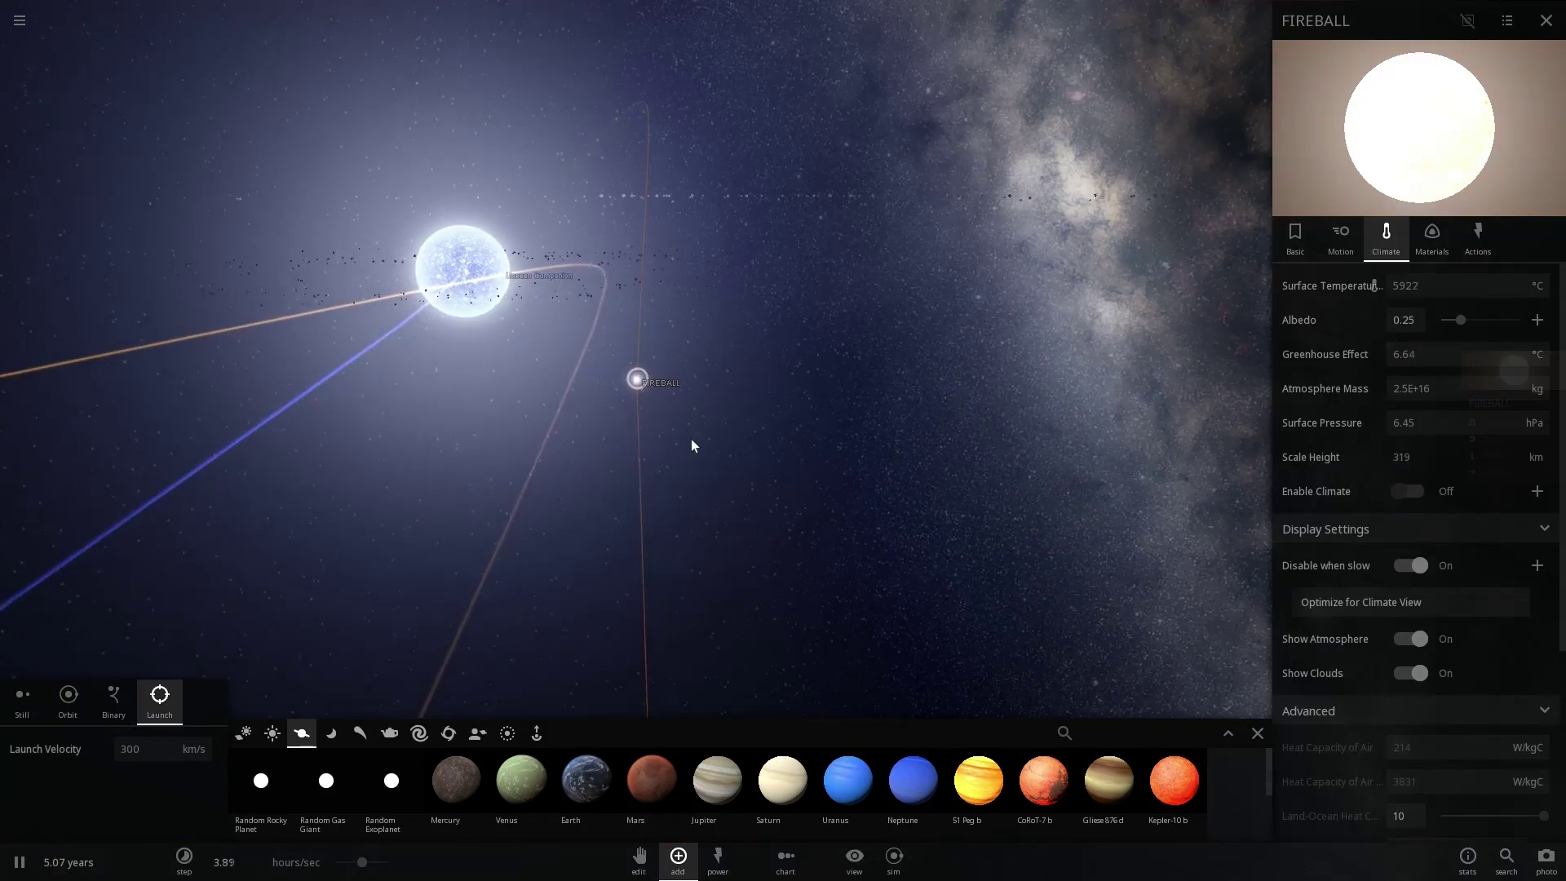
pyautogui.scroll(5, 718, 434)
pyautogui.scroll(-4, 708, 433)
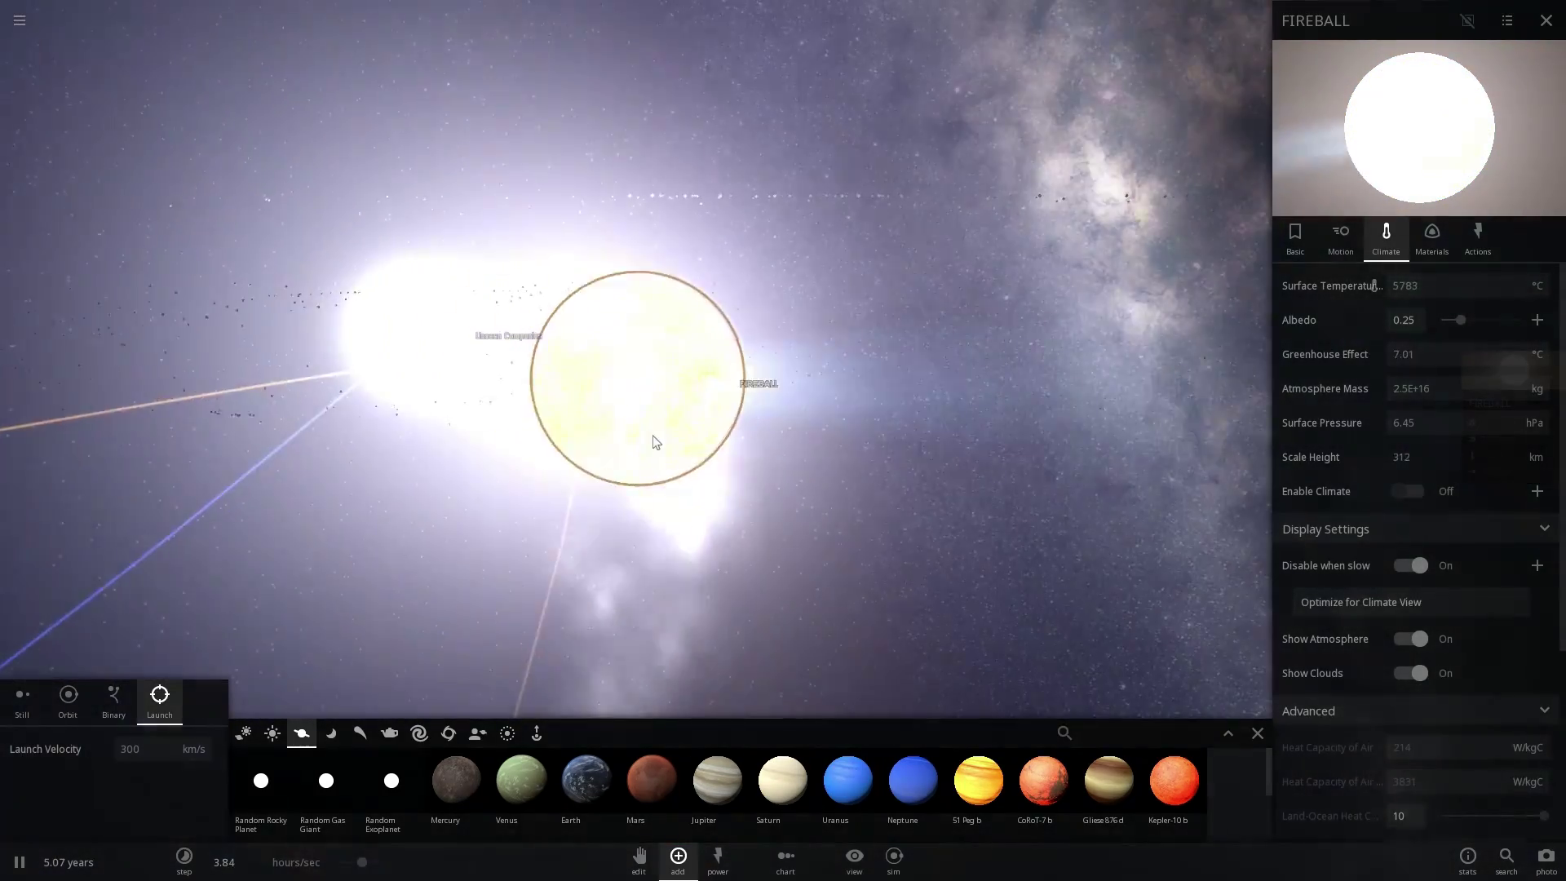
pyautogui.scroll(-3, 653, 436)
pyautogui.moveTo(608, 448)
pyautogui.mouseDown(button='right')
pyautogui.moveTo(506, 457)
pyautogui.moveTo(600, 460)
pyautogui.mouseUp(button='right')
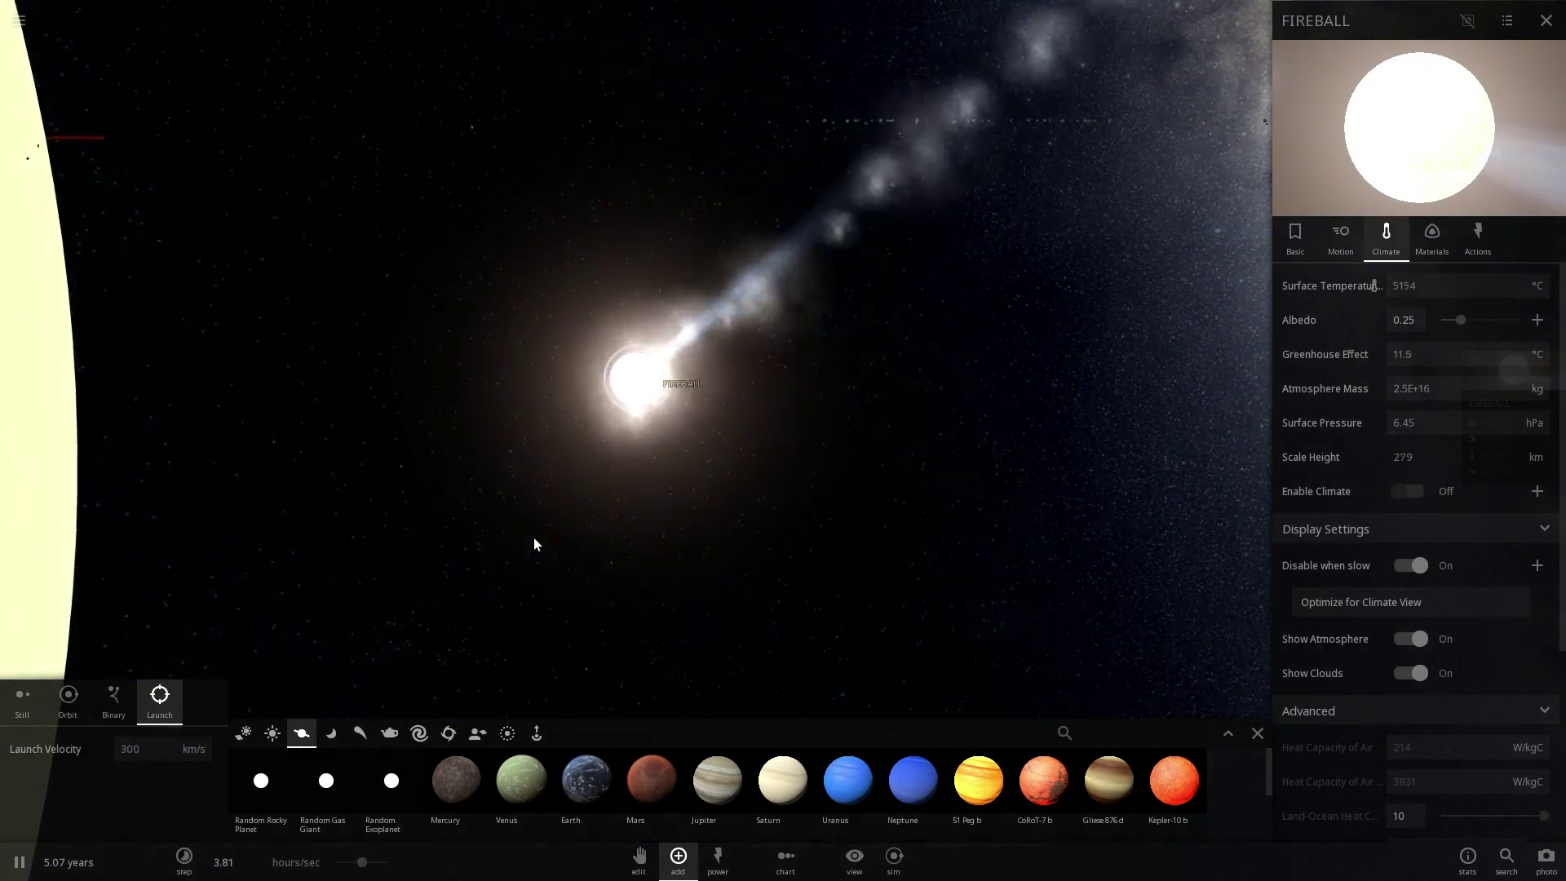
# - Speed the simulation up in stages to about 1.6 days/sec while following FIREBALL past V Hydra
pyautogui.moveTo(363, 862); pyautogui.dragTo(375, 863)
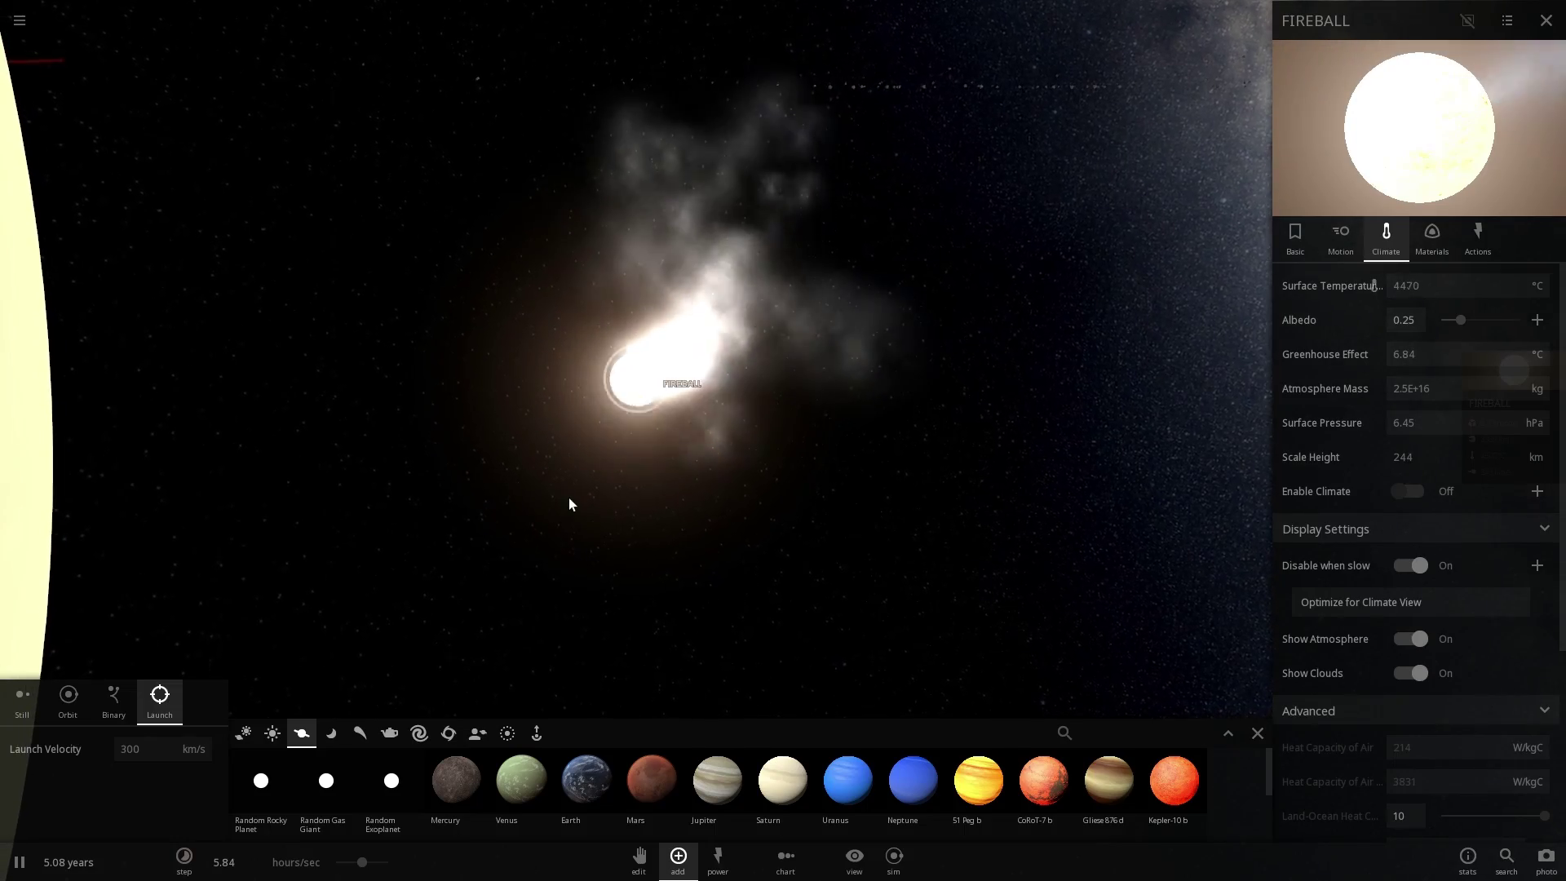
pyautogui.moveTo(558, 506); pyautogui.dragTo(259, 461, button='right')
pyautogui.moveTo(654, 364); pyautogui.dragTo(327, 266, button='right')
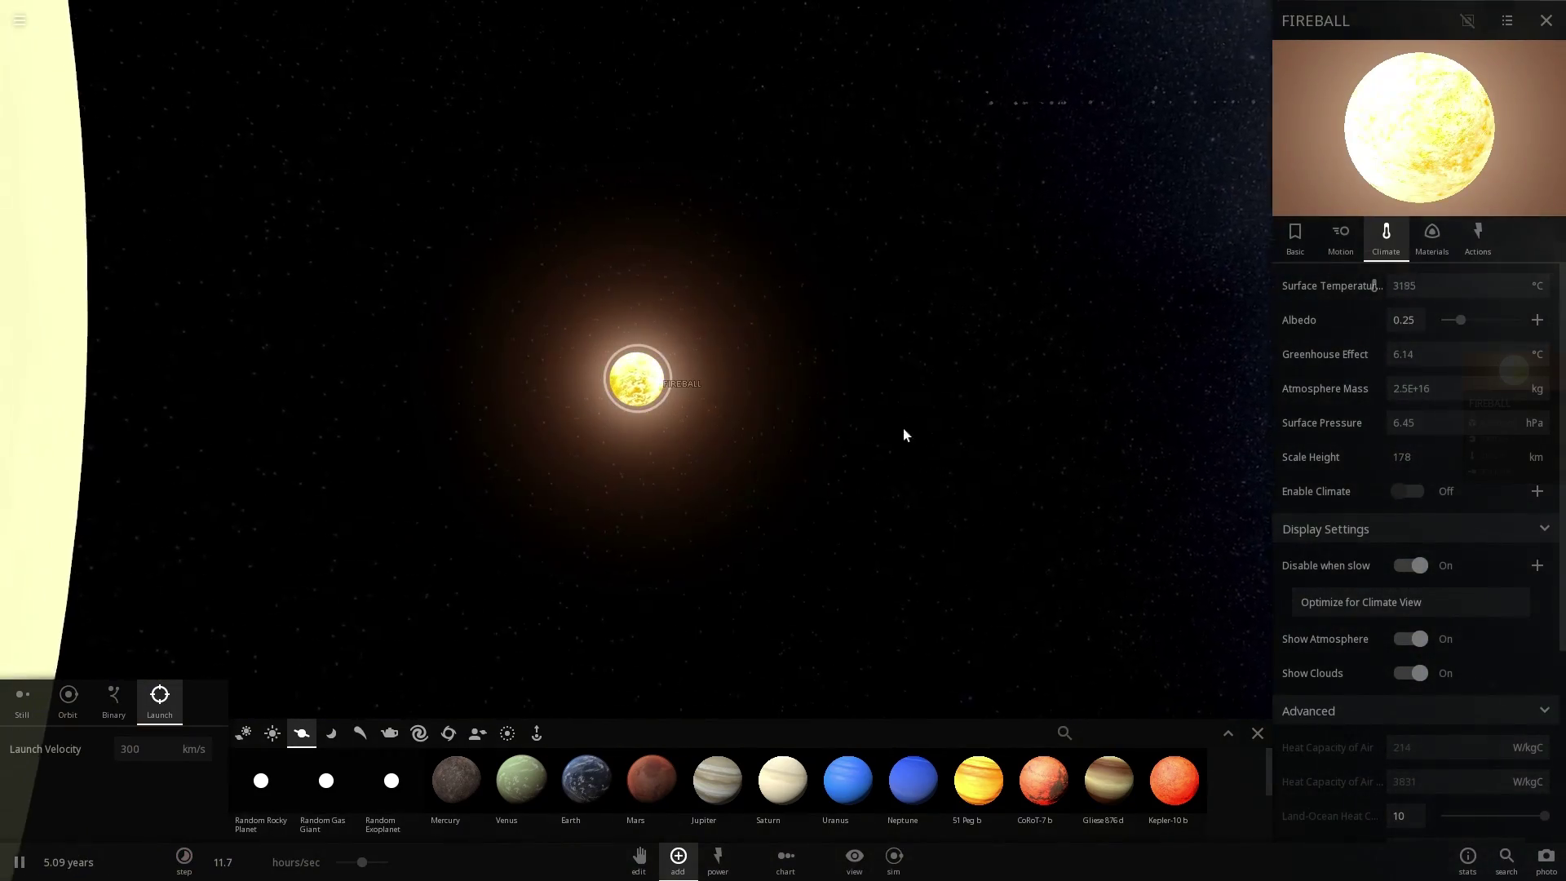
pyautogui.moveTo(371, 864); pyautogui.dragTo(379, 863)
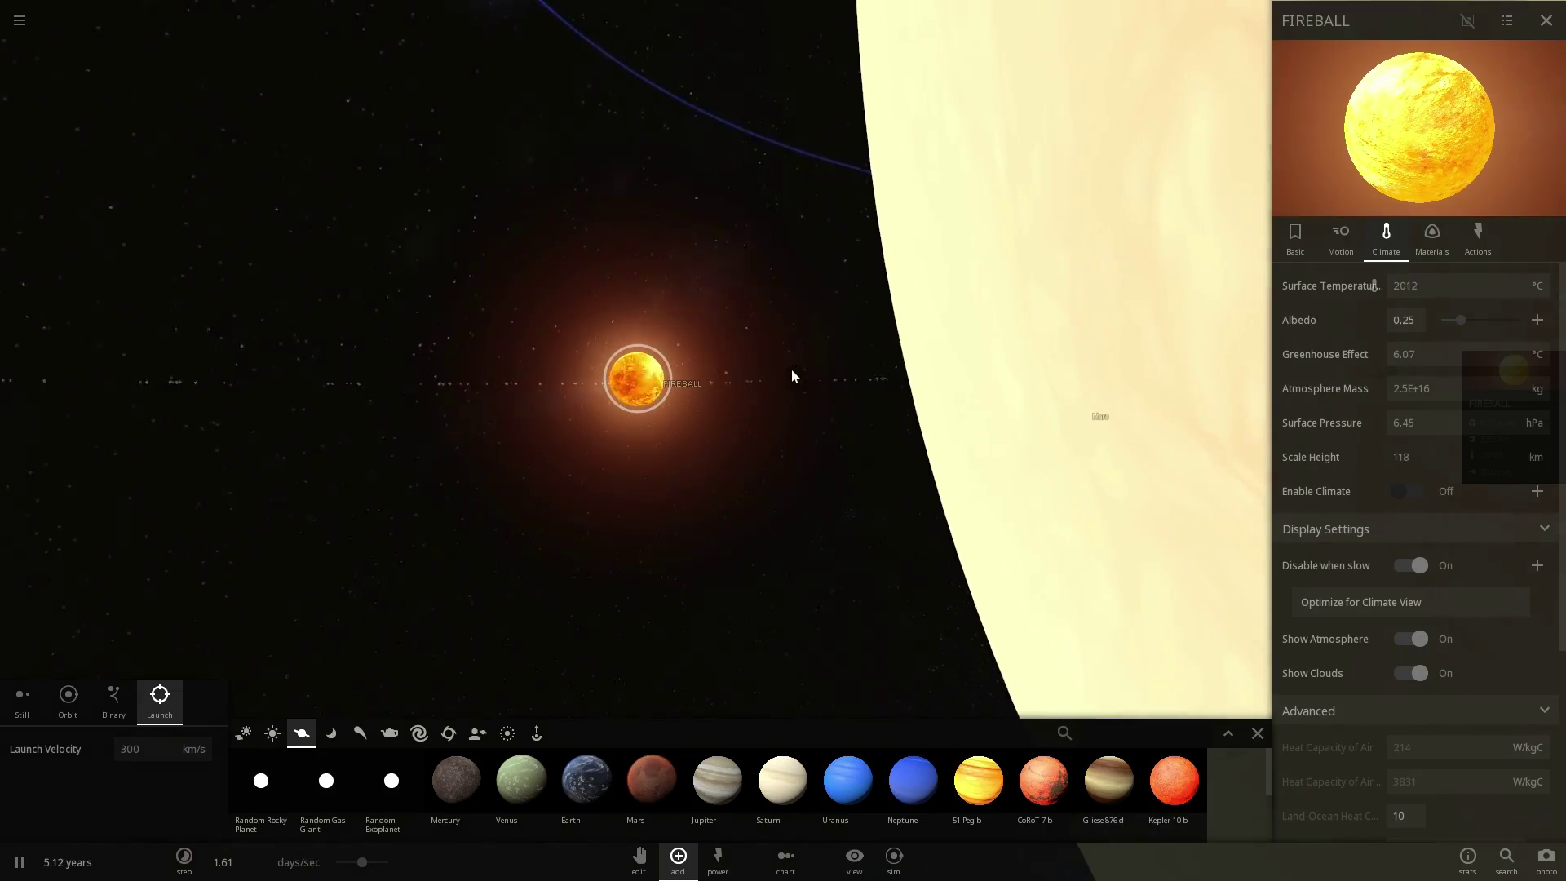
pyautogui.scroll(4, 698, 384)
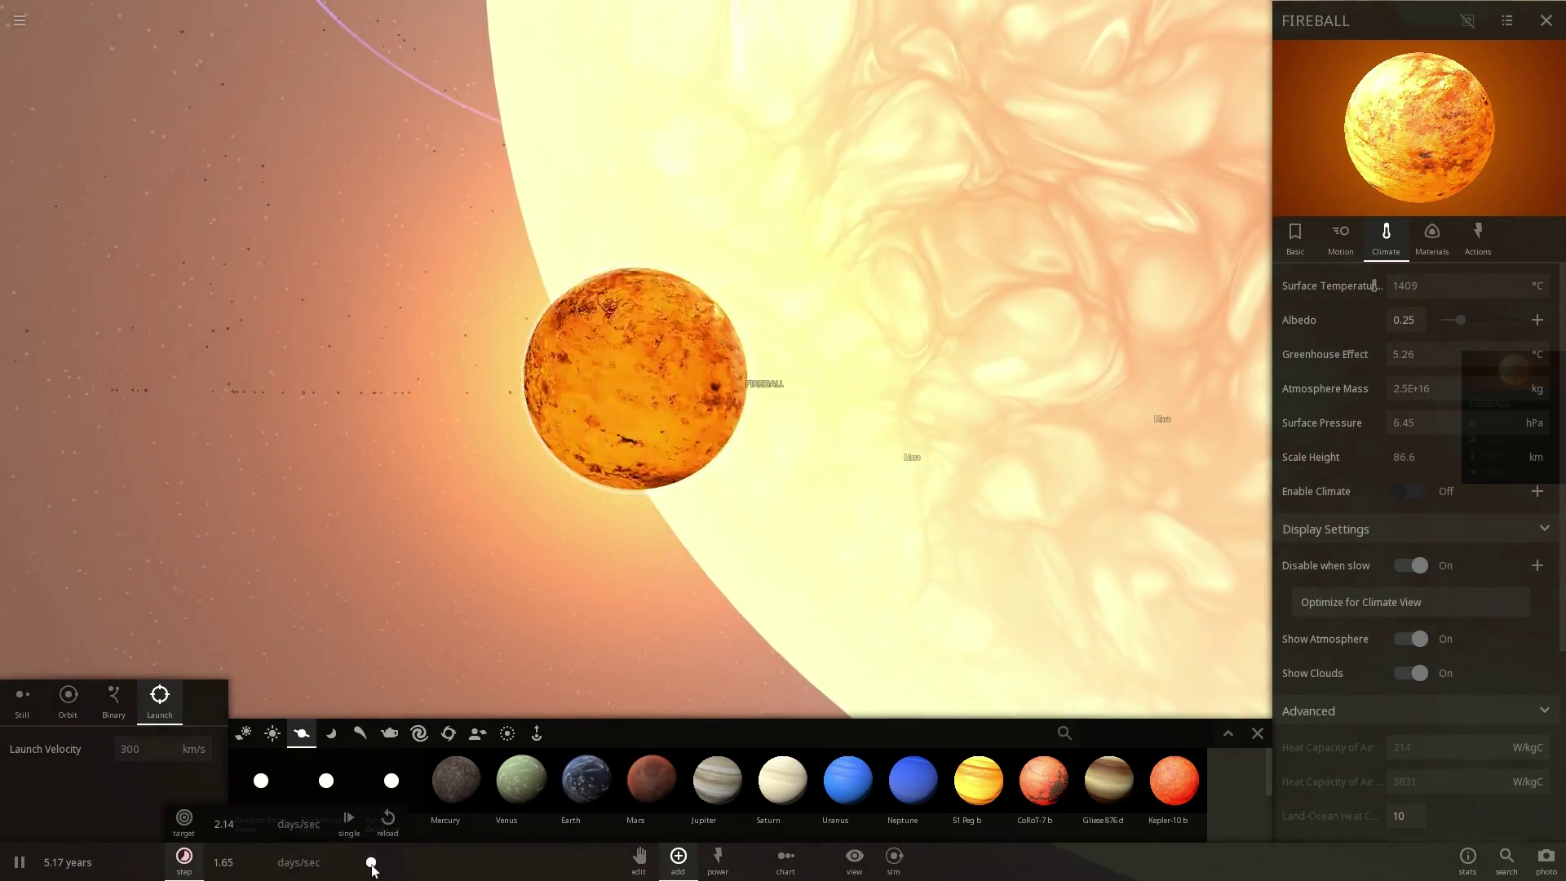
# - Set FIREBALL's surface temperature to 6000 °C
pyautogui.click(1460, 285)
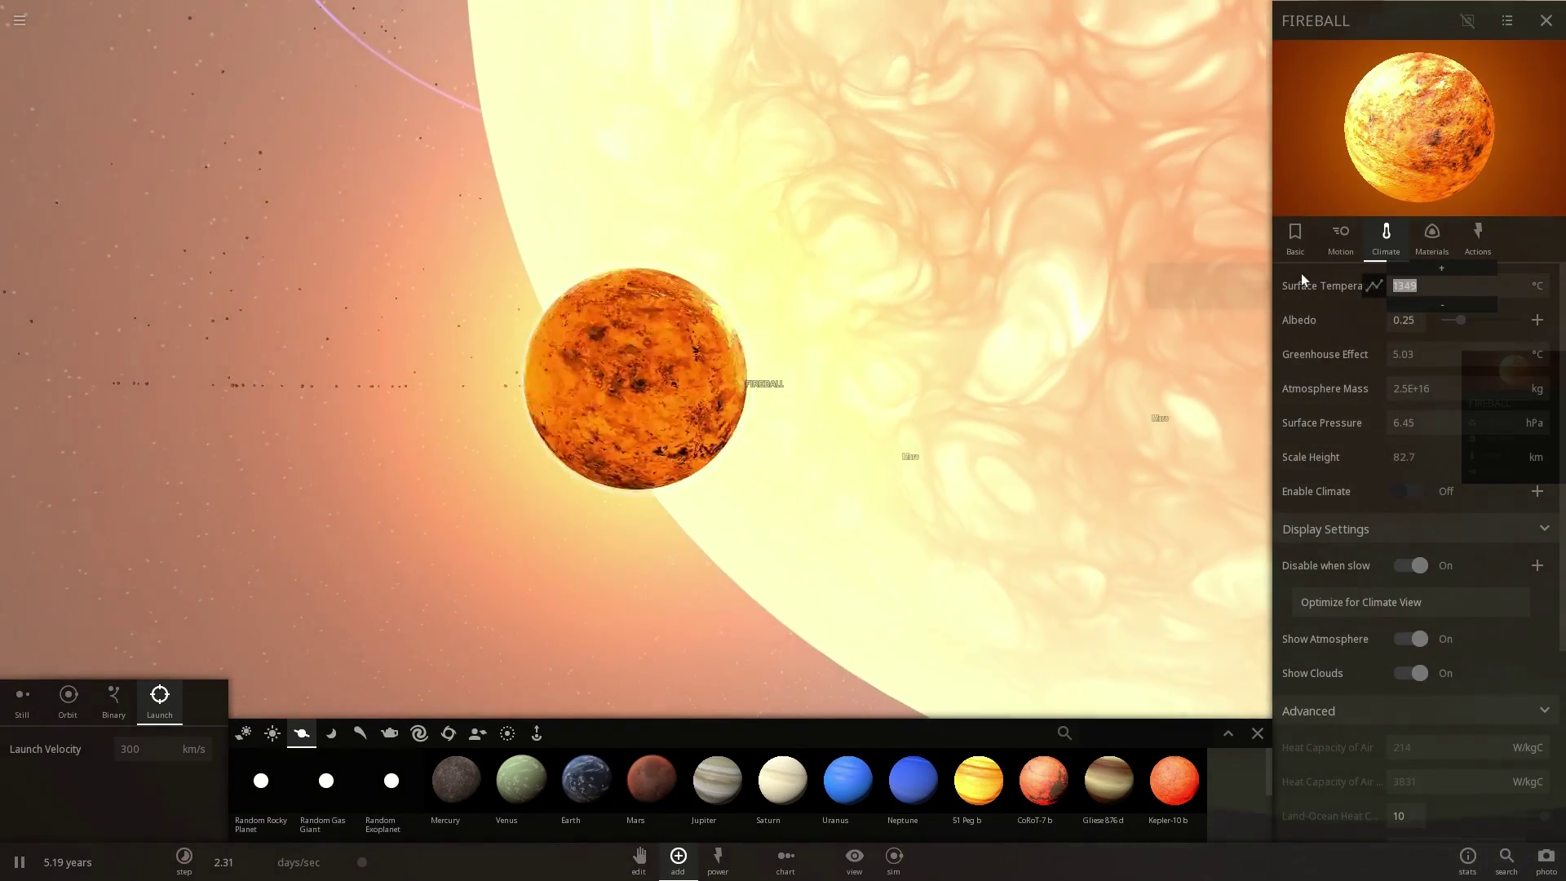
pyautogui.write('6000')
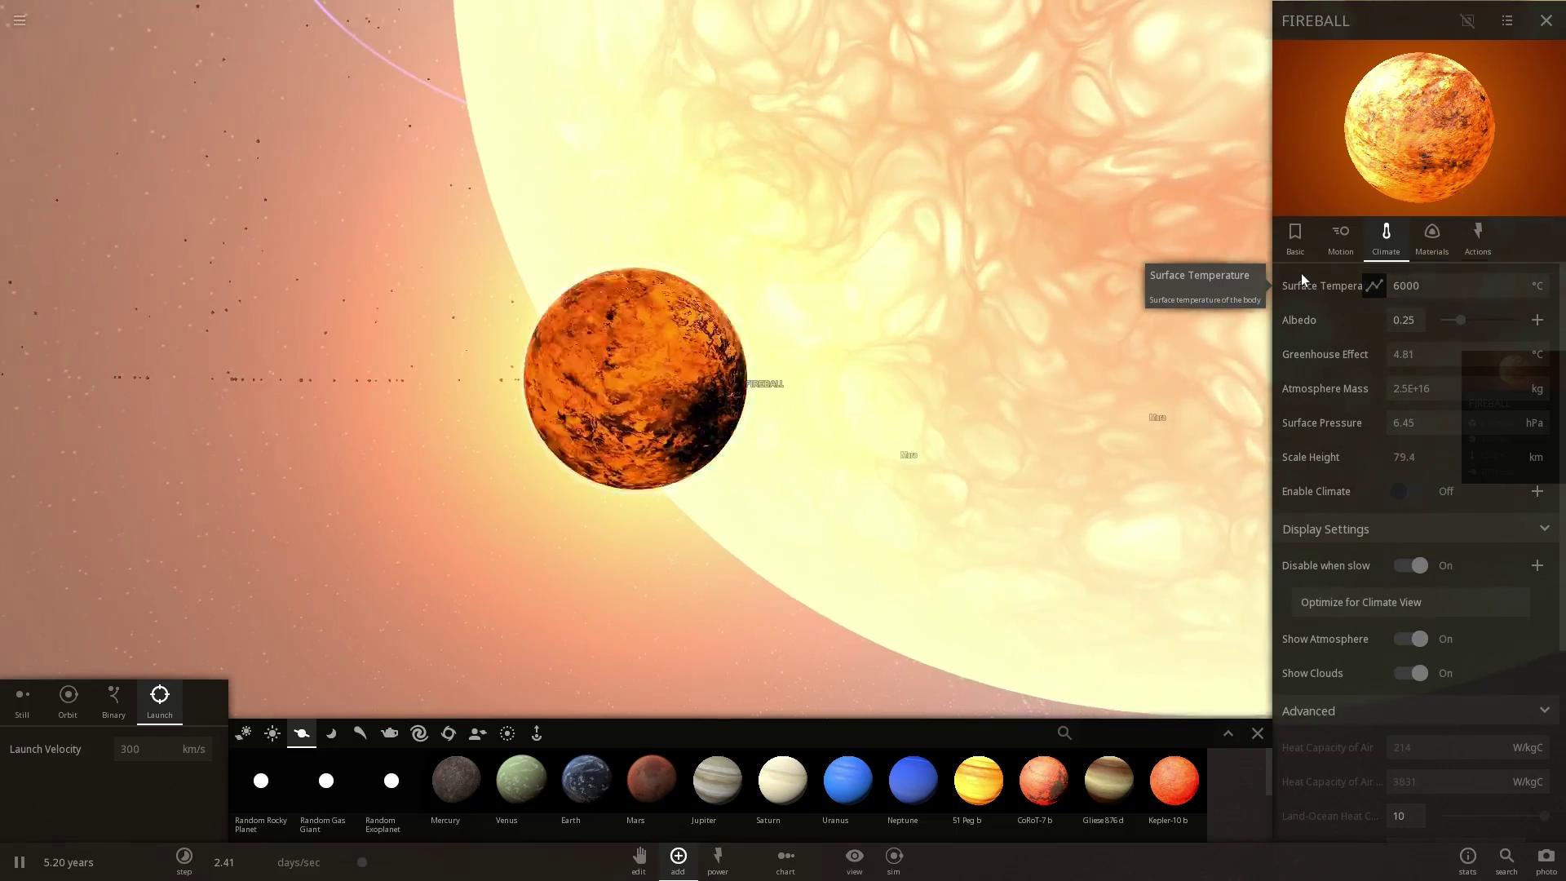
pyautogui.press('Return')
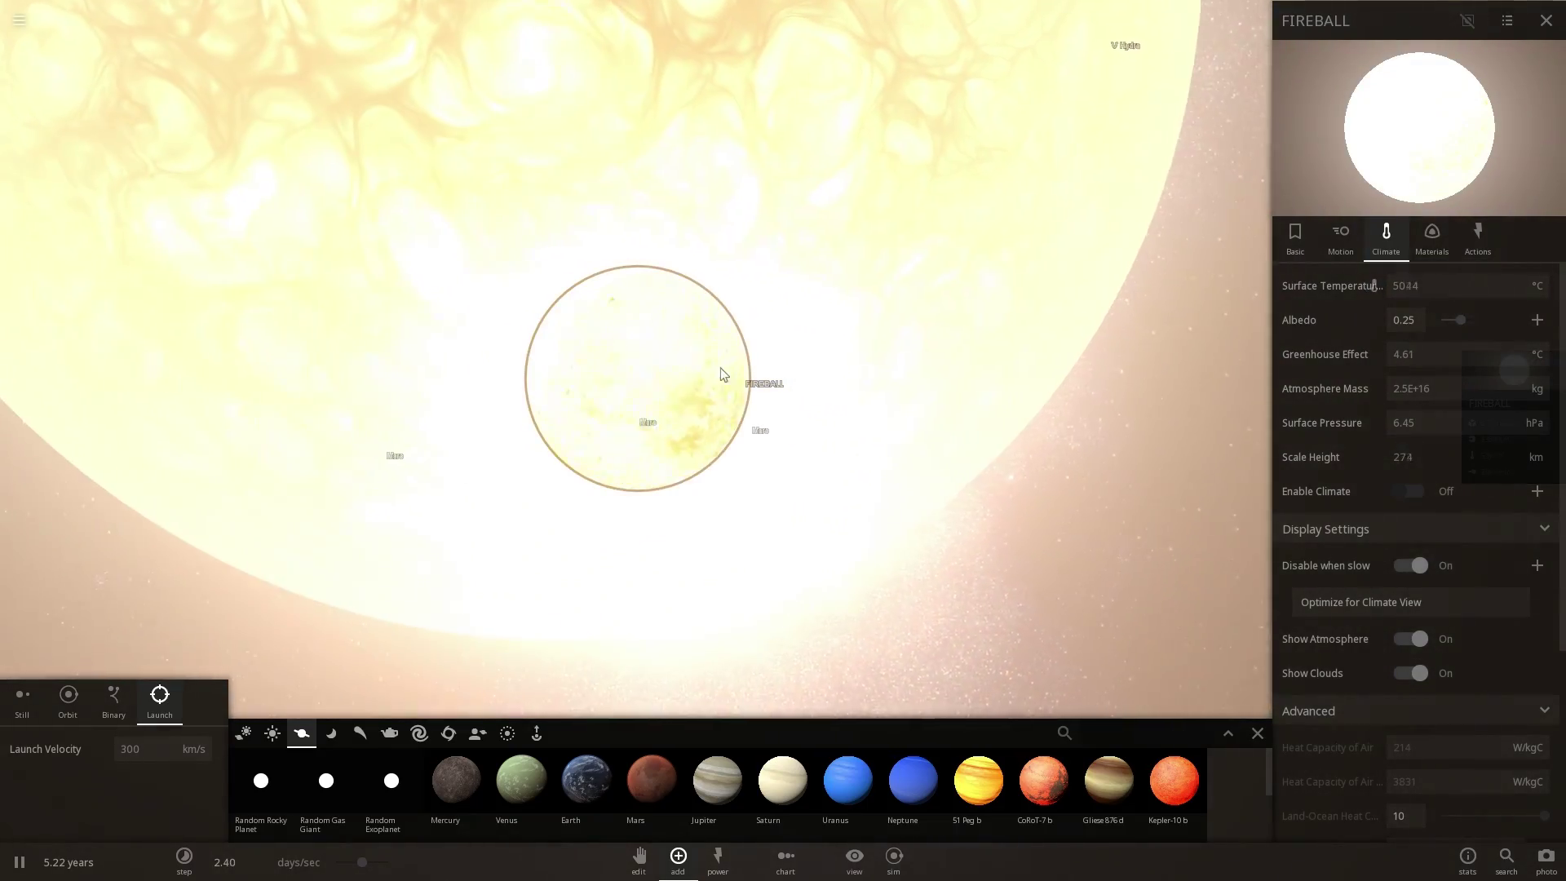
# - Speed the simulation up to about 14 days/sec and view FIREBALL together with V Hydra and its companion
pyautogui.moveTo(896, 329); pyautogui.dragTo(796, 256, button='right')
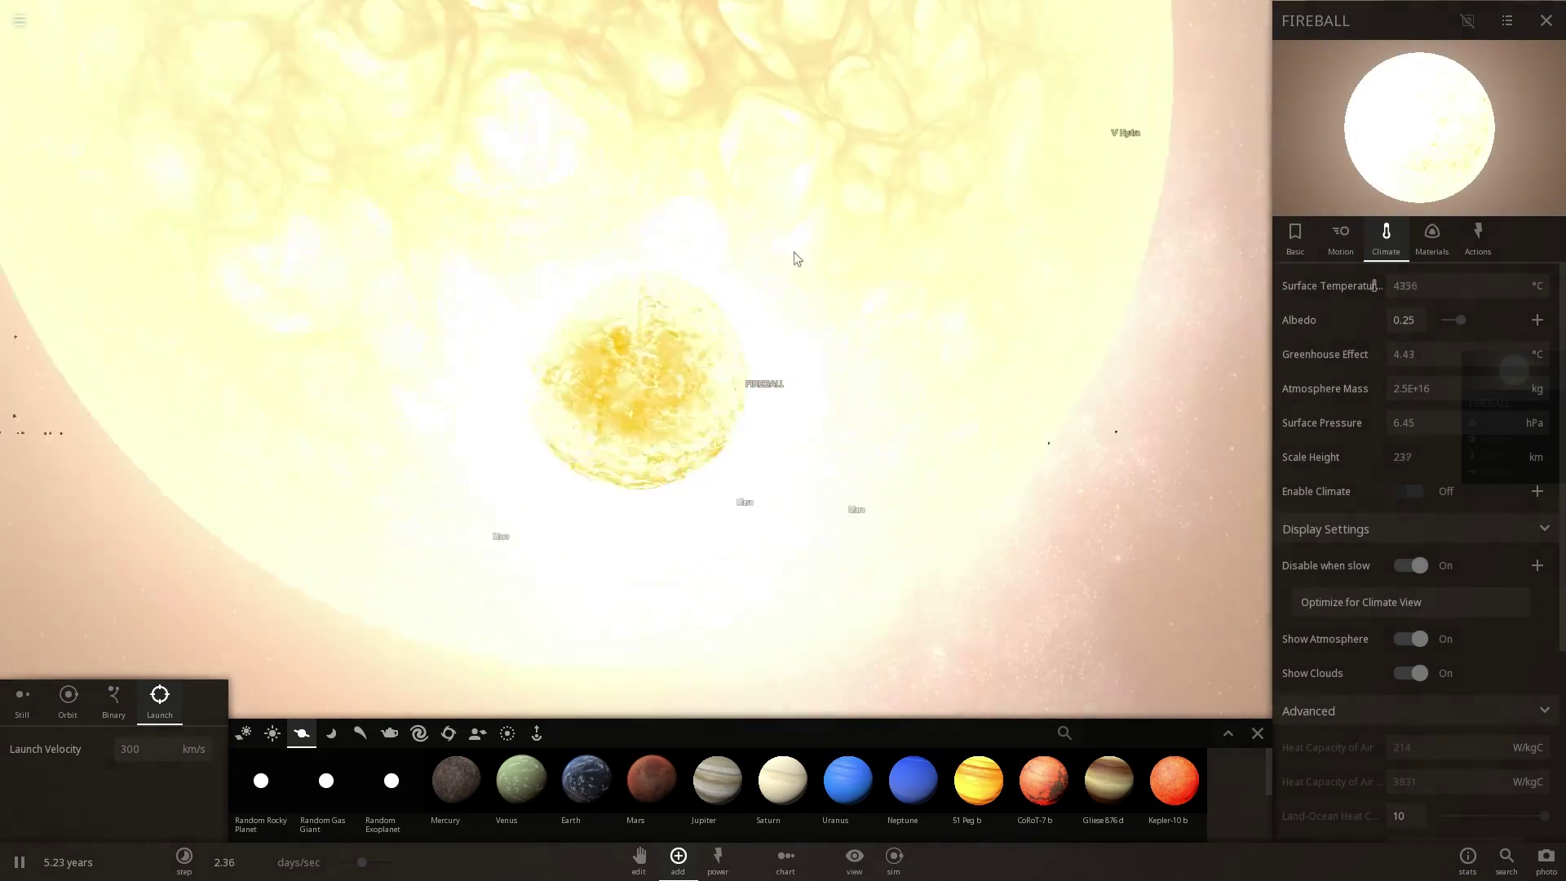
pyautogui.moveTo(360, 862); pyautogui.dragTo(387, 865)
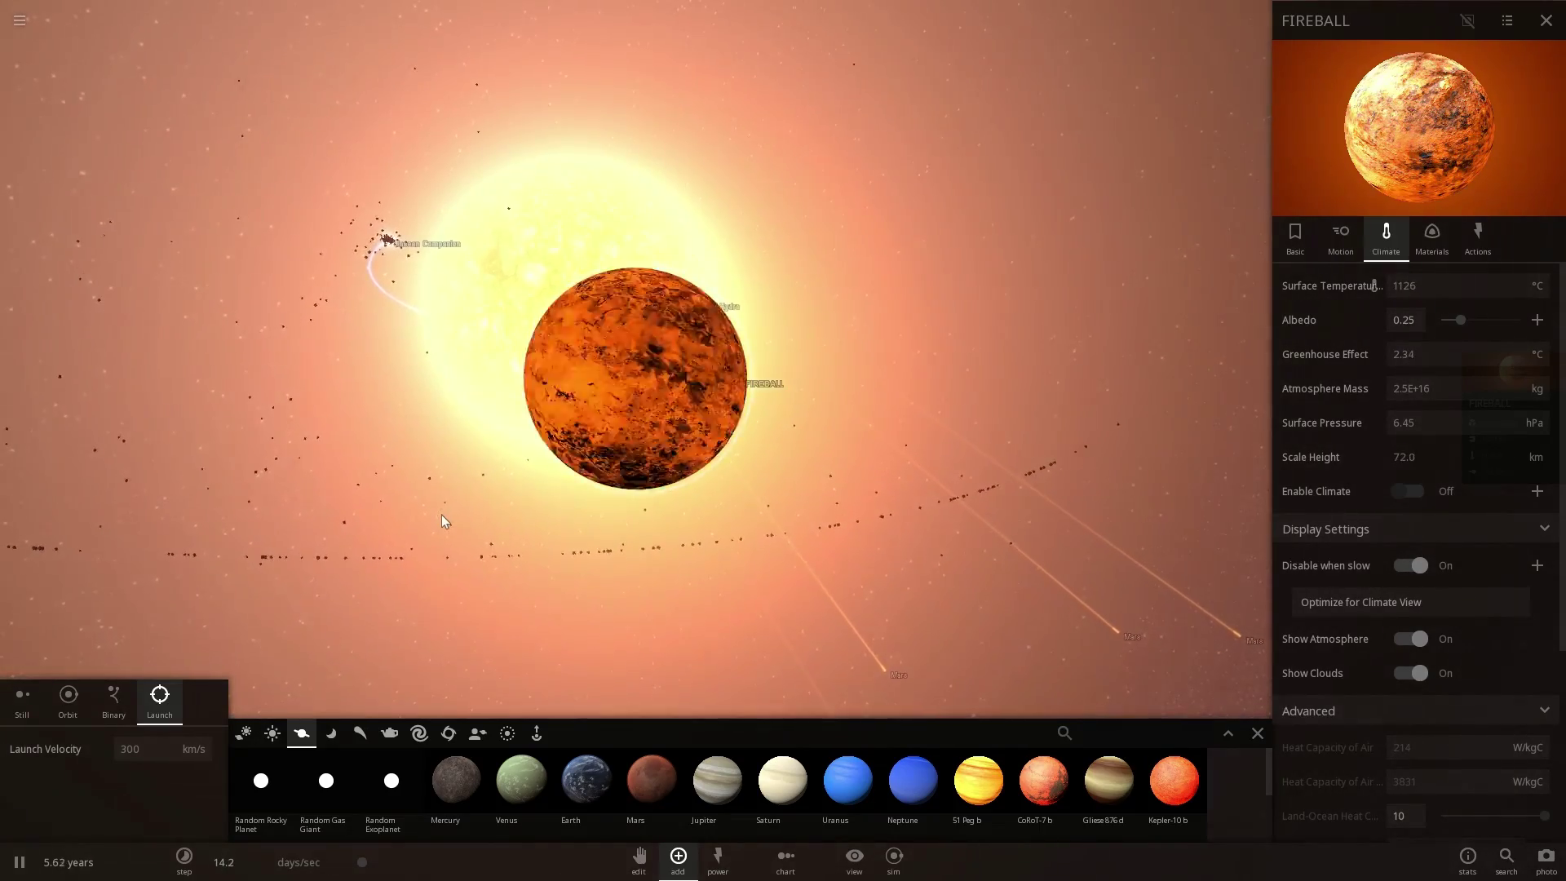
pyautogui.scroll(-3, 447, 529)
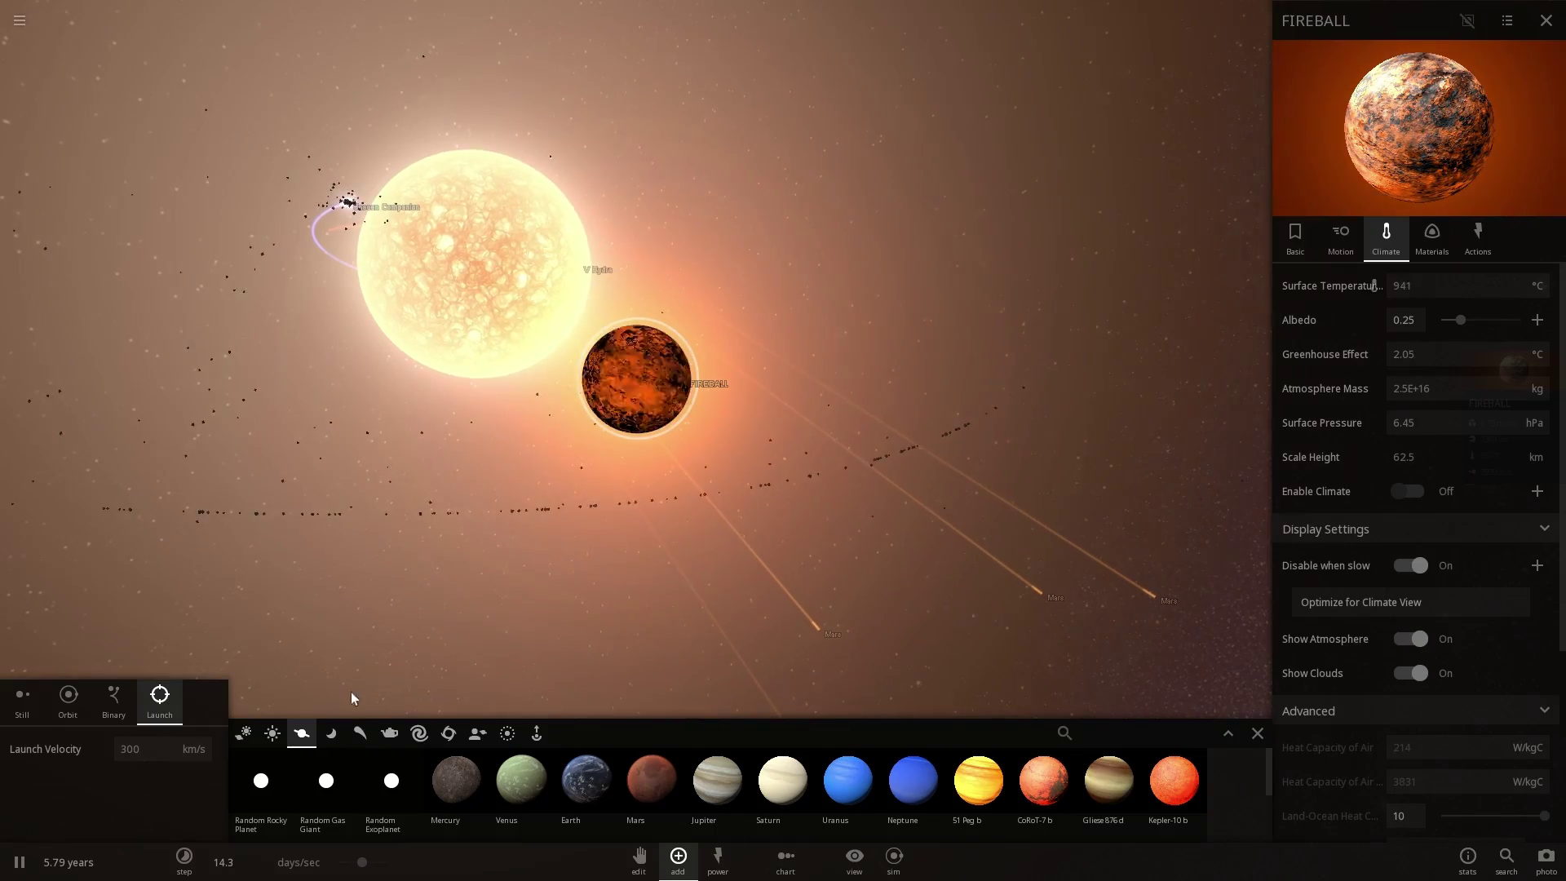
# - Speed the simulation up in stages to about 8100 years/sec while following FIREBALL away from V Hydra, and close FIREBALL's properties
pyautogui.moveTo(378, 863); pyautogui.dragTo(395, 832)
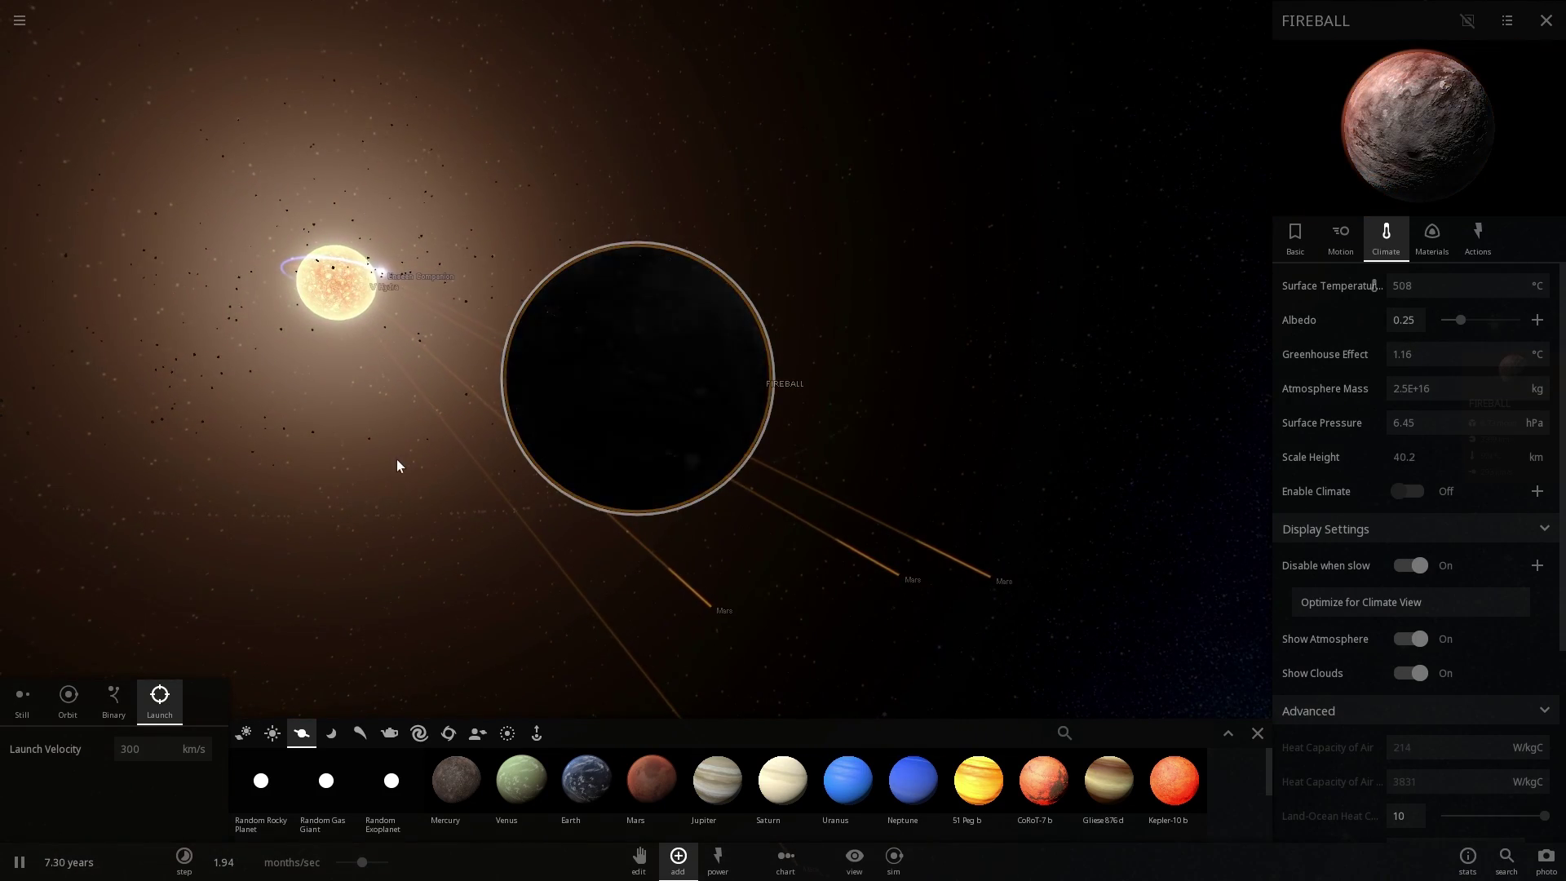
pyautogui.moveTo(362, 862); pyautogui.dragTo(383, 863)
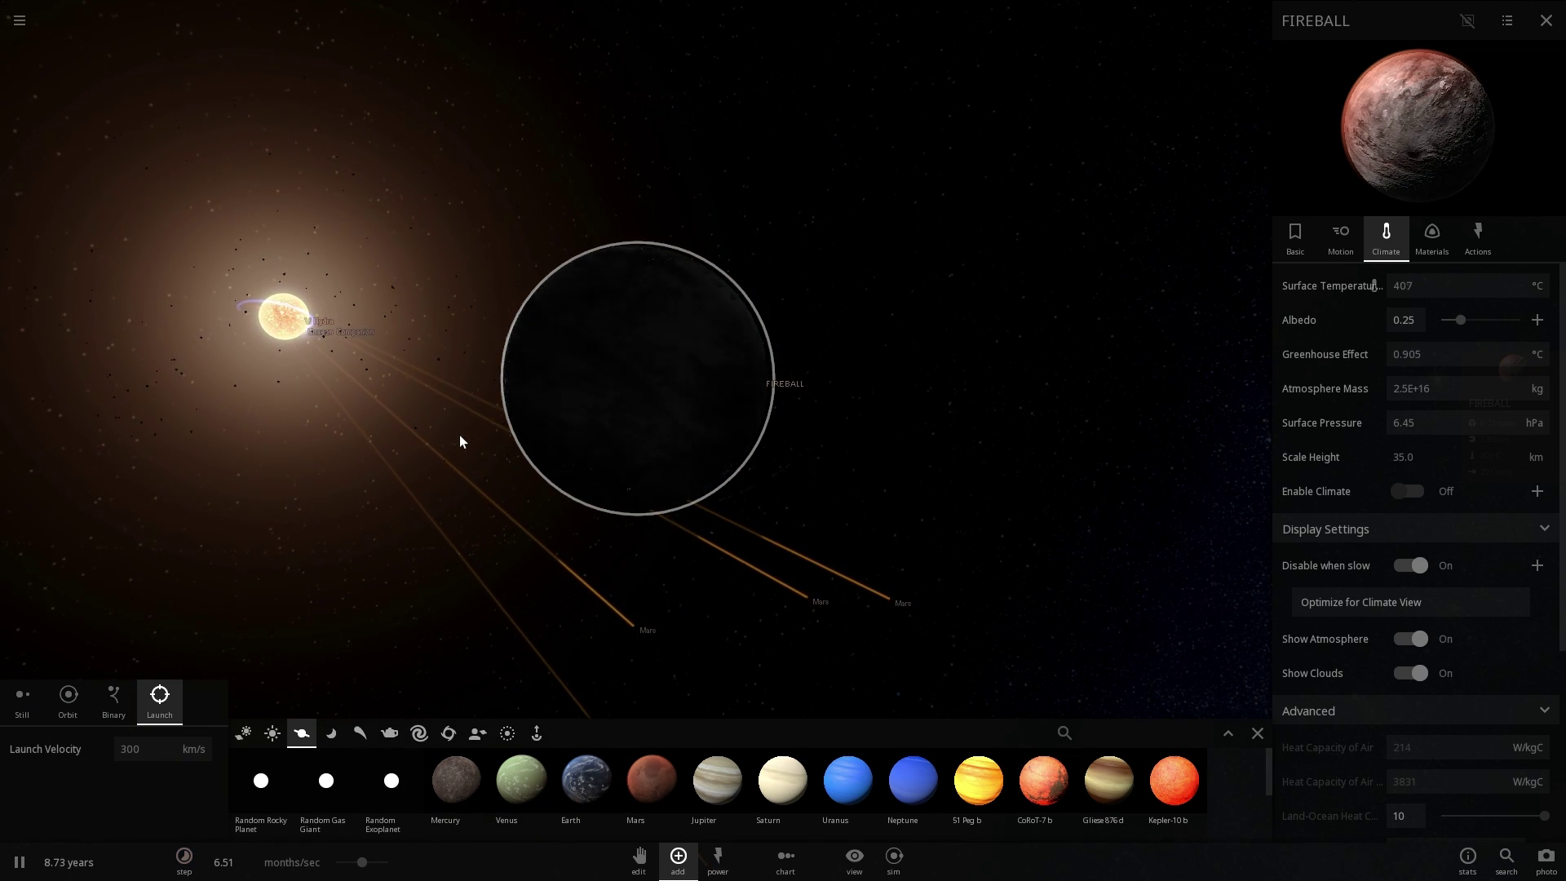
pyautogui.click(375, 432)
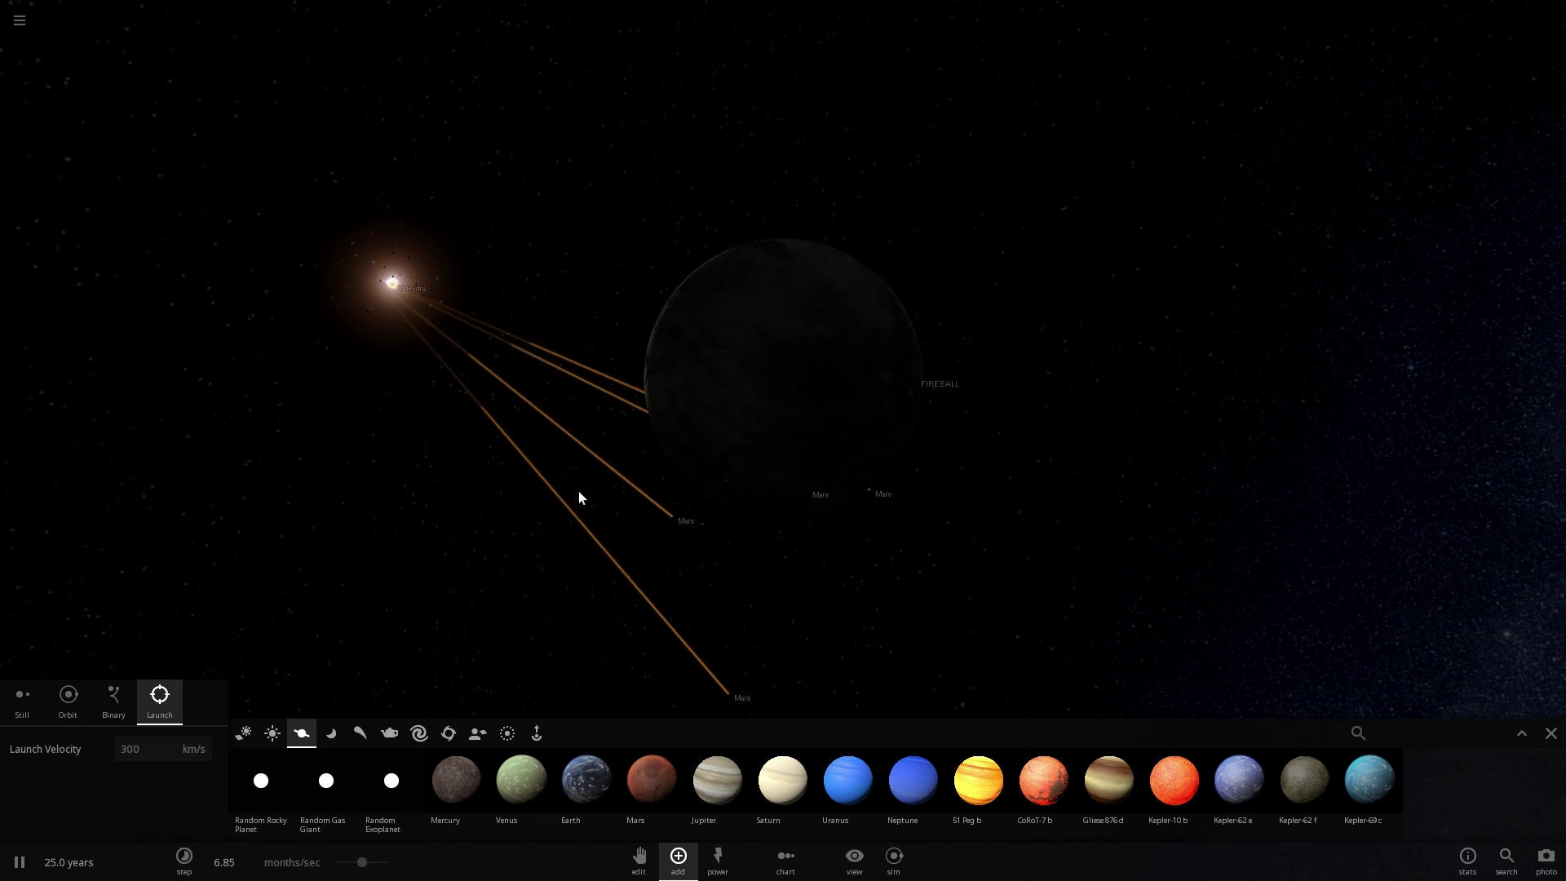
pyautogui.moveTo(376, 863); pyautogui.dragTo(380, 863)
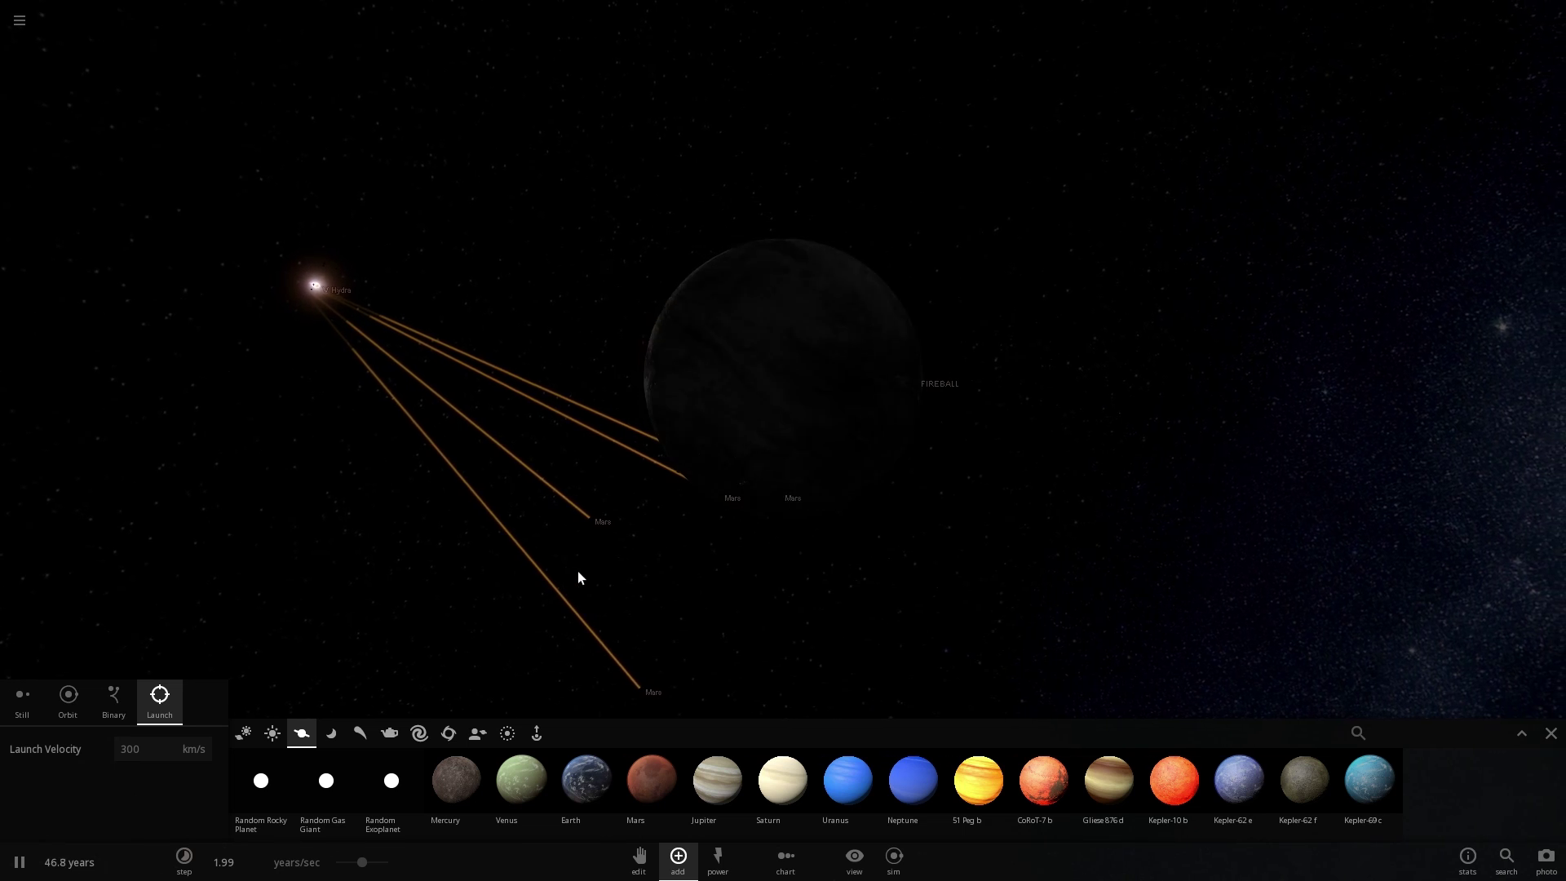
pyautogui.moveTo(367, 865); pyautogui.dragTo(390, 869)
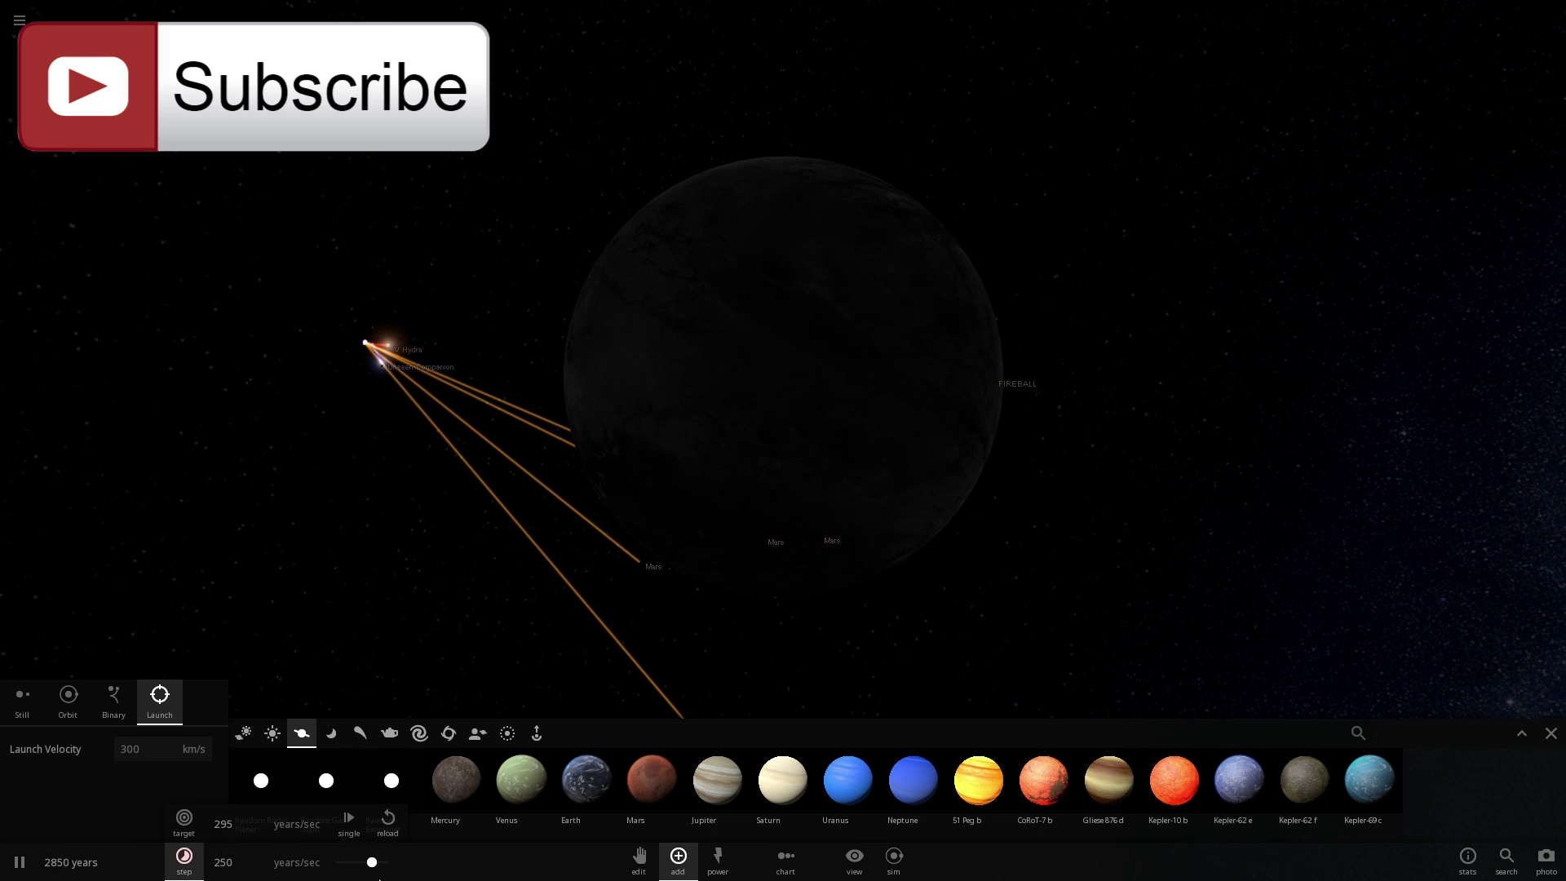
pyautogui.moveTo(380, 880); pyautogui.dragTo(388, 879)
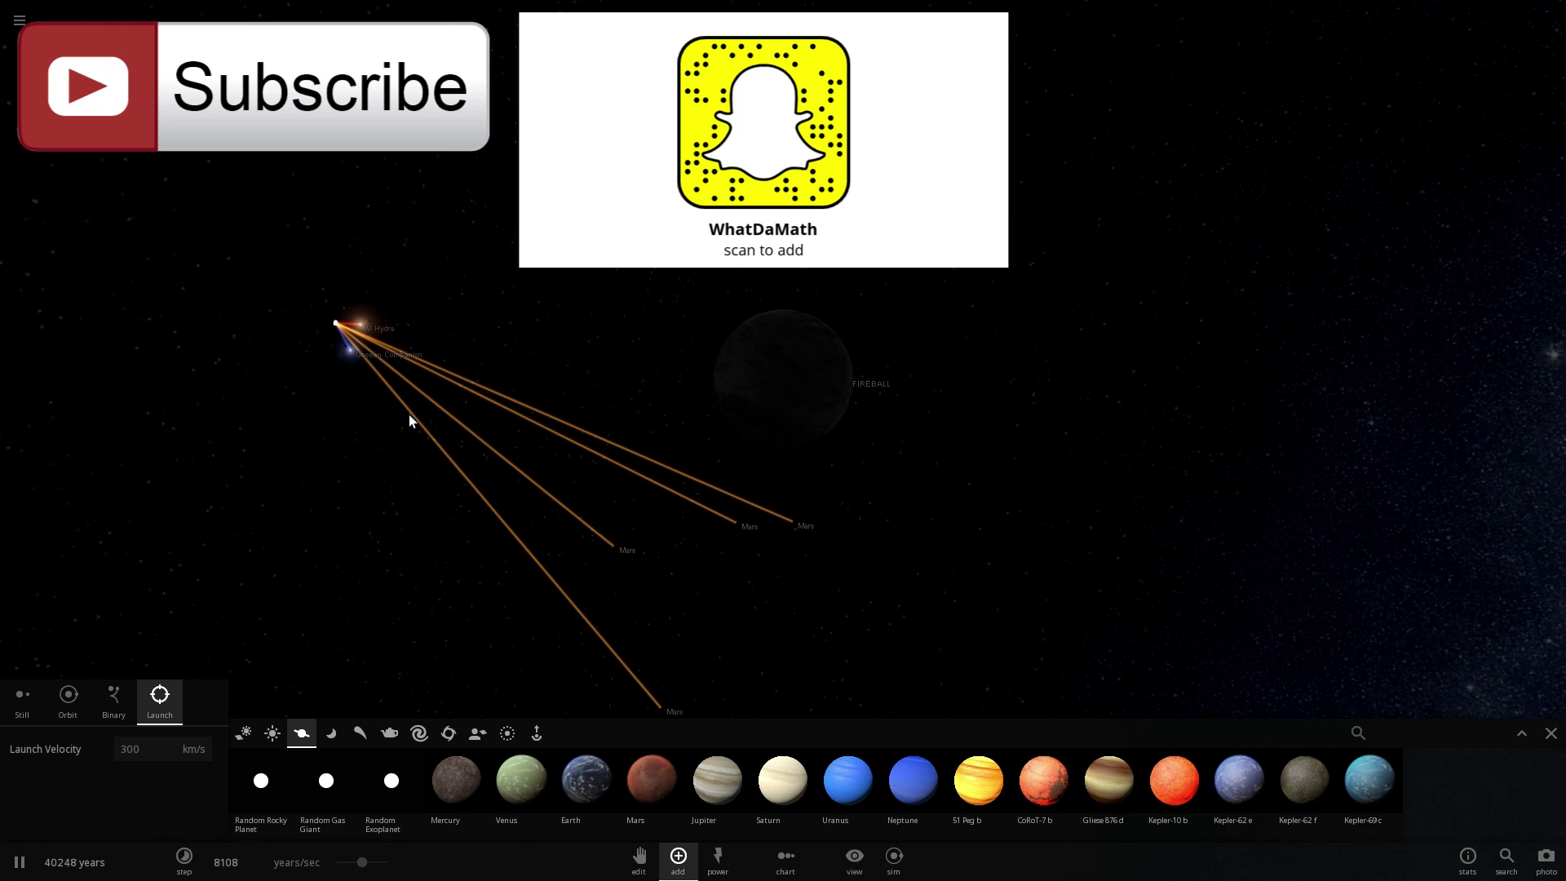
# - Focus on V Hydra and examine the star up close alongside the trails of its companion and the ejected Mars bodies
pyautogui.doubleClick(361, 325)
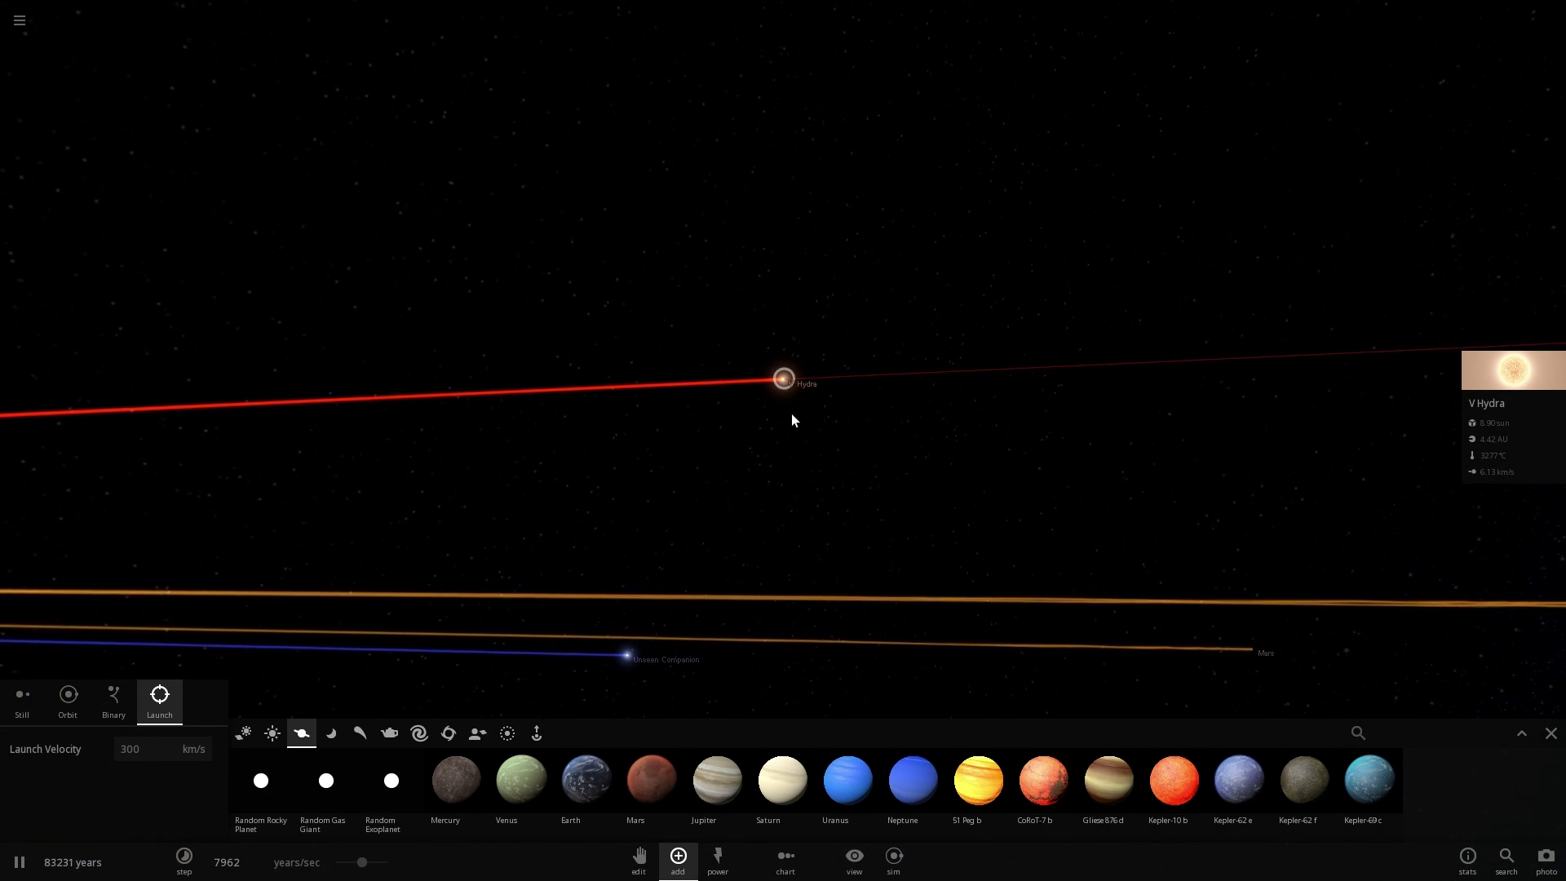
pyautogui.scroll(5, 792, 398)
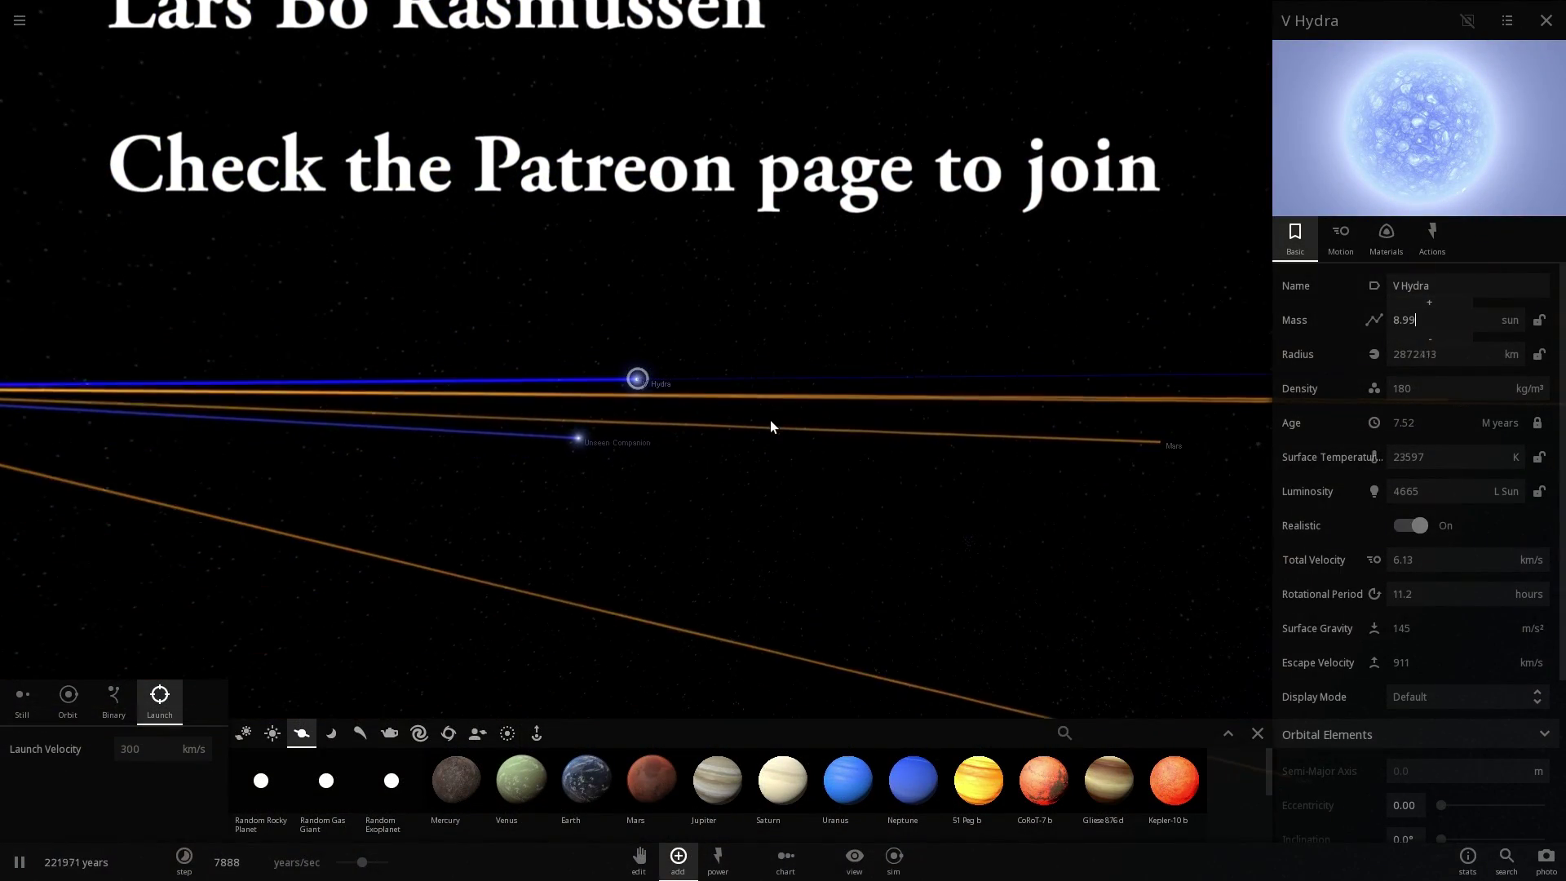
pyautogui.moveTo(810, 447); pyautogui.dragTo(633, 394)
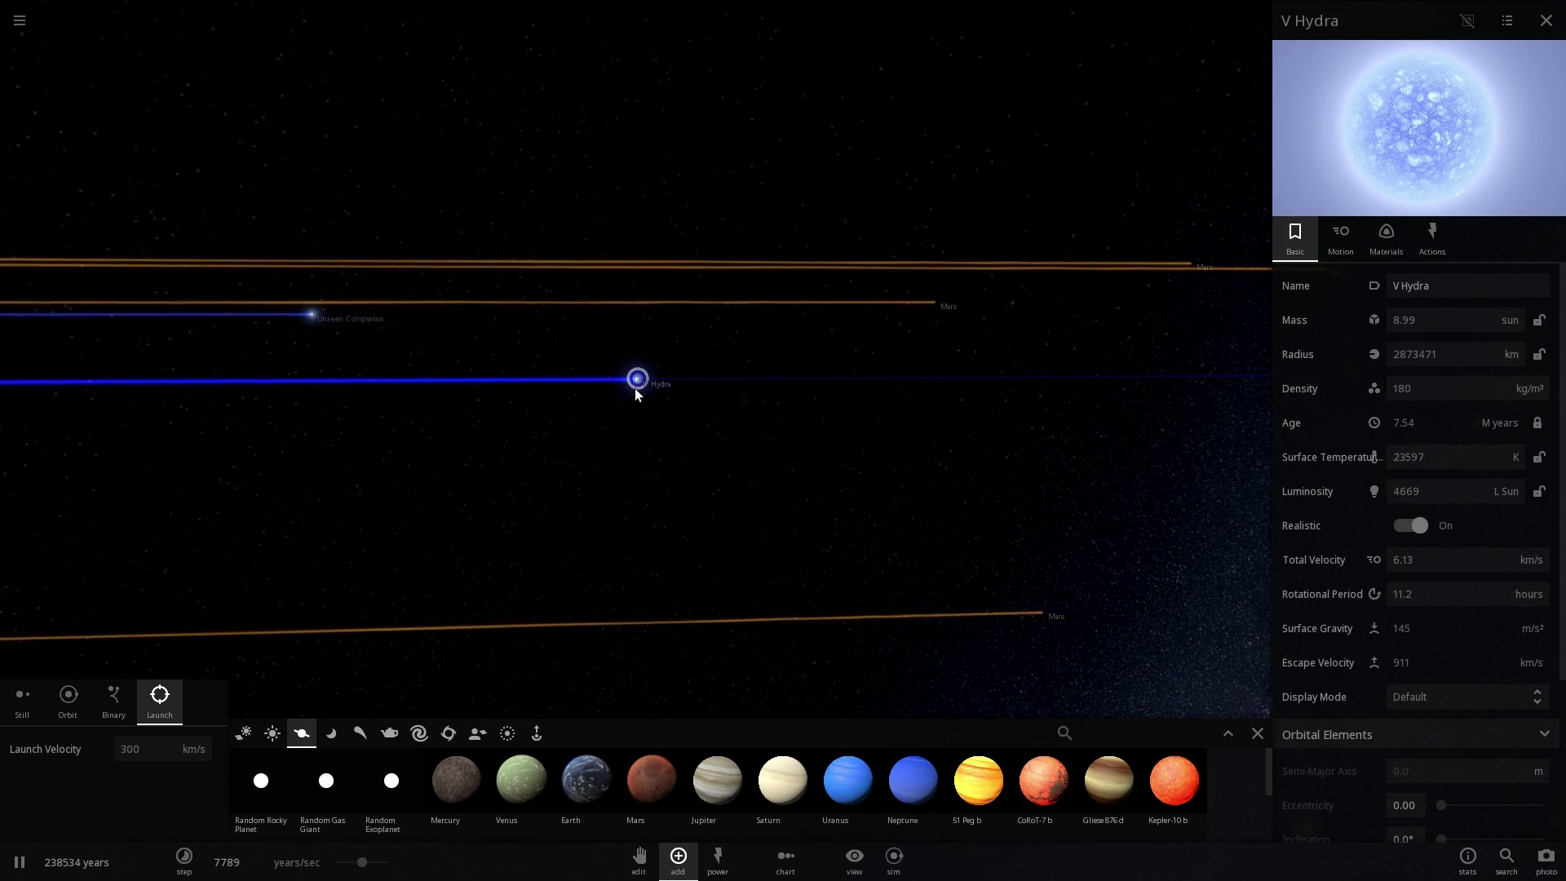
pyautogui.scroll(5, 634, 388)
pyautogui.scroll(-3, 634, 388)
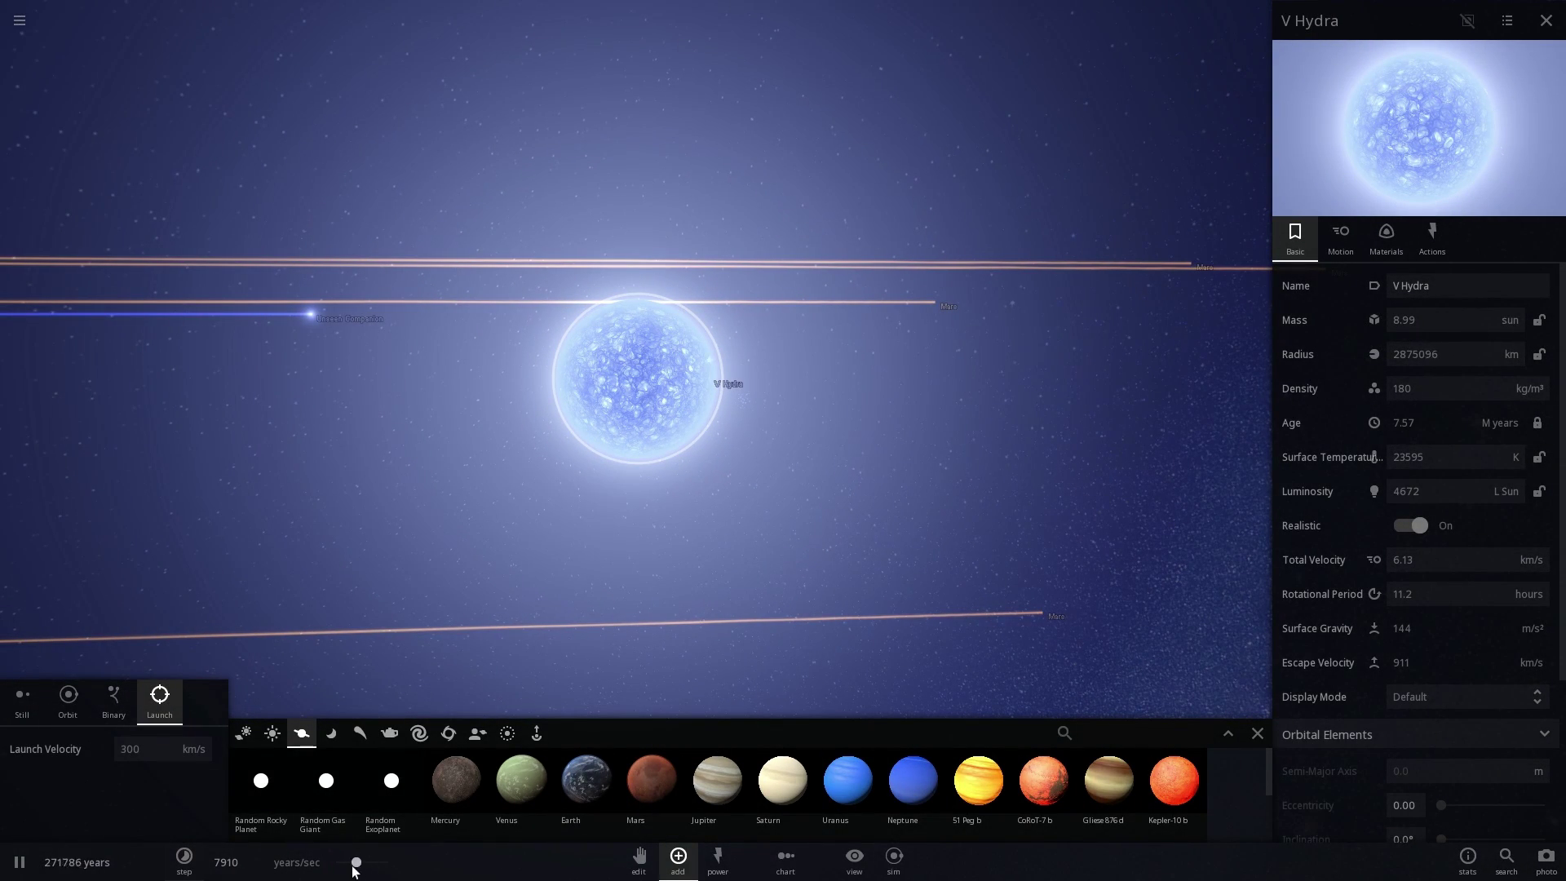
# - Slow the simulation to about 9.9 months/sec for V Hydra's nova, and raise it to about 1.8 years/sec to watch the remnant expand
pyautogui.moveTo(352, 866); pyautogui.dragTo(335, 865)
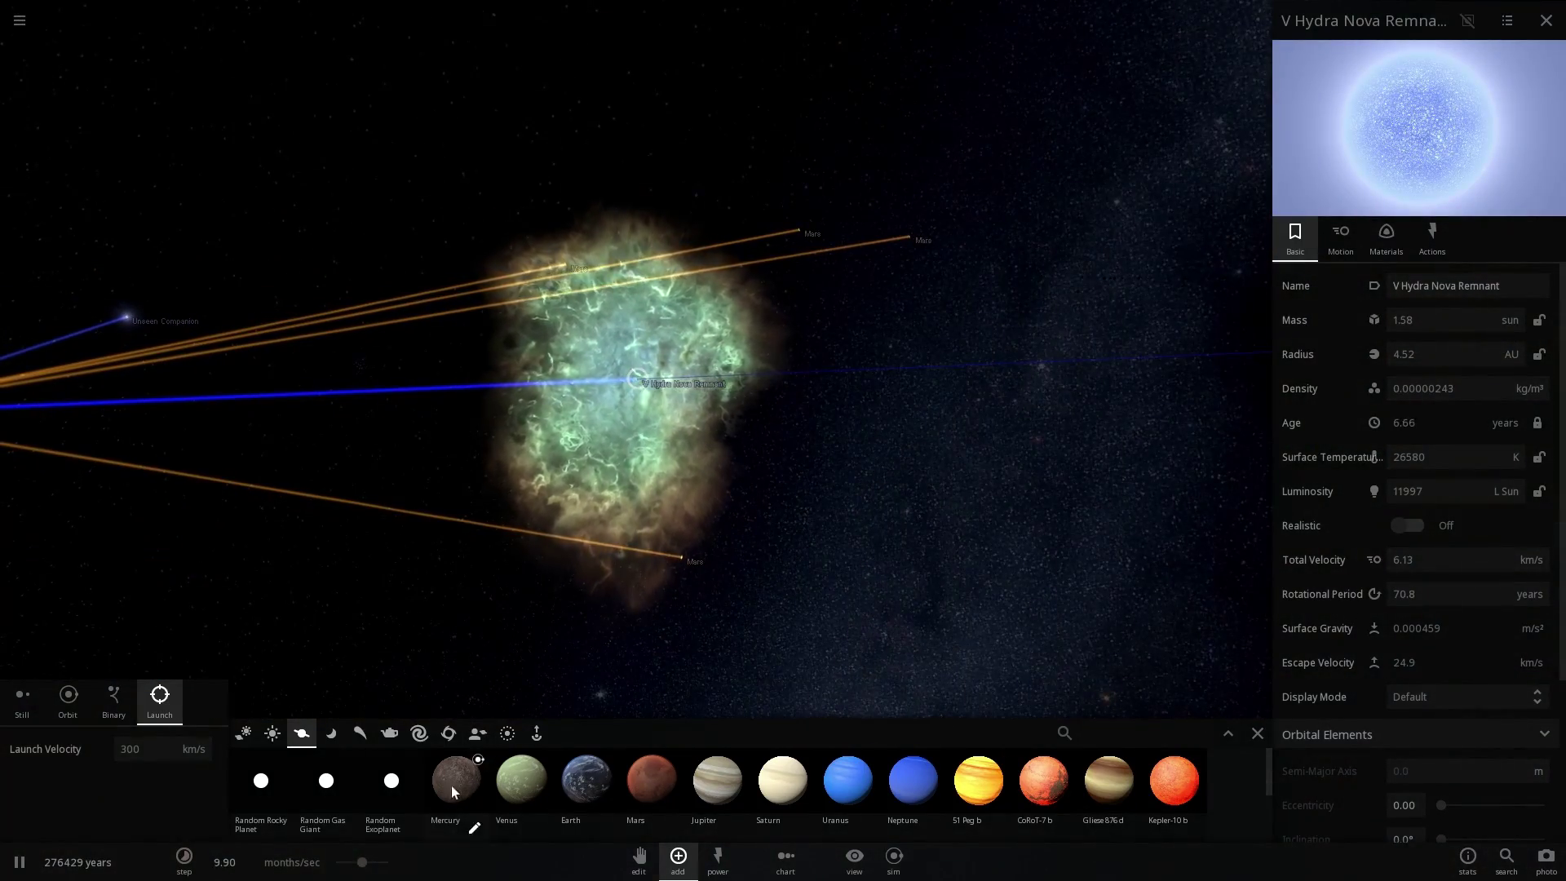
pyautogui.moveTo(361, 862); pyautogui.dragTo(369, 862)
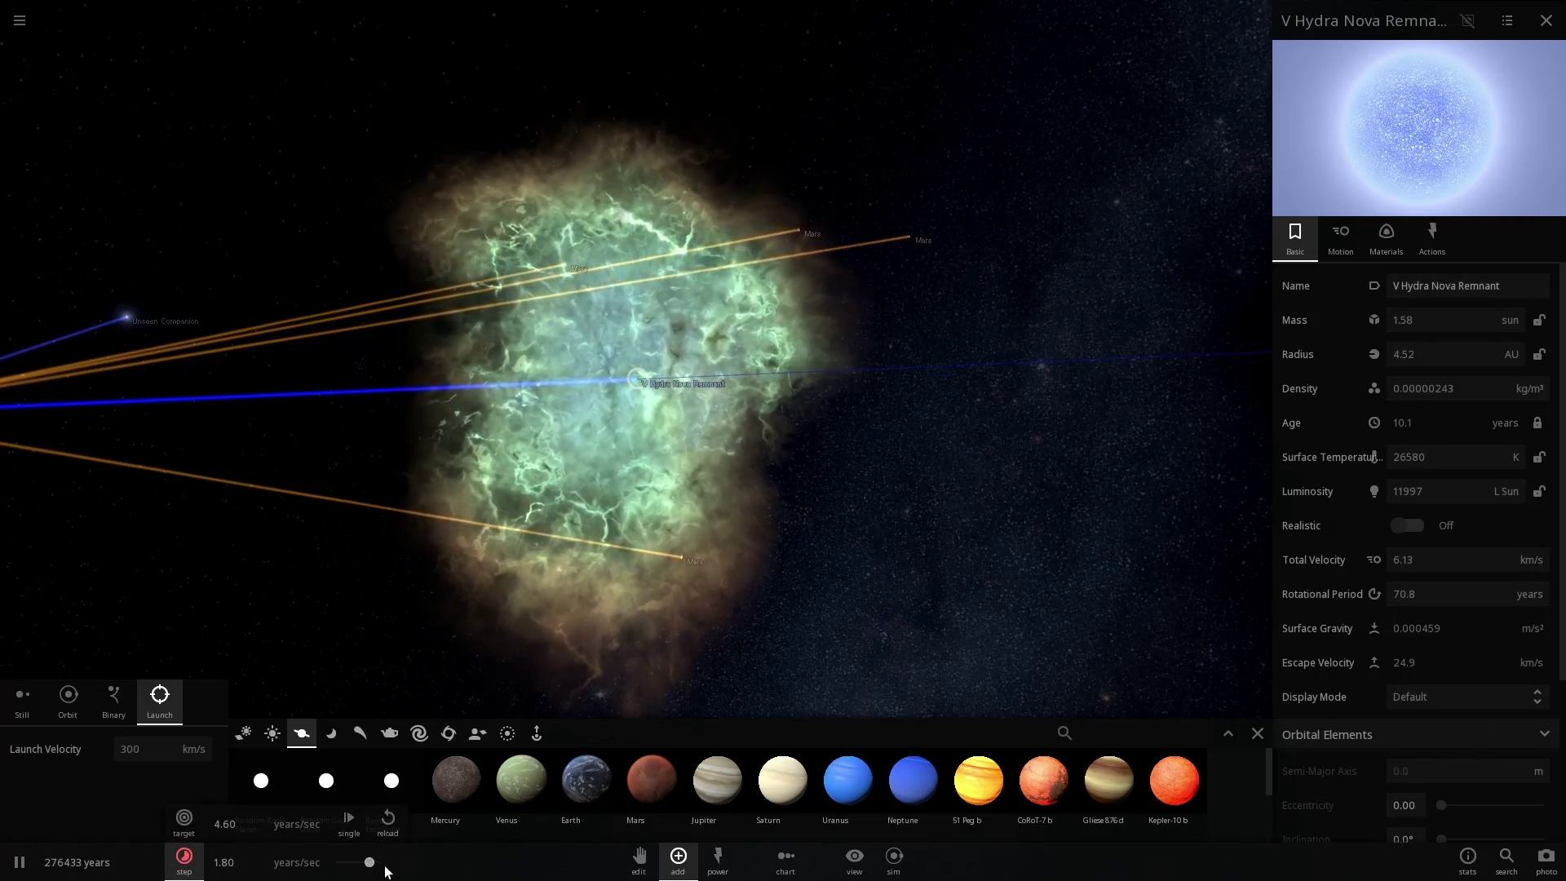